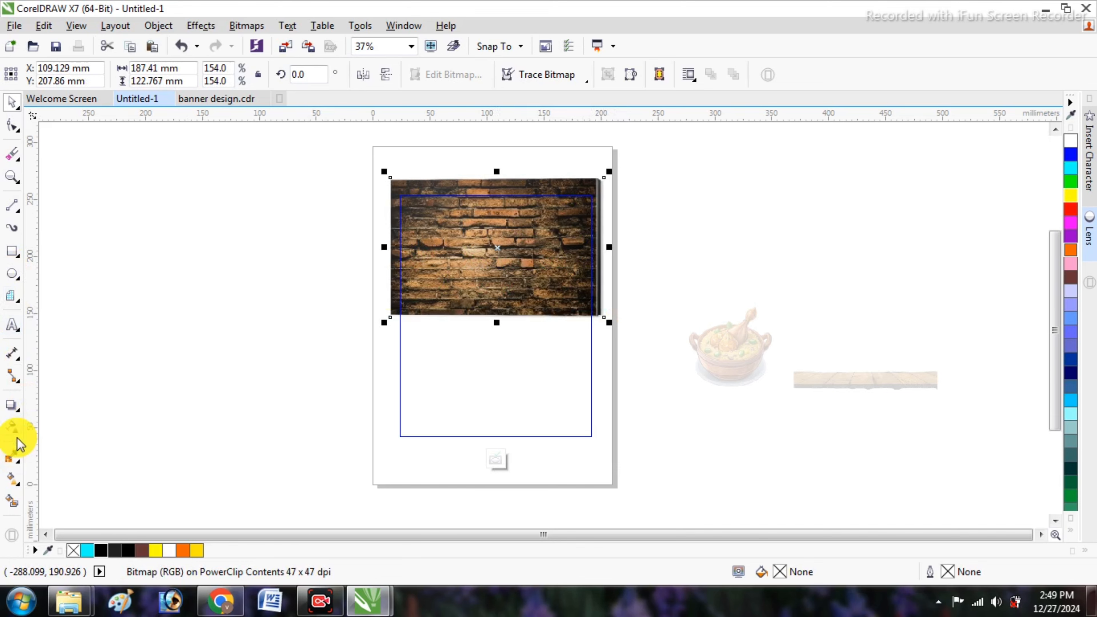
- Apply an elliptical fountain transparency to the brick wall bitmap and centre it on the image
left_click(11, 427)
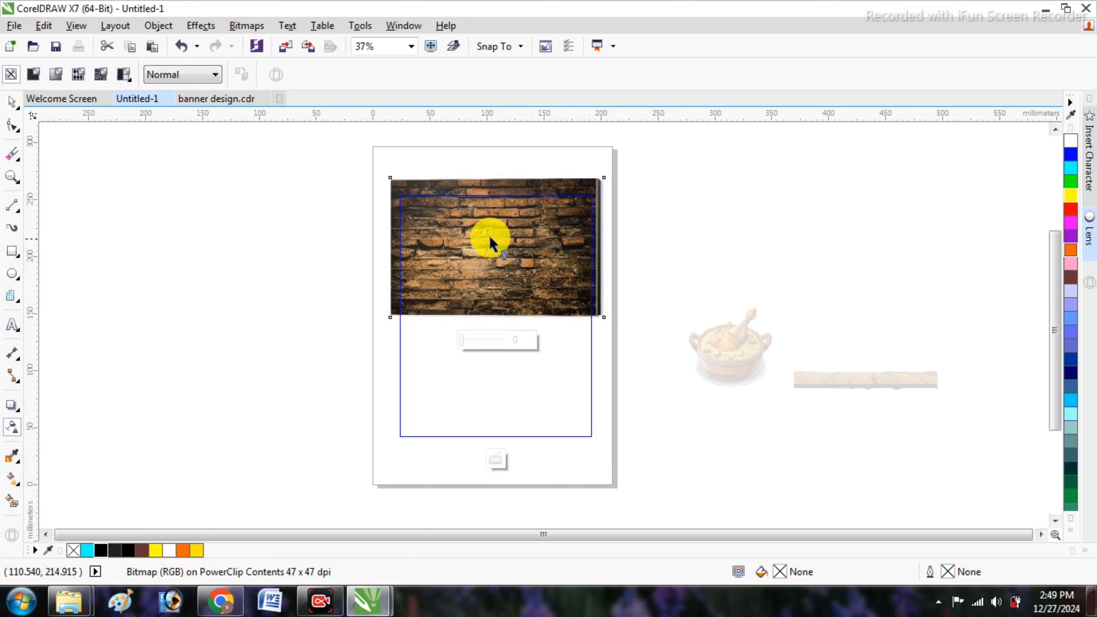
left_click_drag(488, 236, 559, 297)
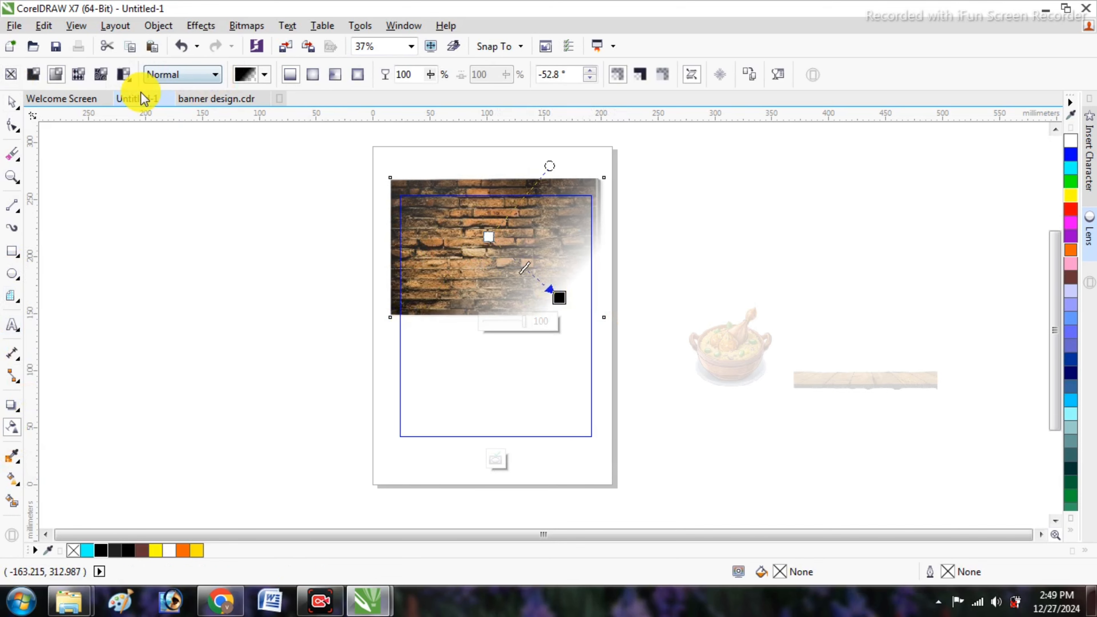
left_click(313, 74)
left_click_drag(523, 266, 497, 249)
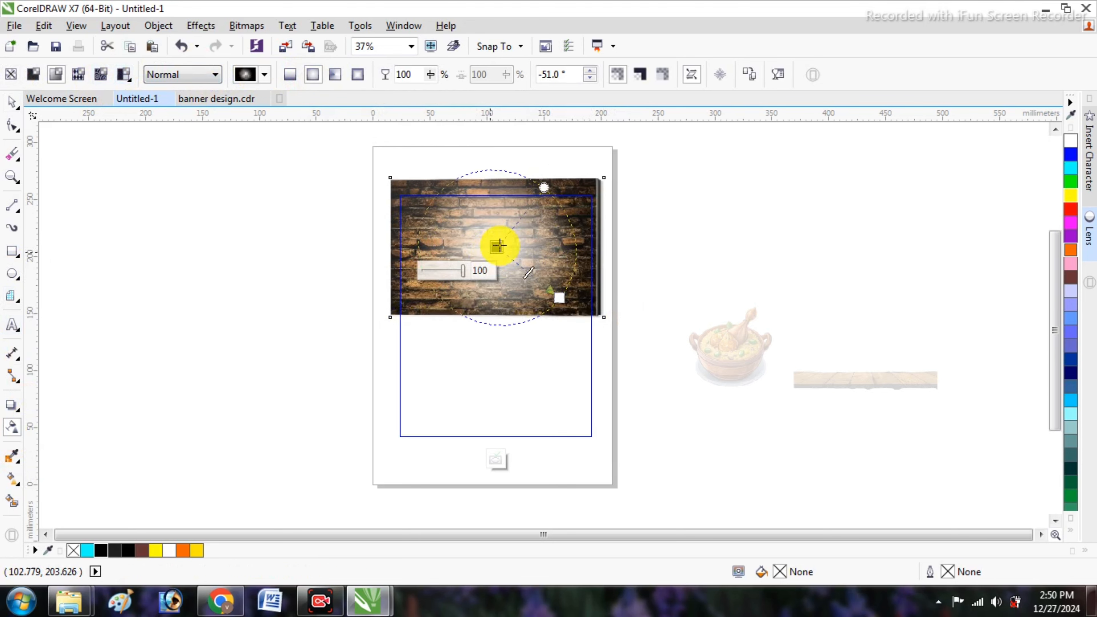
- Set the brick wall's transparency to 0 at the centre and 100 at the slightly widened outer edge, and finish editing the PowerClip
left_click(170, 549)
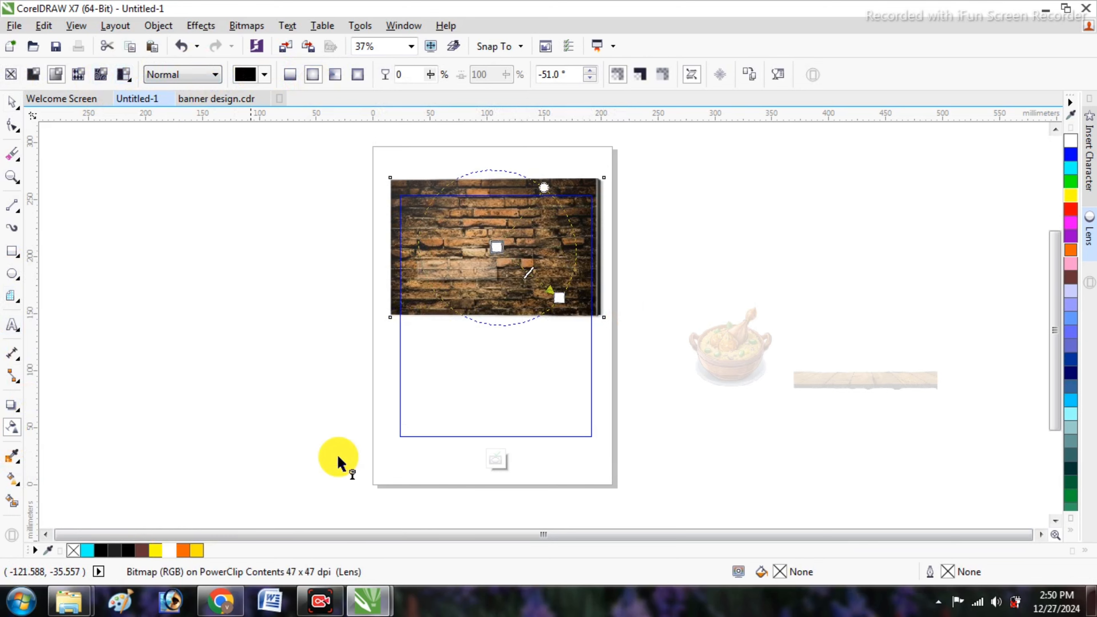
left_click(560, 299)
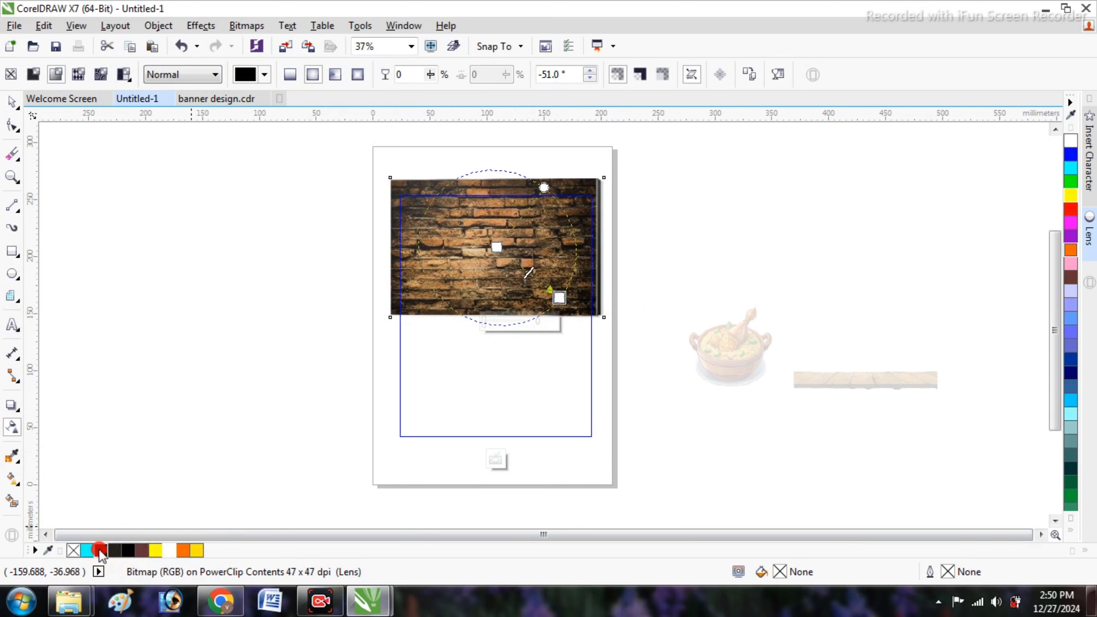
left_click(99, 550)
mouse_move(557, 297)
left_mouse_down()
mouse_move(578, 296)
mouse_move(570, 295)
left_mouse_up()
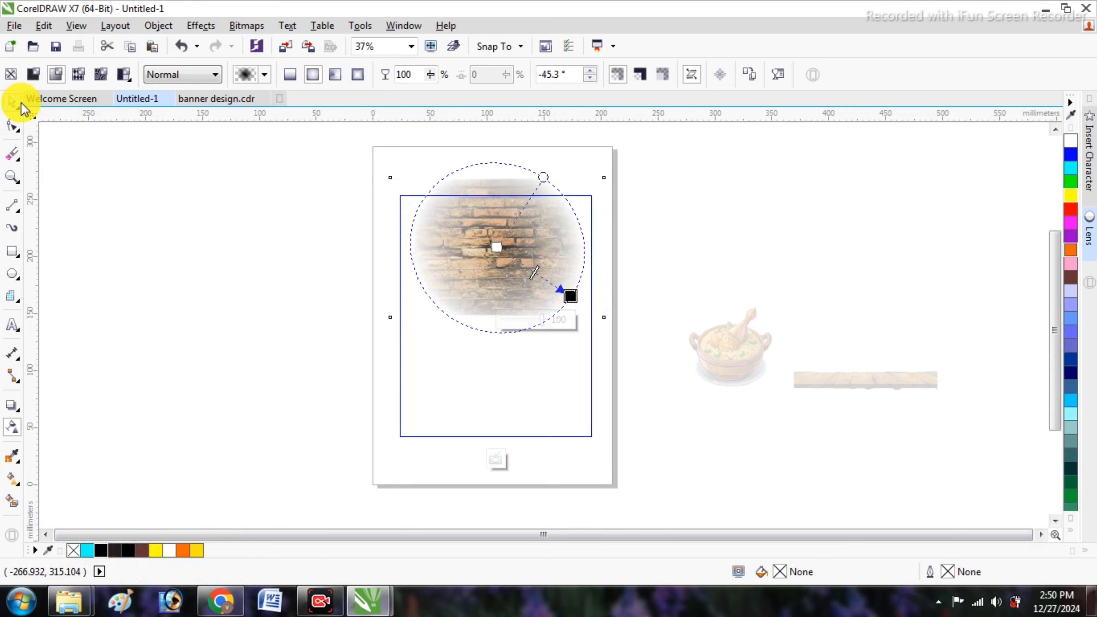
left_click(13, 101)
left_click(211, 289, "ctrl")
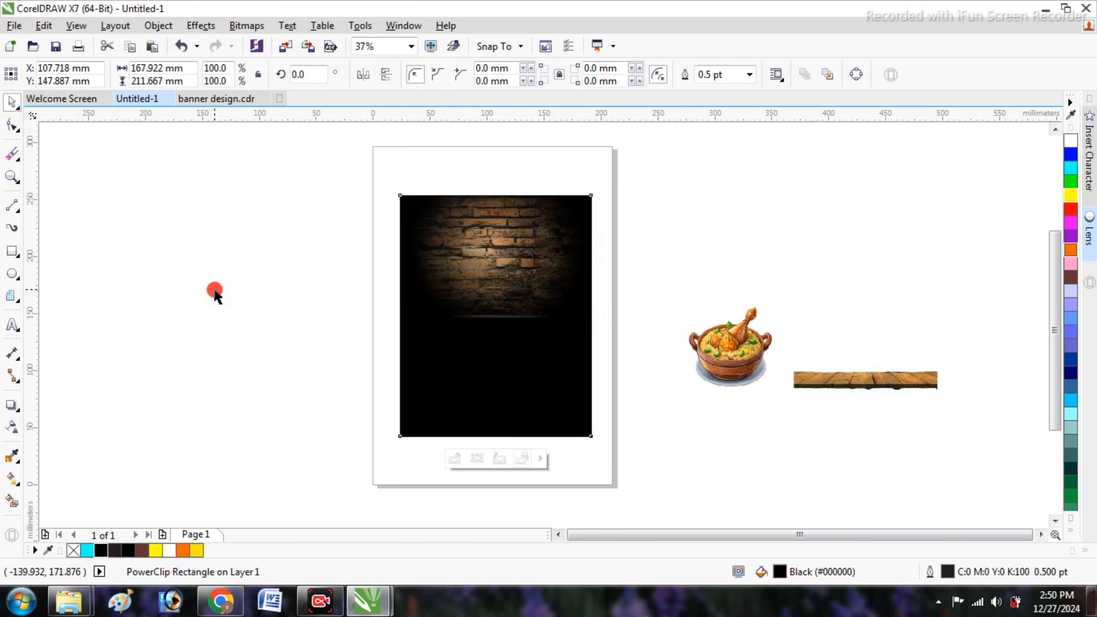
left_click(214, 295)
- Move the wooden plank onto the lower part of the black rectangle and stretch it to about 191 by 35 mm
scroll(493, 242, "up", 2)
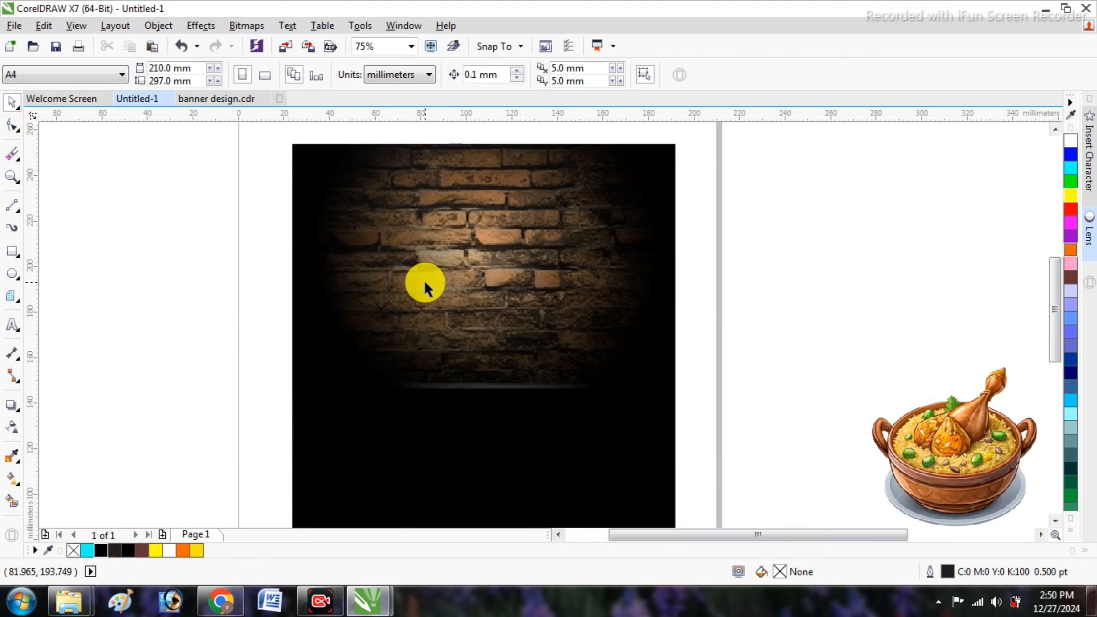
scroll(426, 285, "down", 2)
left_click_drag(801, 397, 424, 418)
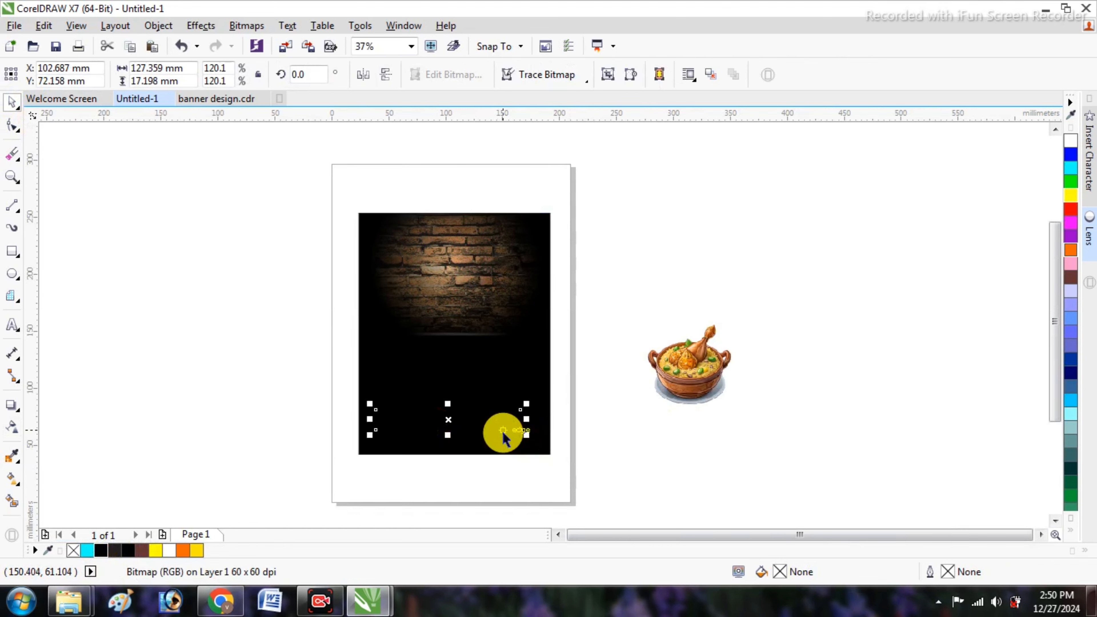
left_click_drag(525, 438, 561, 450)
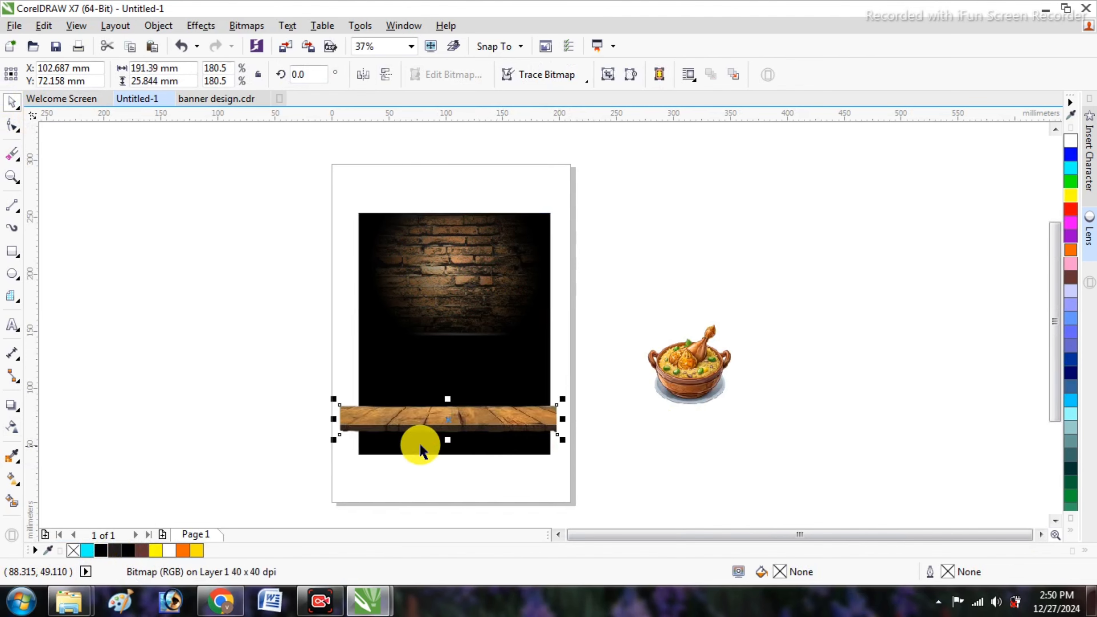
left_click_drag(449, 435, 449, 449)
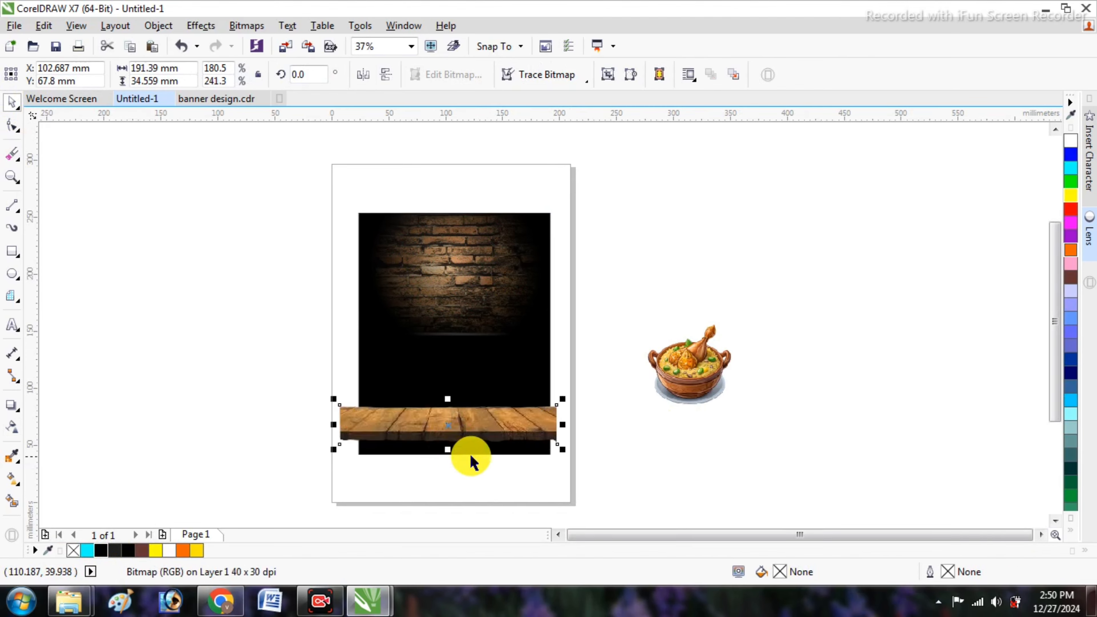
- PowerClip the wooden plank inside the black rectangle
right_click(485, 417)
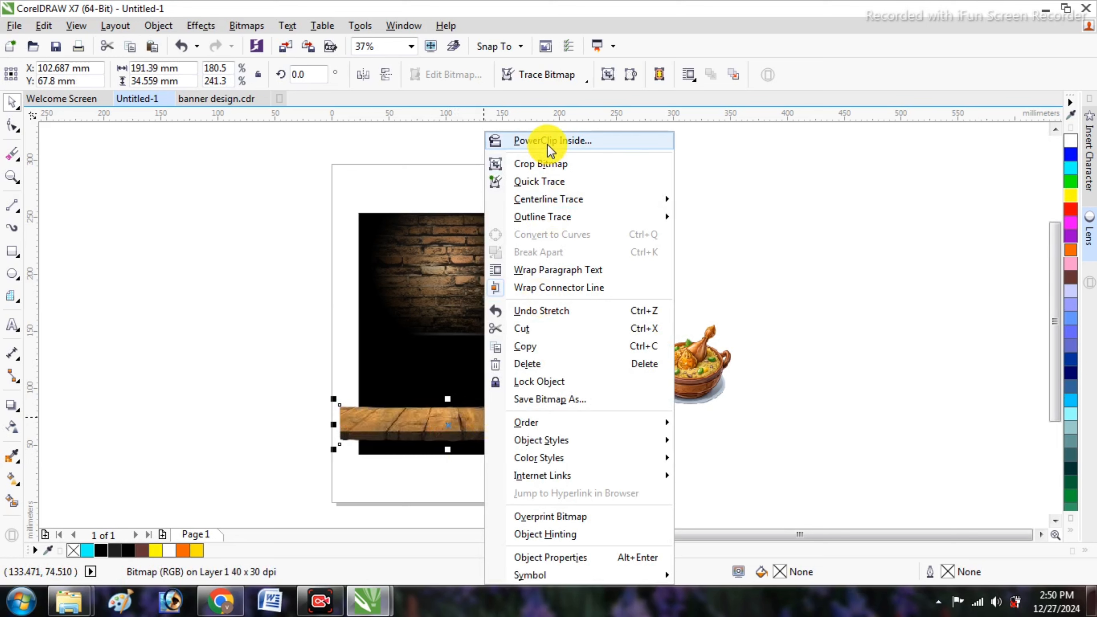
left_click(551, 141)
left_click(485, 380)
- Within the PowerClip contents, apply an elliptical transparency to the plank, centre it and widen it almost to the plank's end
left_click(488, 426, "ctrl")
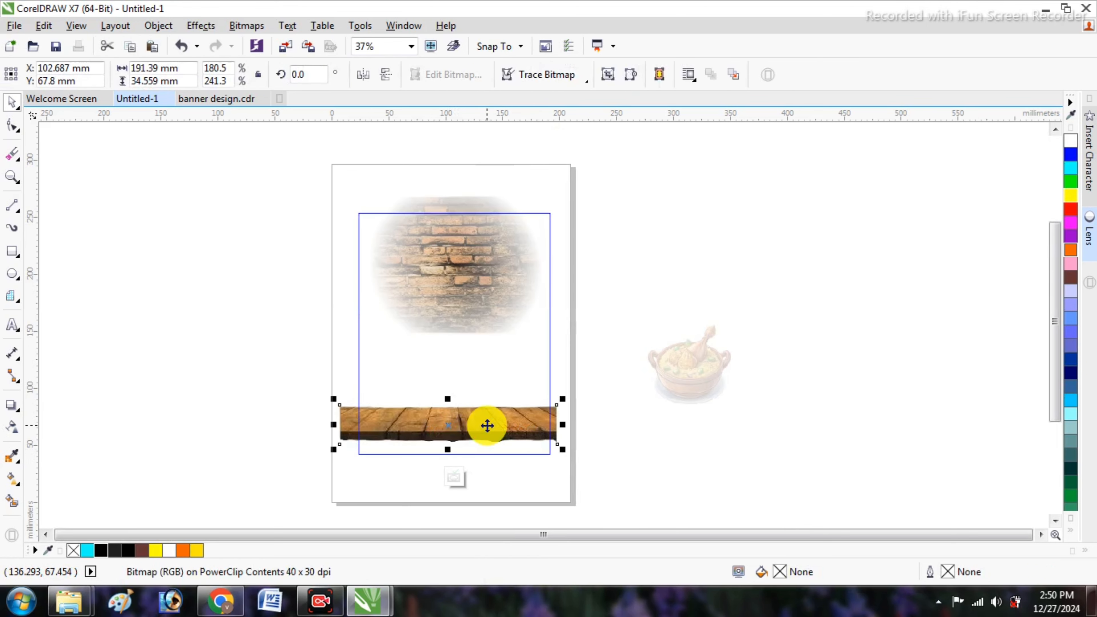
left_click(12, 426)
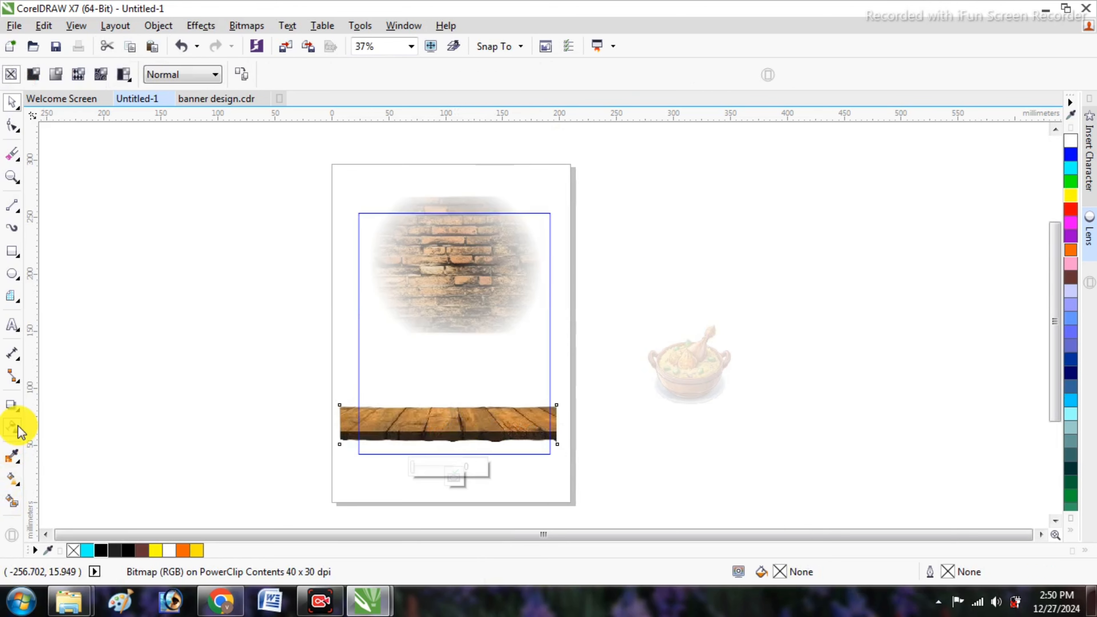
left_click_drag(446, 415, 497, 422)
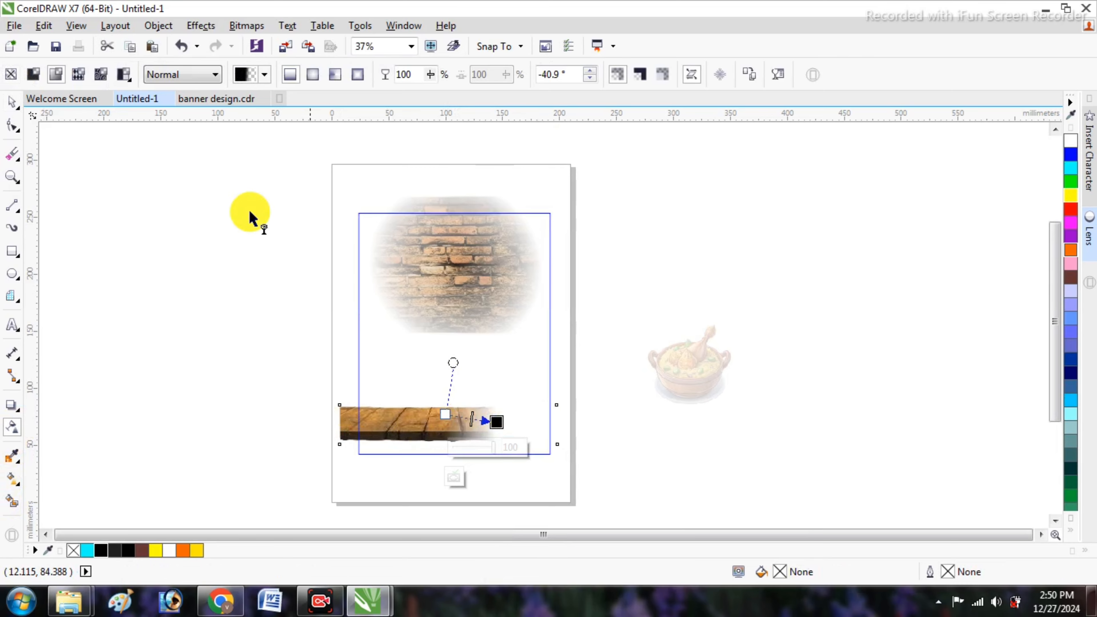
left_click(313, 75)
scroll(469, 438, "up", 2)
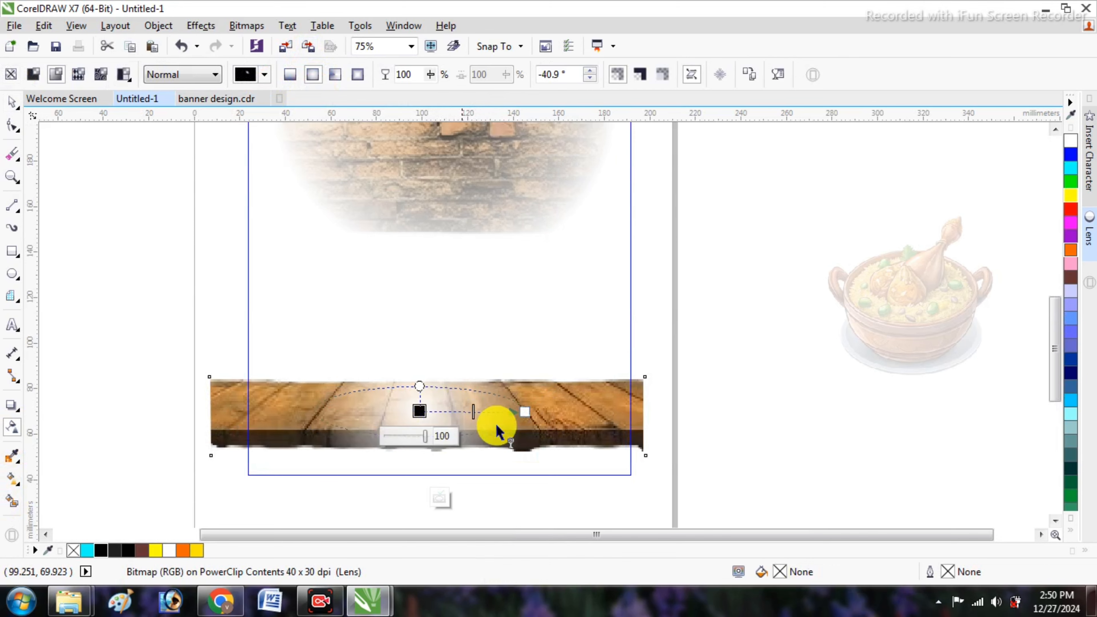
left_click_drag(527, 417, 597, 408)
left_click_drag(423, 409, 453, 410)
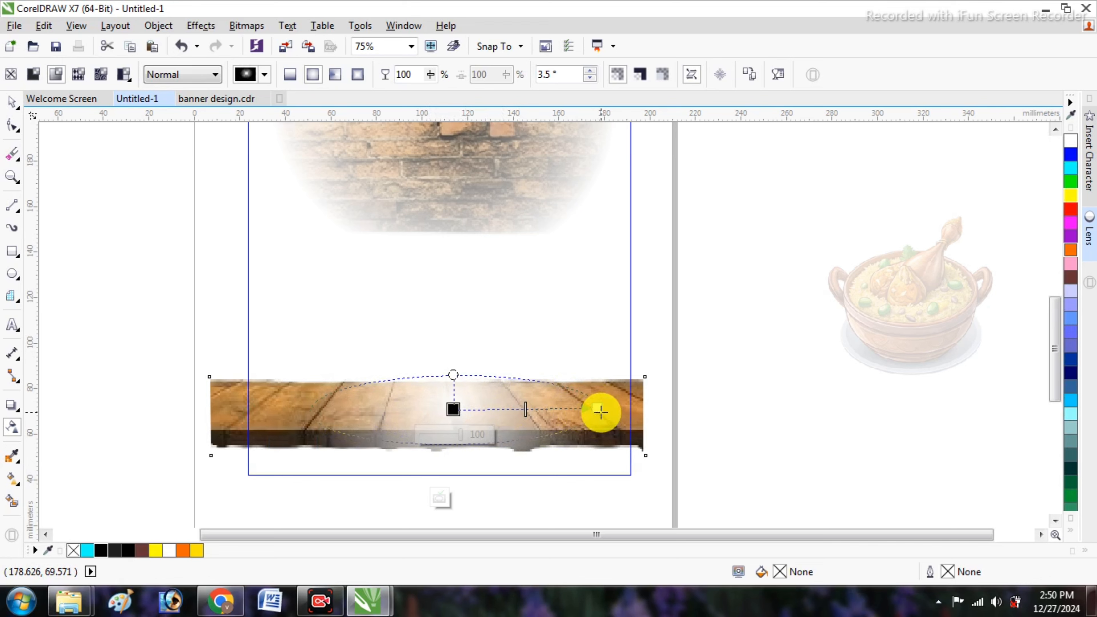
left_click_drag(600, 412, 635, 410)
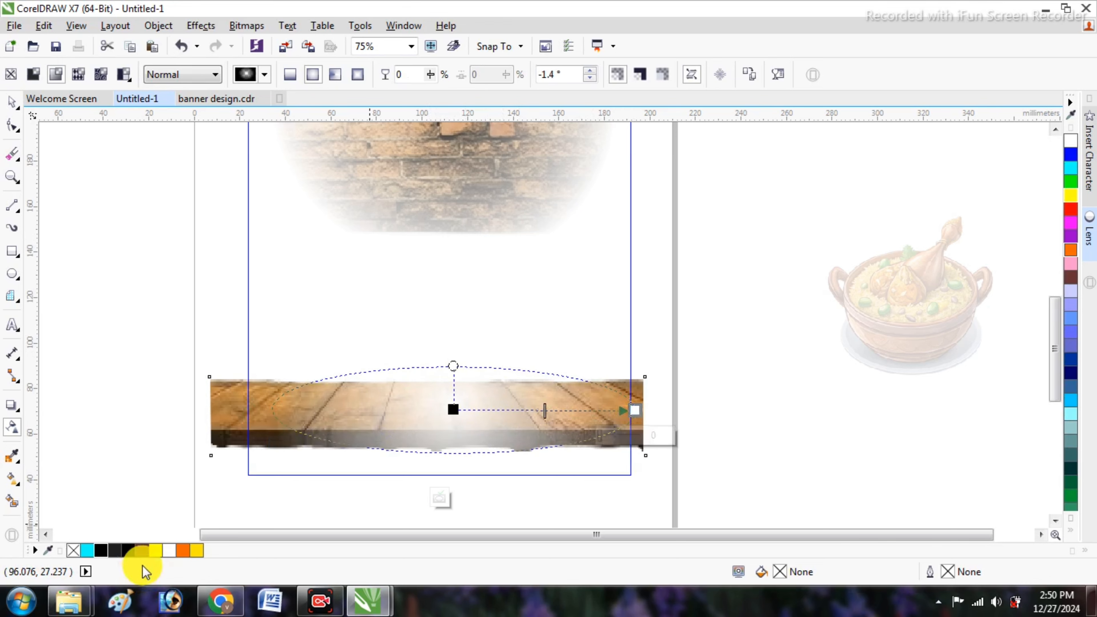
- Set the plank's transparency to 100 at the outer edge and 0 at the centre, and finish editing the PowerClip
left_click(102, 552)
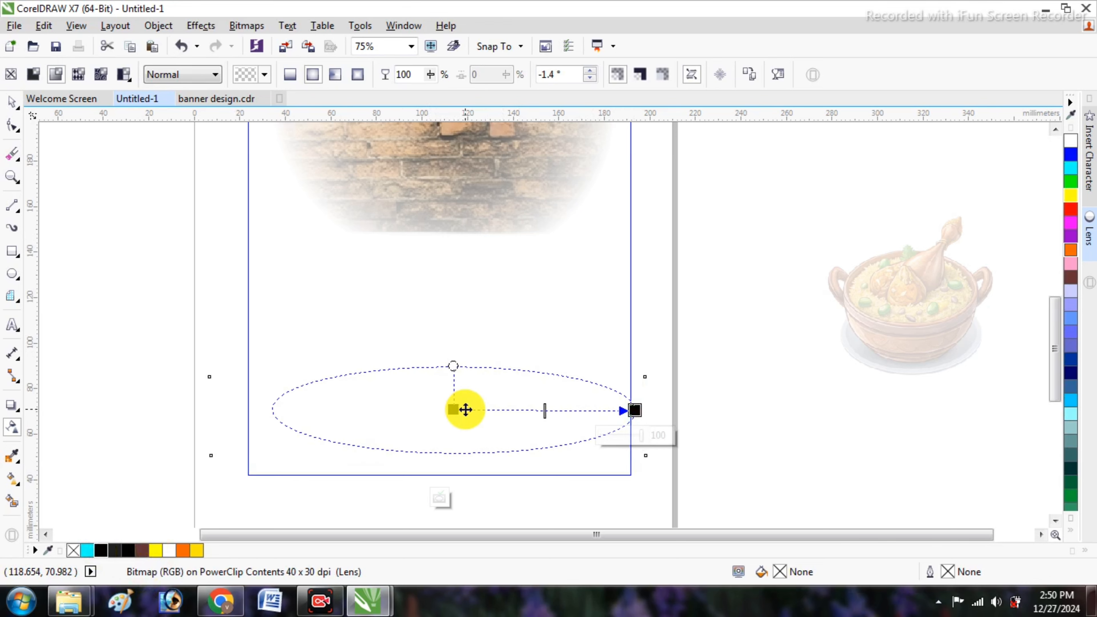
left_click(456, 409)
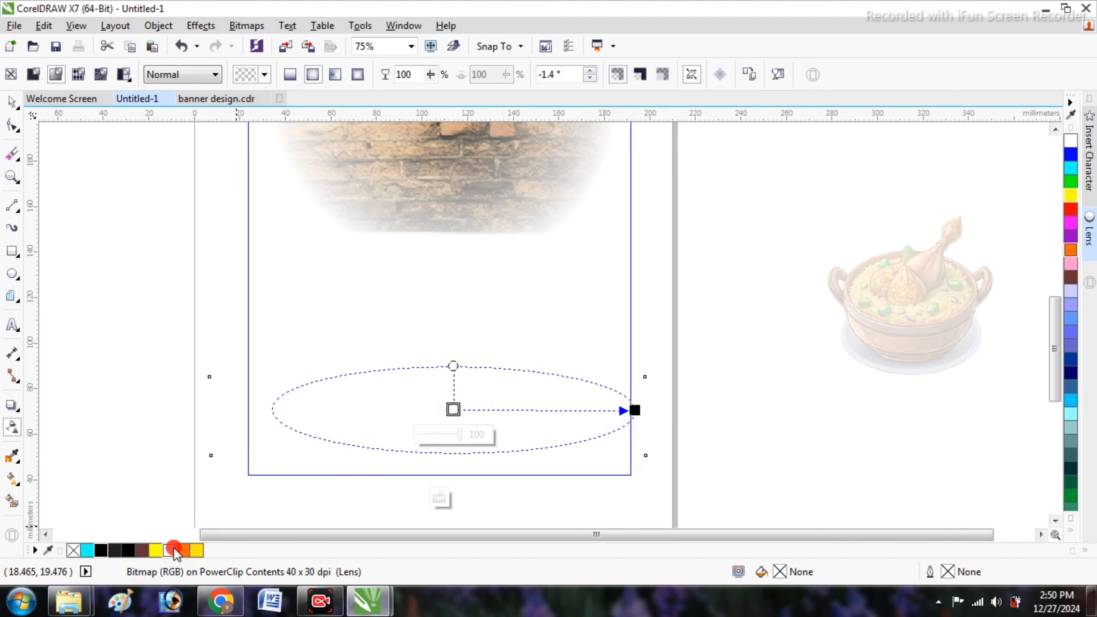
left_click(173, 549)
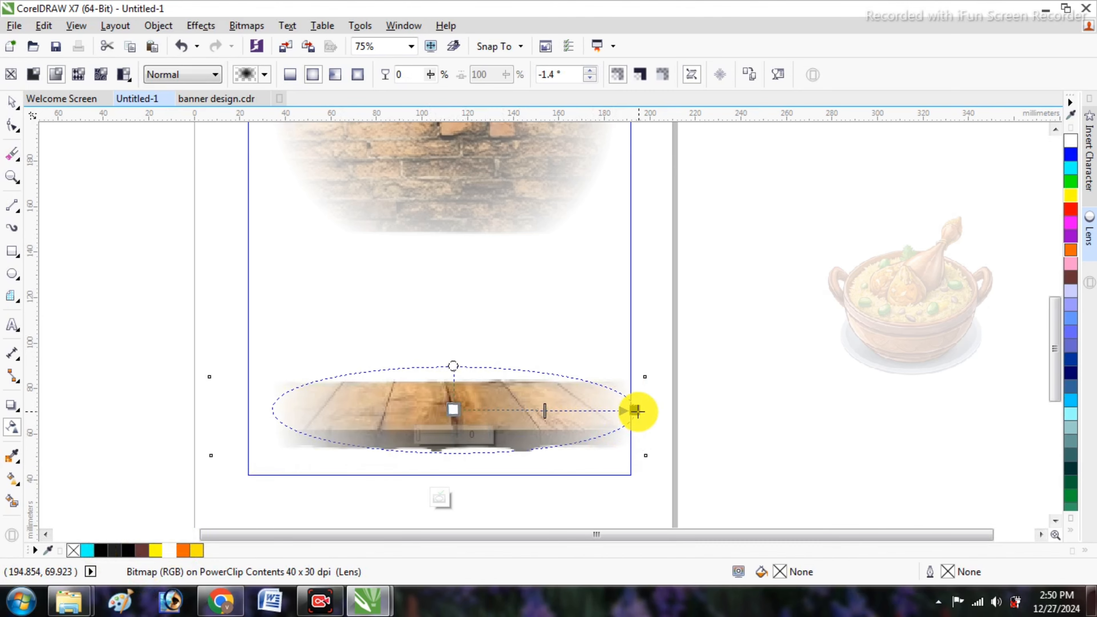
left_click(17, 103)
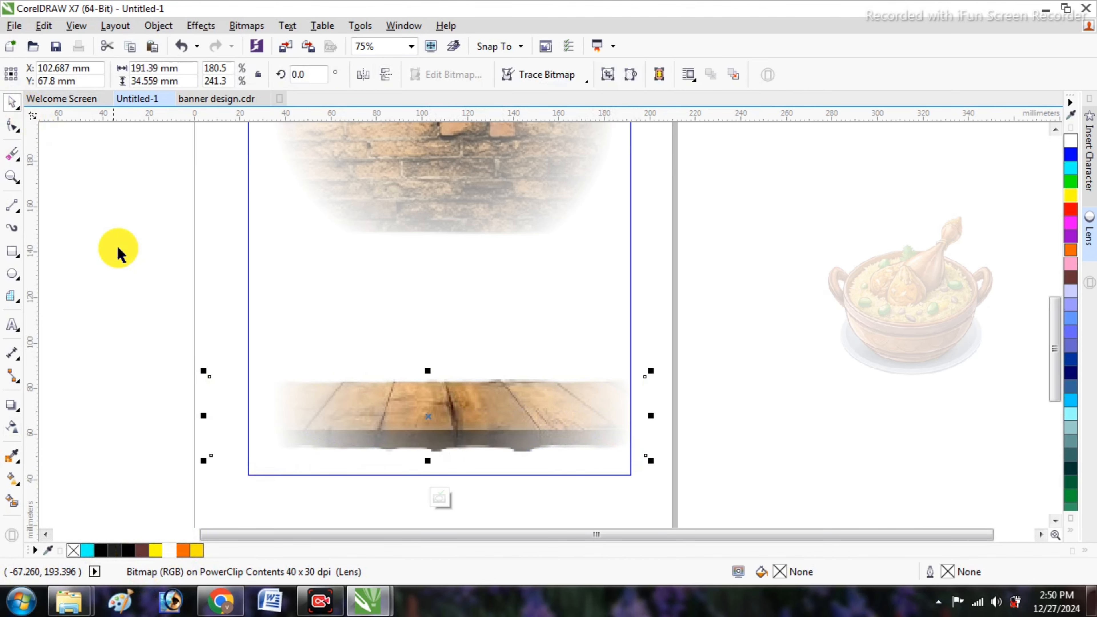
left_click(118, 260, "ctrl")
left_click(129, 277)
scroll(406, 400, "down", 2)
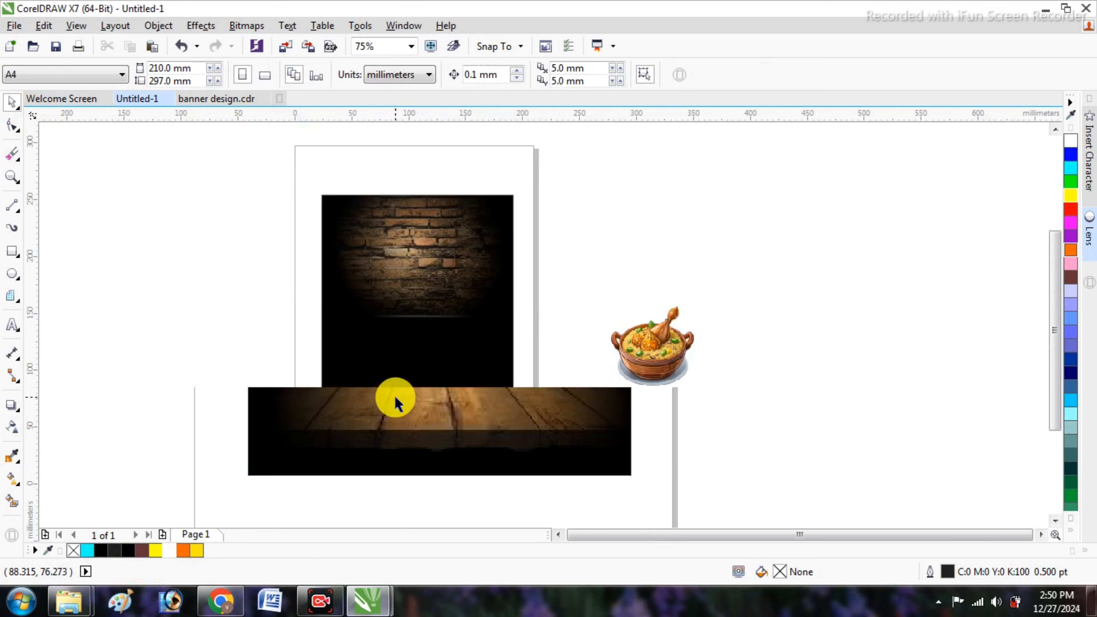
- Reopen the PowerClip contents and shrink the brick wall's elliptical transparency so only a smaller round area of bricks shows
left_click(416, 253, "ctrl")
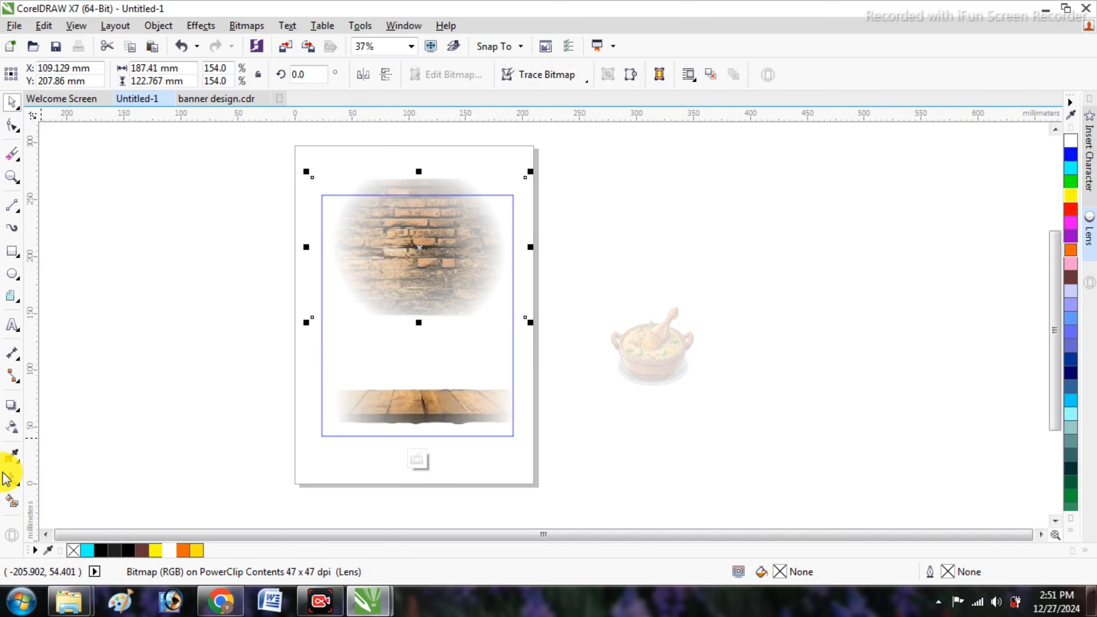
left_click(16, 427)
left_click_drag(495, 294, 474, 278)
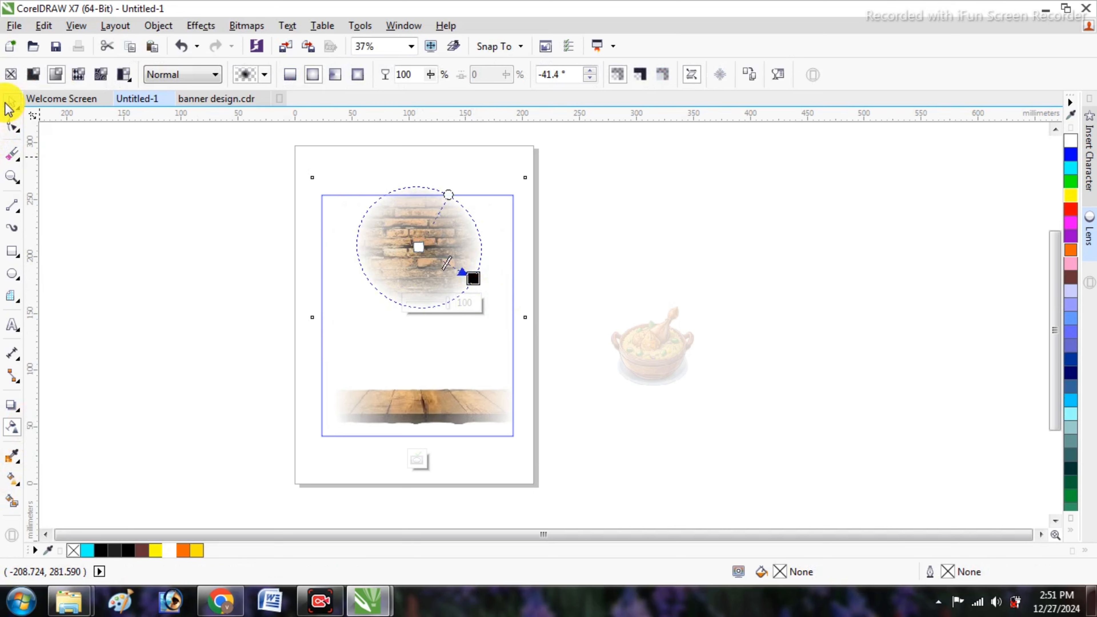
left_click(9, 109)
left_click(230, 289)
- Move the food pot image over the right edge of the black rectangle and enlarge it to about 102 mm square
left_click(663, 349)
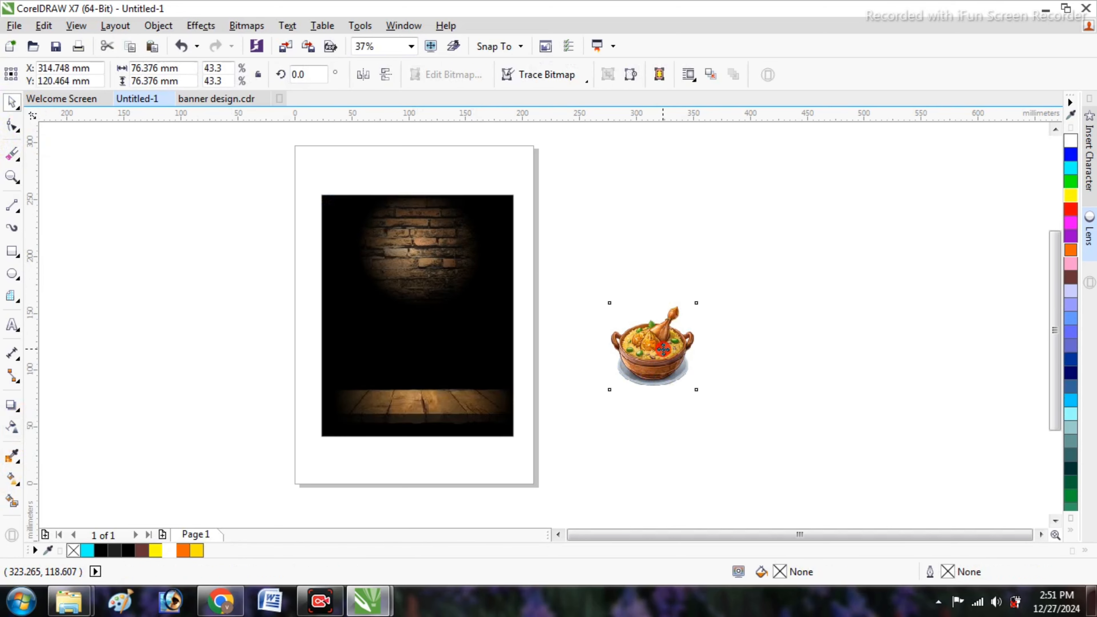
left_click_drag(664, 349, 502, 346)
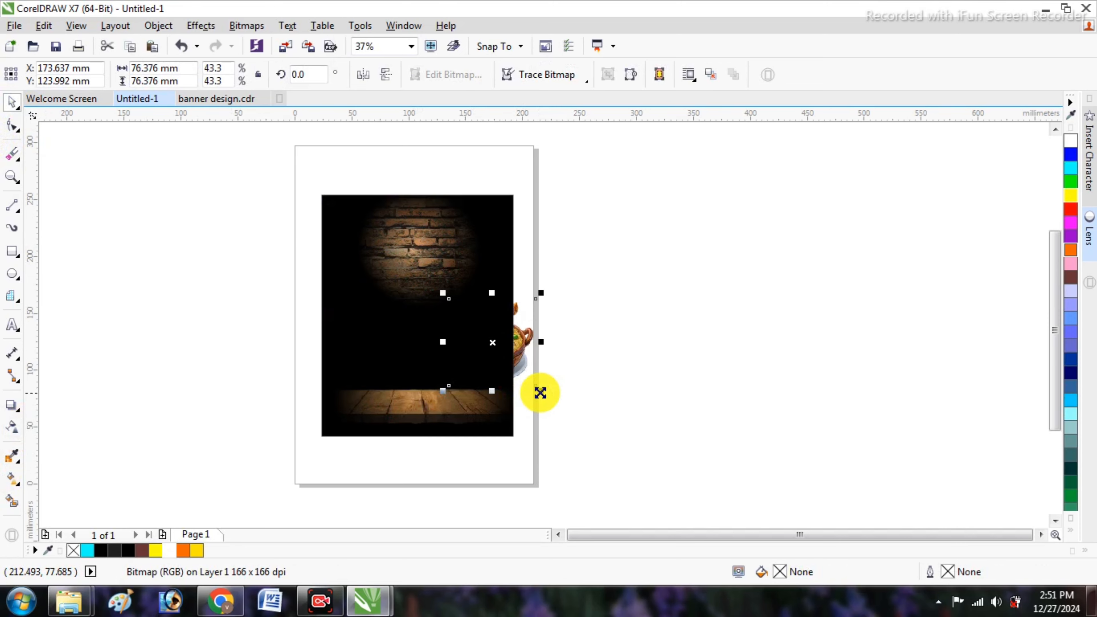
left_click_drag(541, 393, 570, 409)
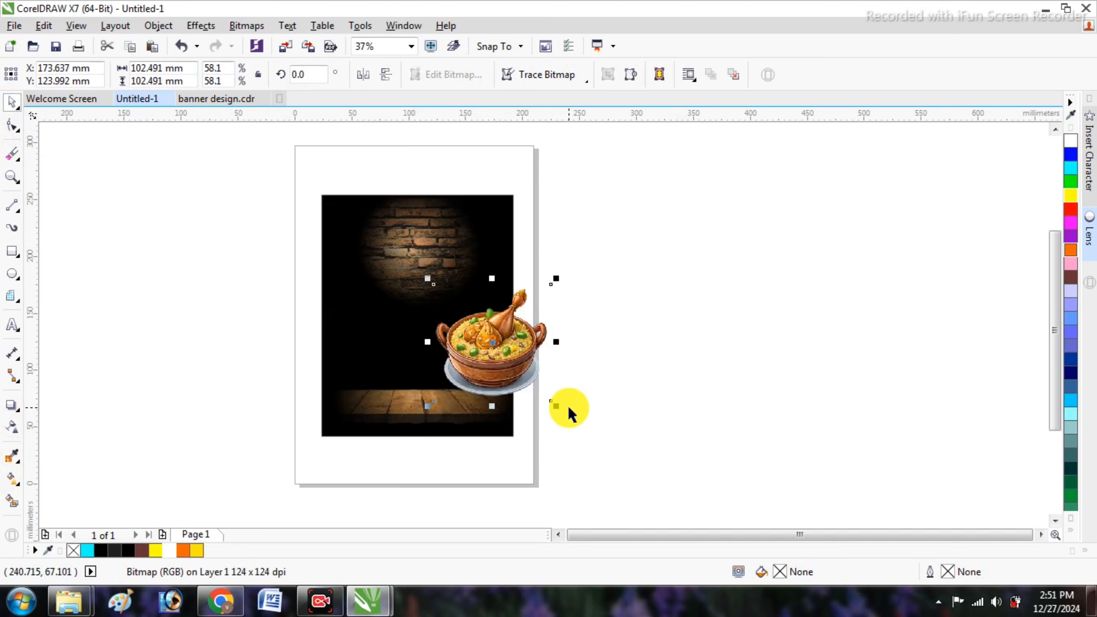
left_click(611, 362)
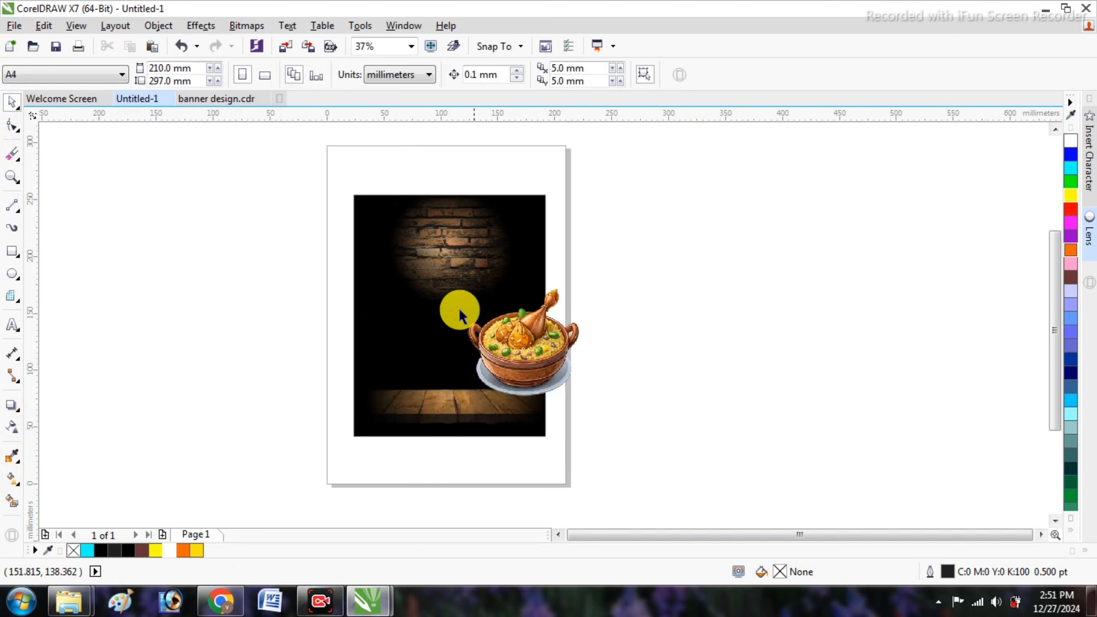
- Add the two-line Arial text "NUMBER ONE RESTURANT" in uppercase beside the page and enlarge it to about 75.5 pt
scroll(461, 316, "up", 2)
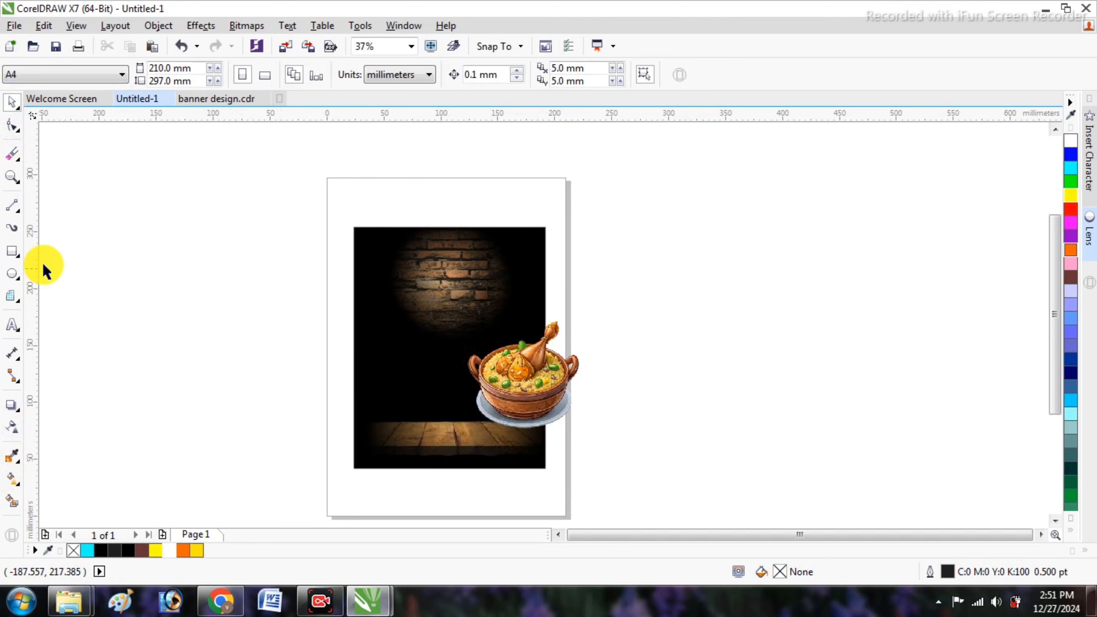
left_click(13, 327)
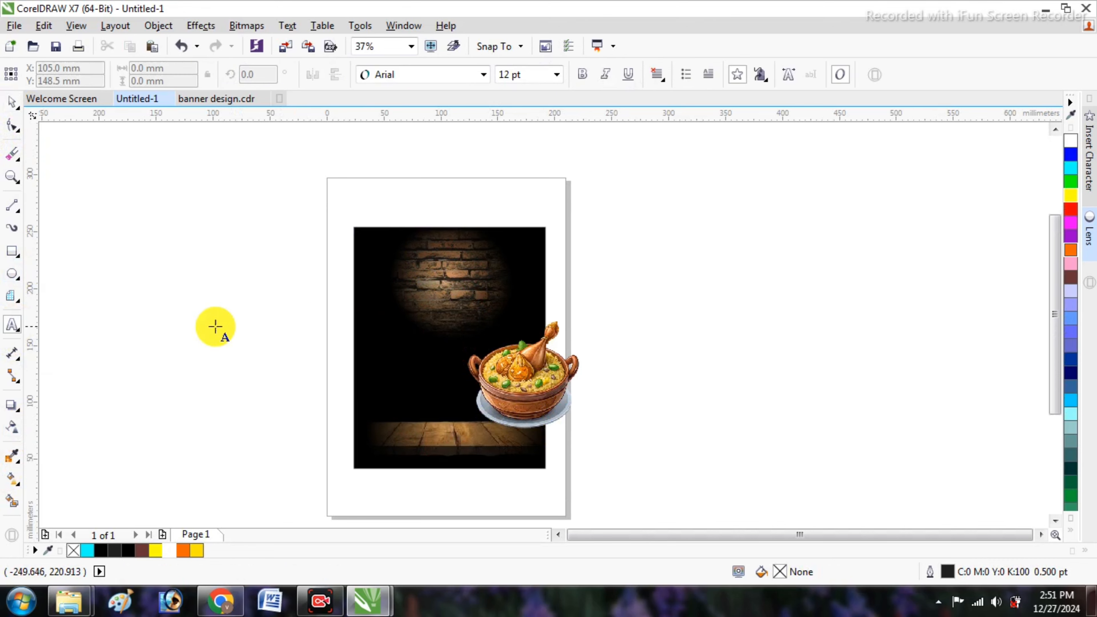
left_click(225, 318)
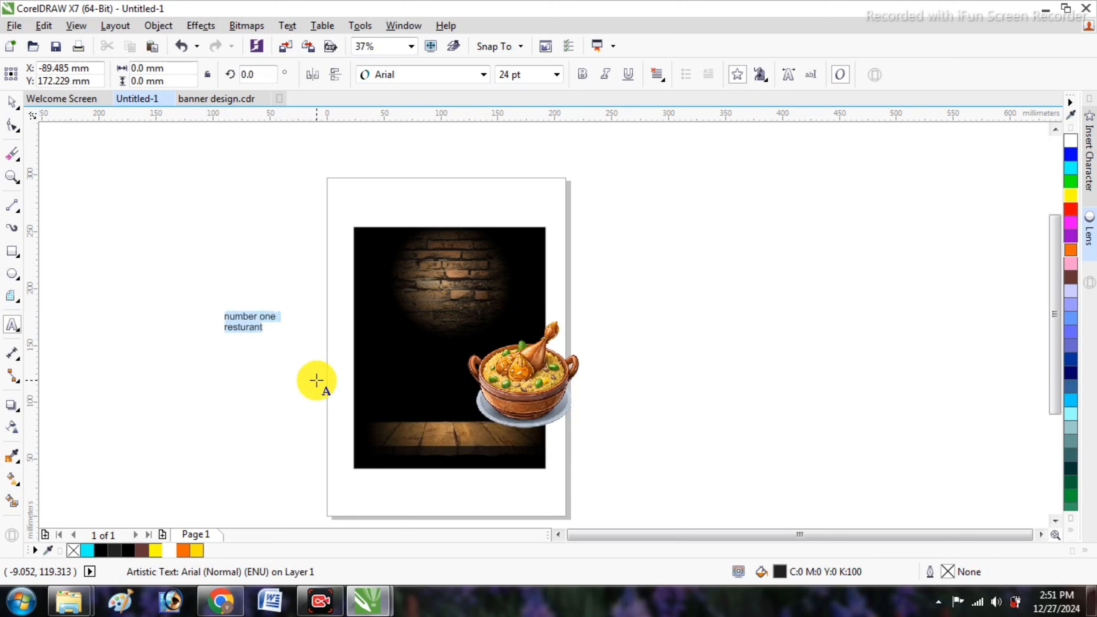
key("shift+F3")
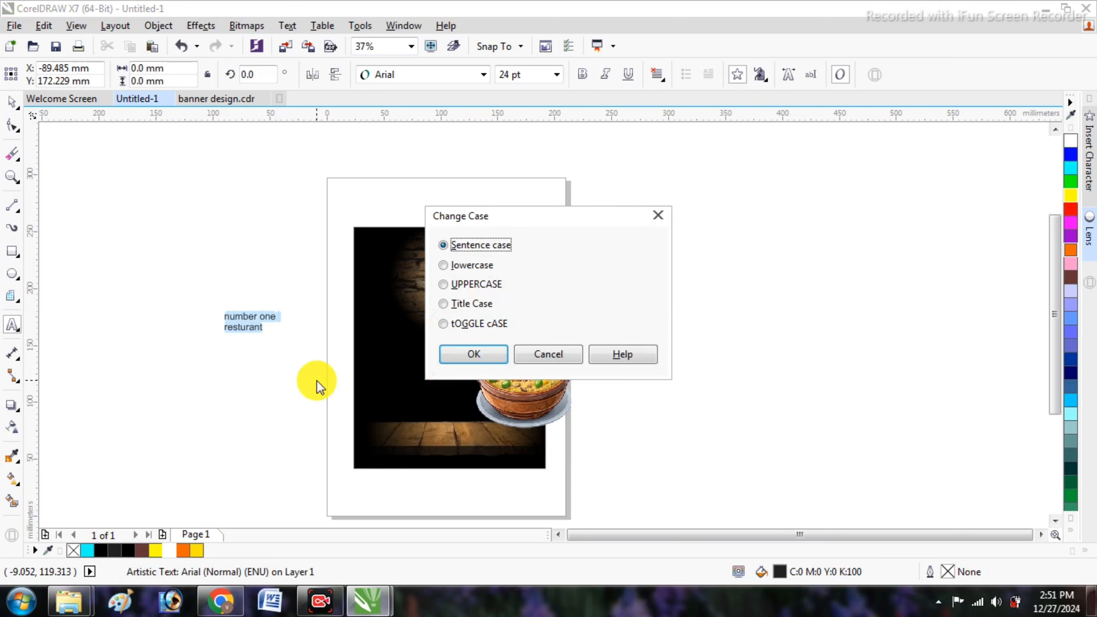
left_click(494, 365)
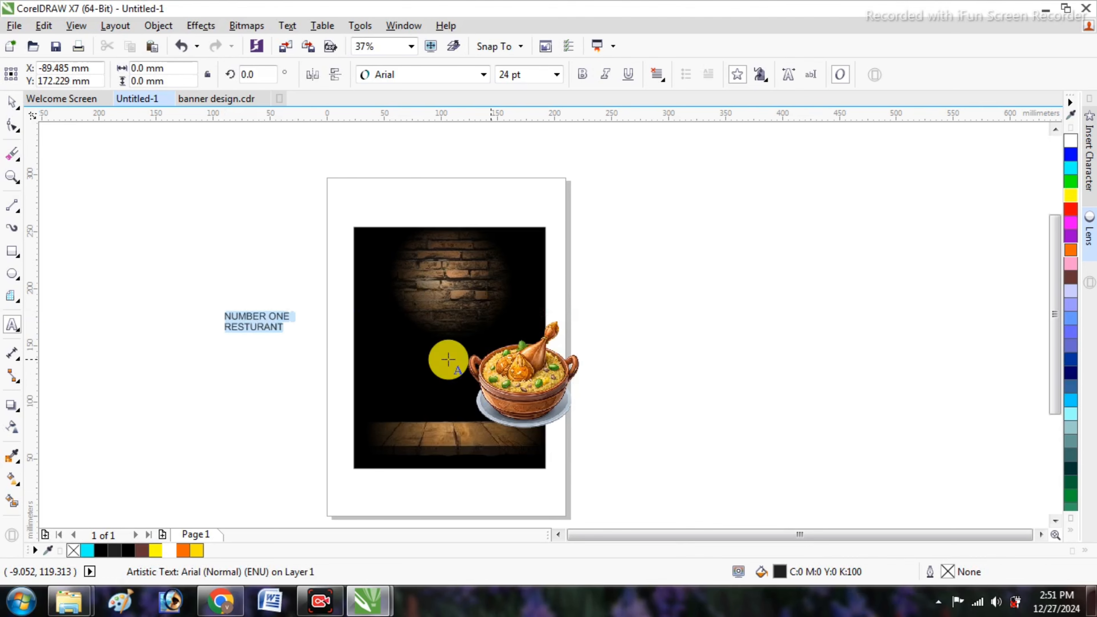
left_click_drag(286, 336, 431, 402)
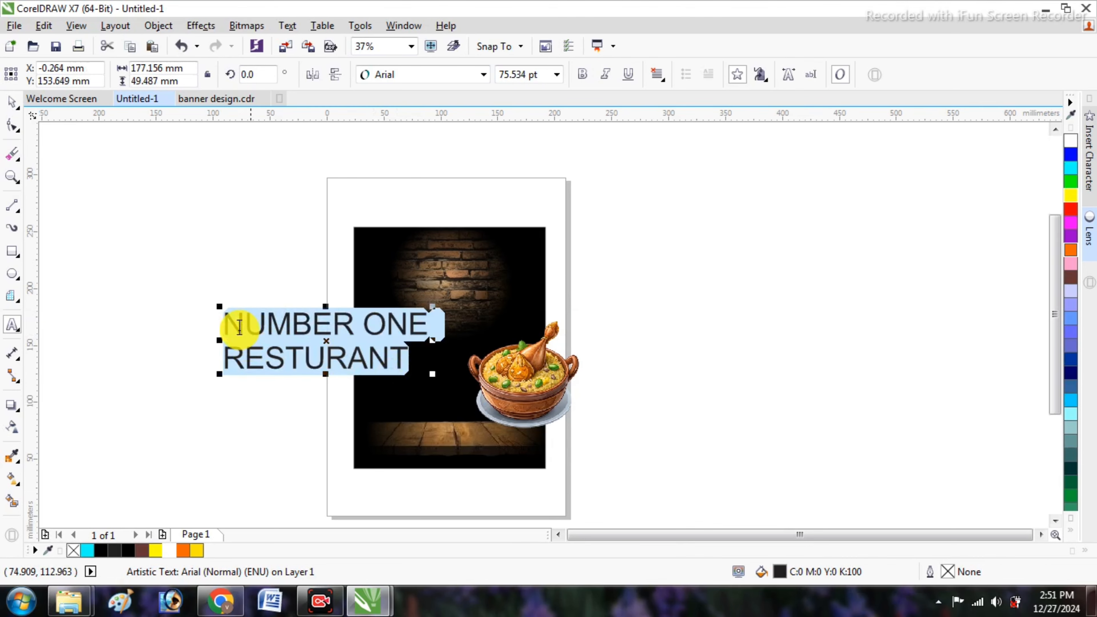
- Move the two-line headline off the poster beside the page and break it apart into separate text lines
left_click(16, 104)
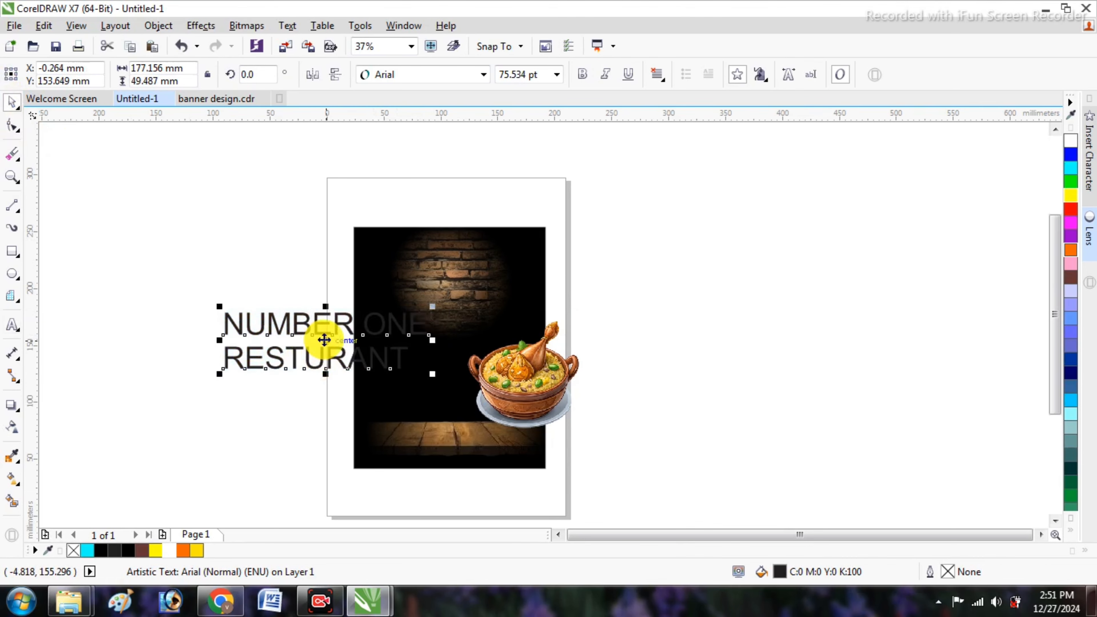
left_click_drag(326, 341, 225, 265)
left_click(168, 27)
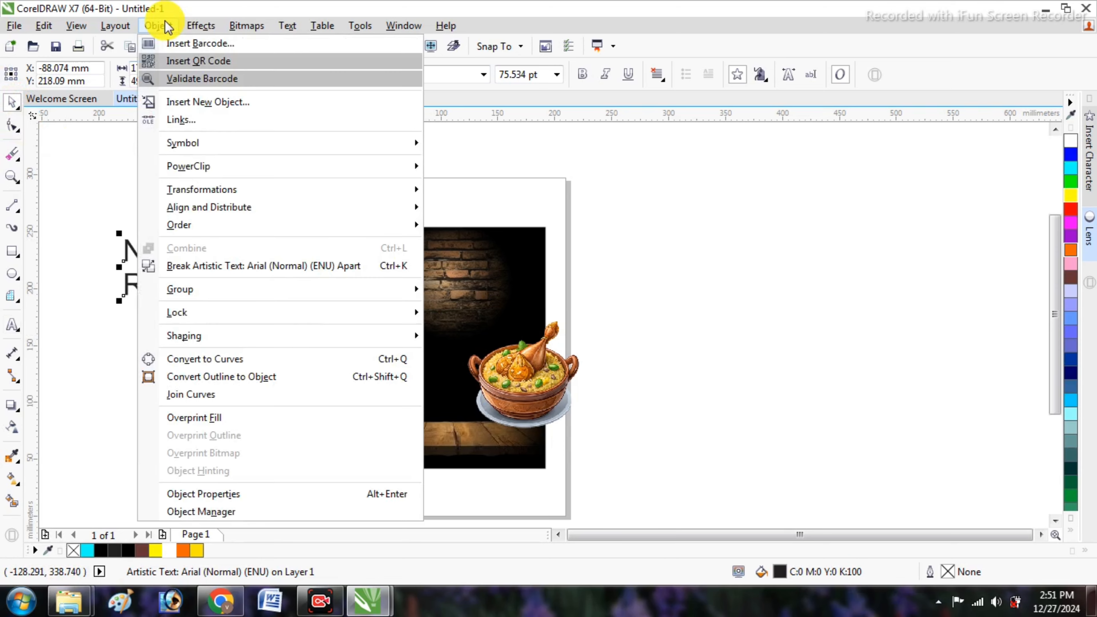
left_click(360, 267)
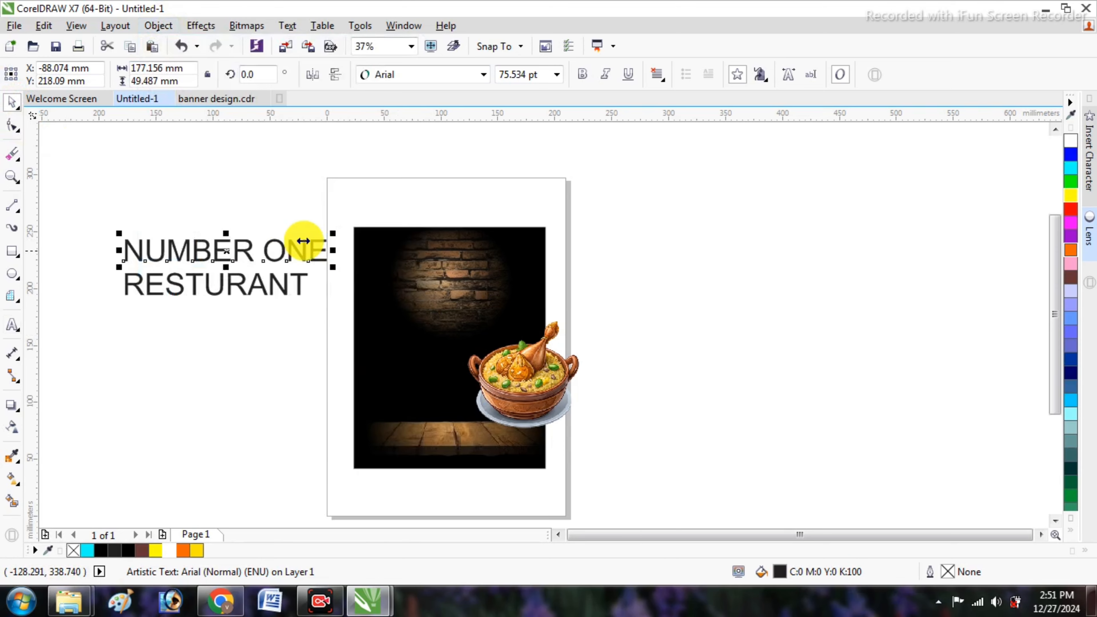
- Move the "NUMBER ONE" line over the lower part of the brick area and shrink it to about 40.5 pt
left_click(296, 237)
left_click_drag(248, 247, 441, 303)
scroll(498, 297, "up", 2)
left_click_drag(595, 341, 534, 326)
- Set the font of the "NUMBER ONE" text to Deadhead Script after trying Deadhead Brush
left_click(426, 82)
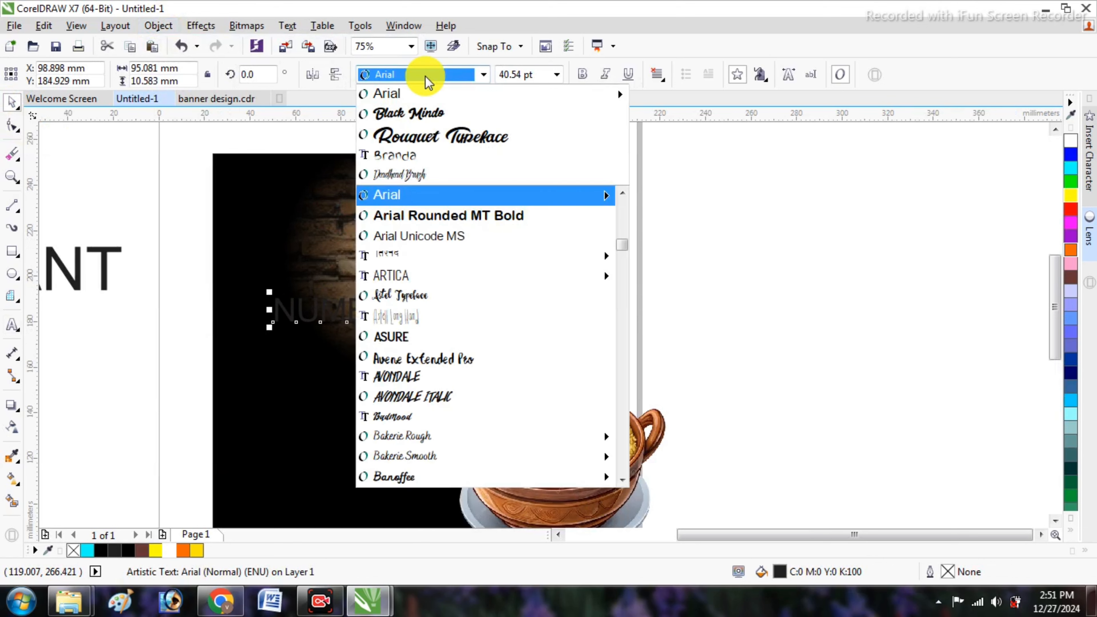
left_click(432, 175)
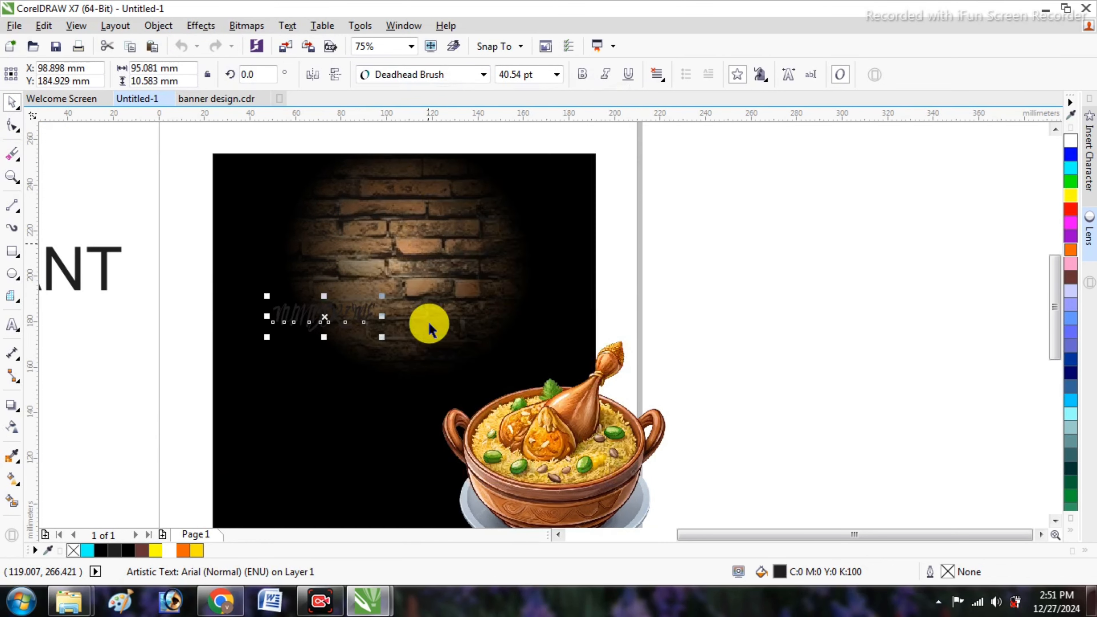
left_click(426, 80)
scroll(458, 344, "down", 3)
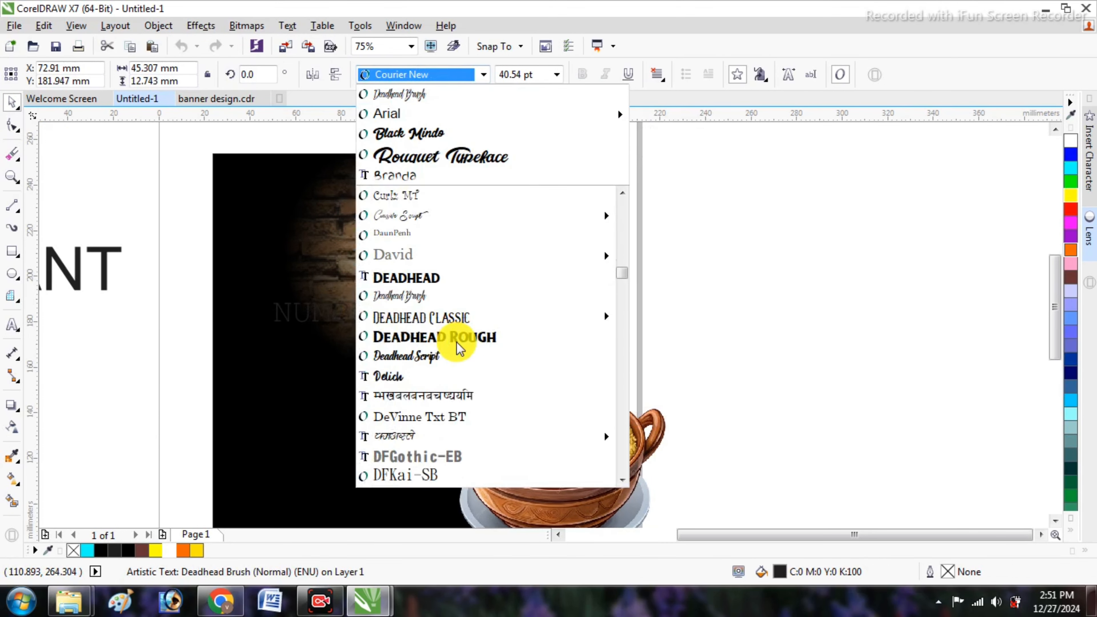
left_click(453, 359)
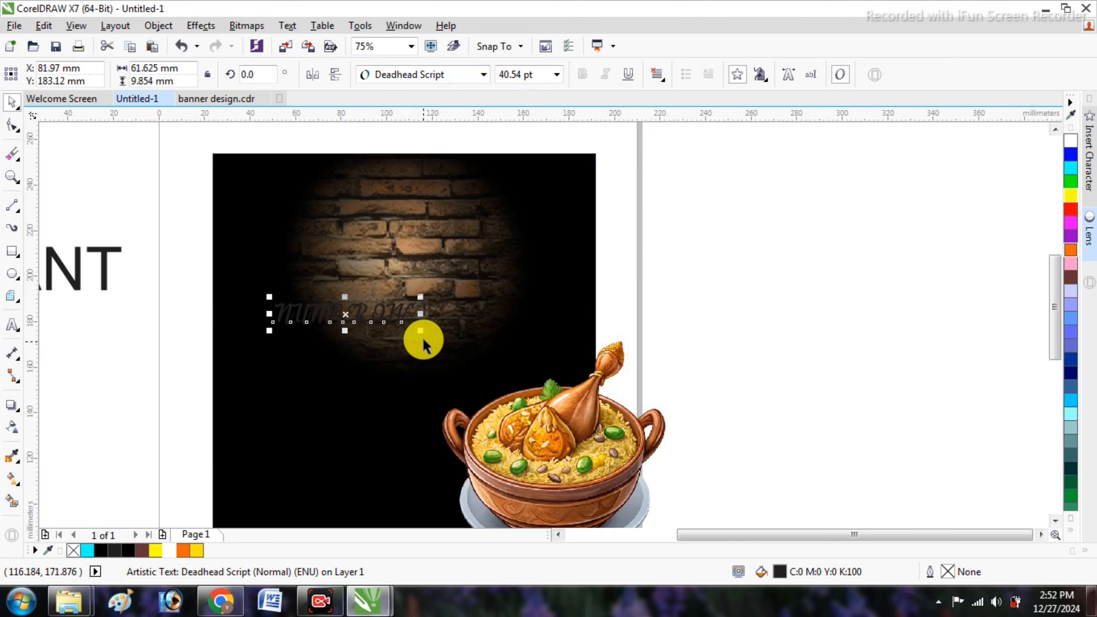
- Enlarge the "NUMBER ONE" text to about 72.4 pt and fill it with the orange-yellow shade #FEB100
left_click_drag(424, 342, 478, 351)
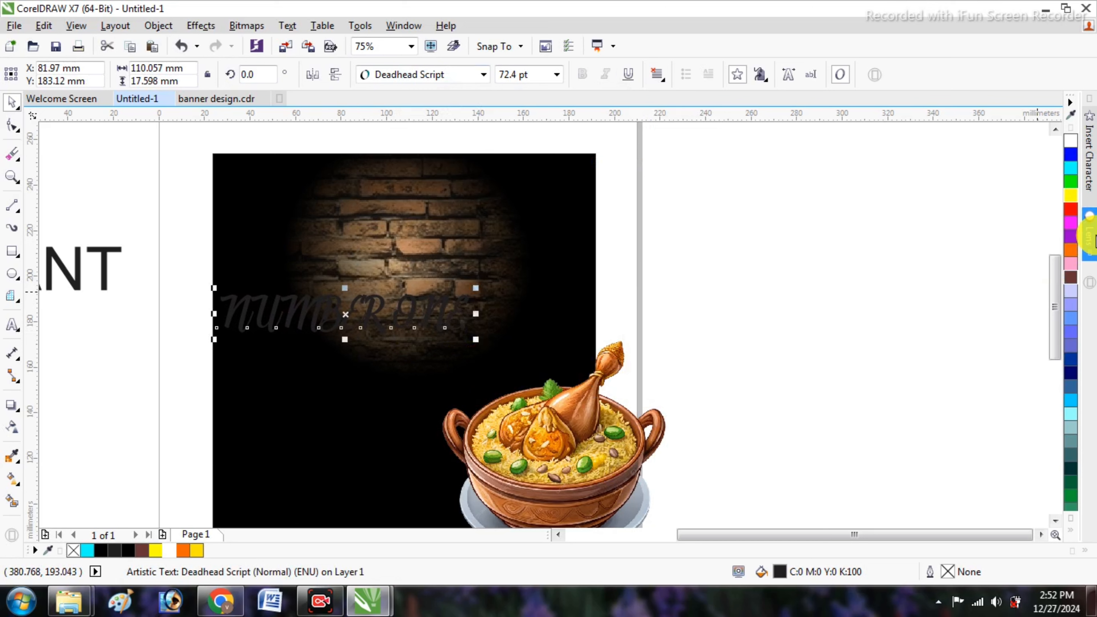
left_click(1071, 200)
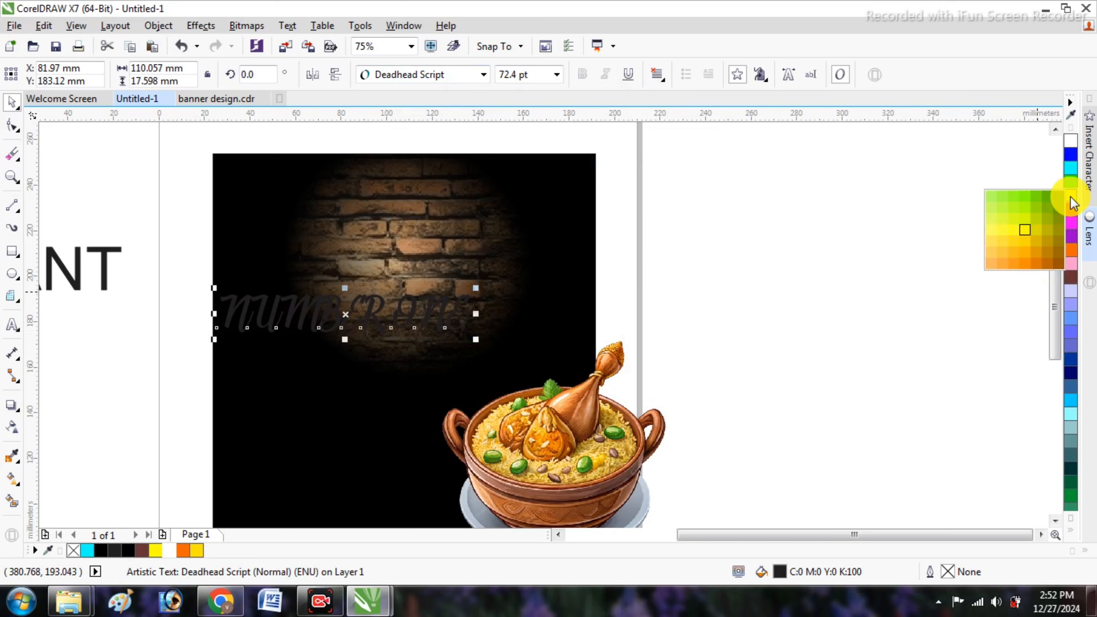
left_click(1028, 256)
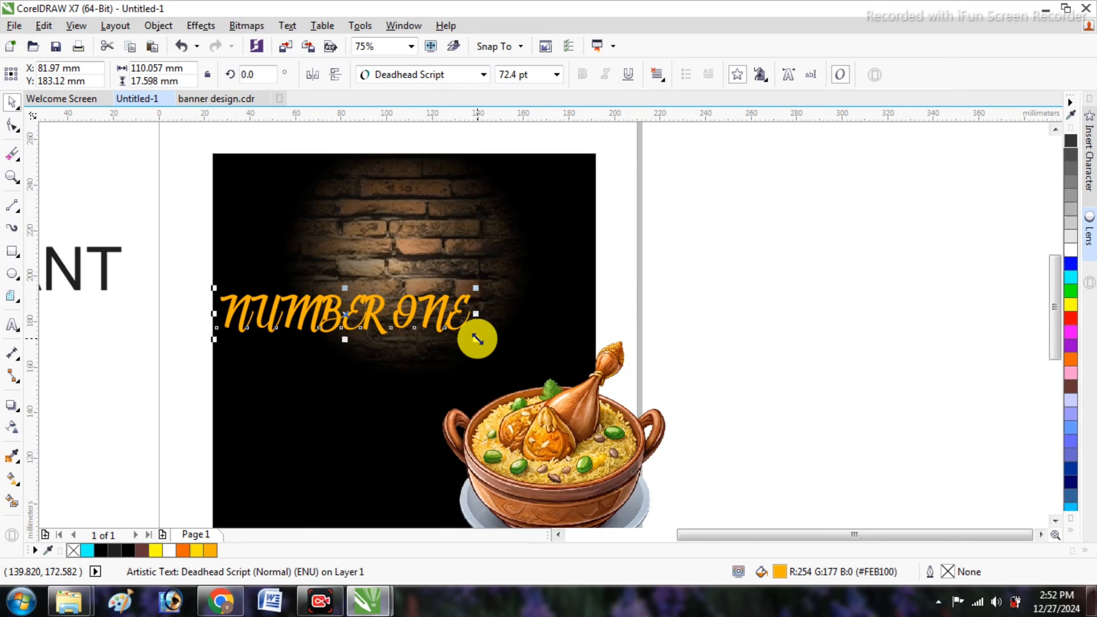
- Shift the "NUMBER ONE" text inside the black rectangle and resize it to about 75.5 pt
left_click_drag(476, 339, 490, 348)
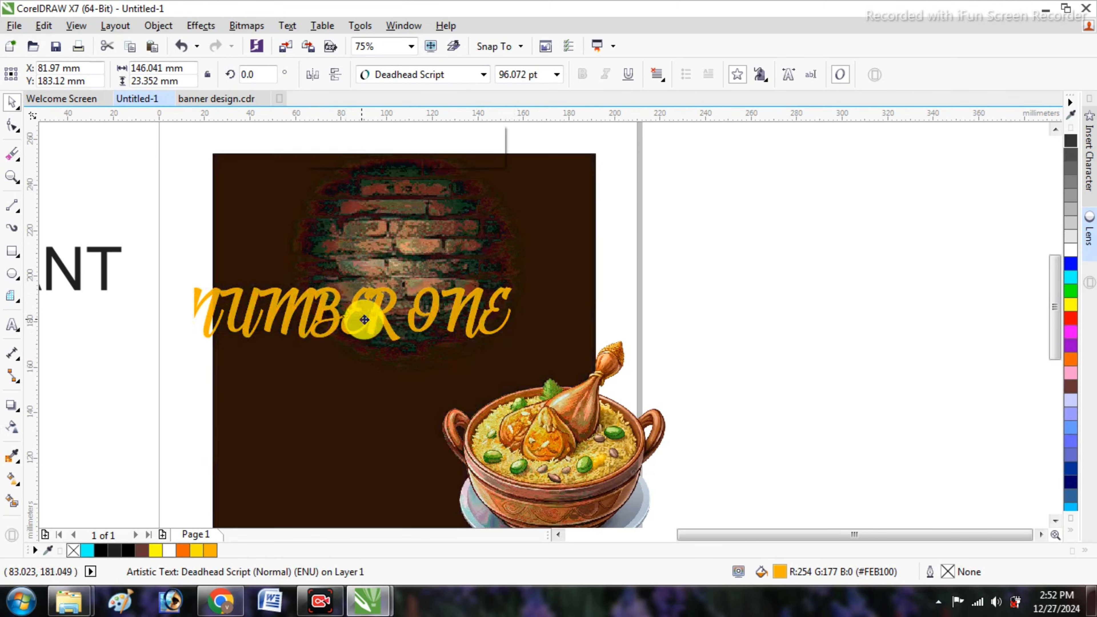
left_click_drag(364, 320, 401, 324)
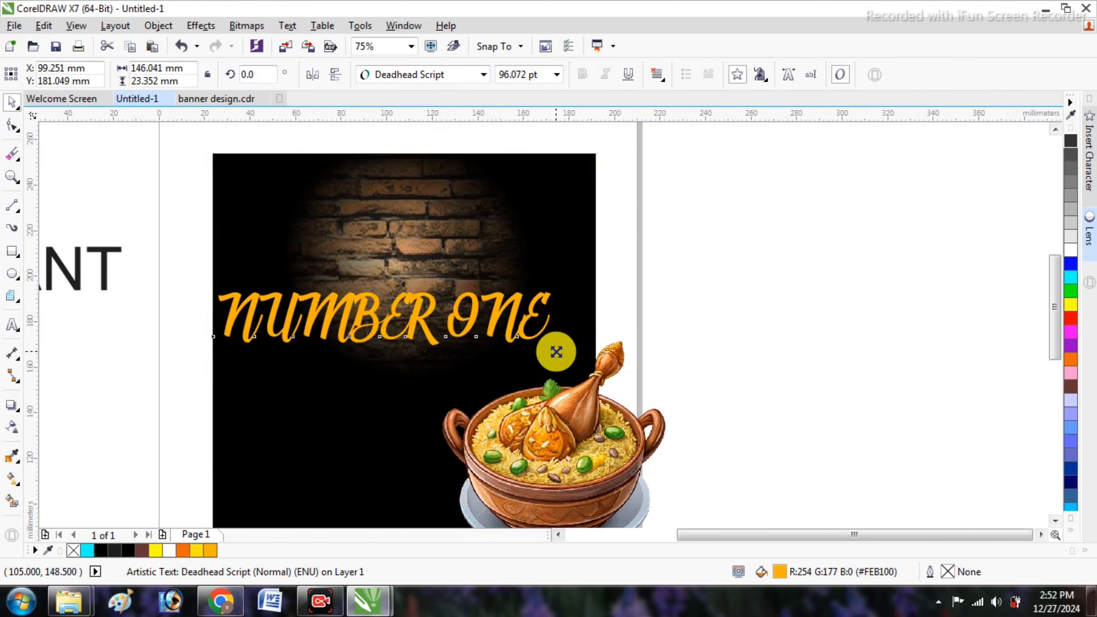
left_click_drag(557, 352, 538, 348)
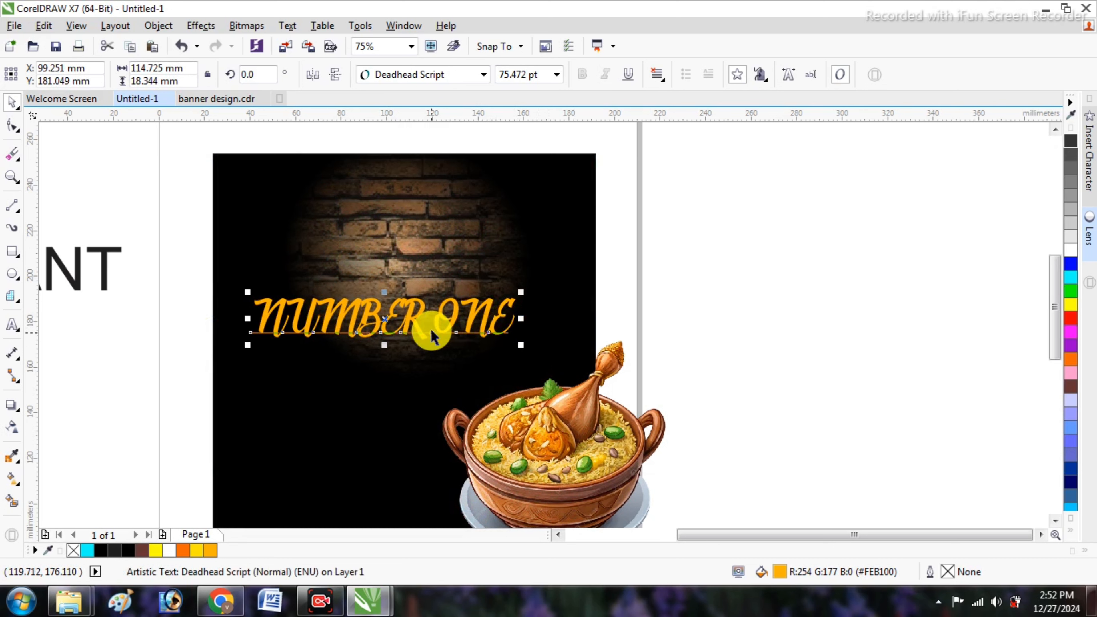
- Change the case of the whole "NUMBER ONE" text to Title Case
double_click(430, 332)
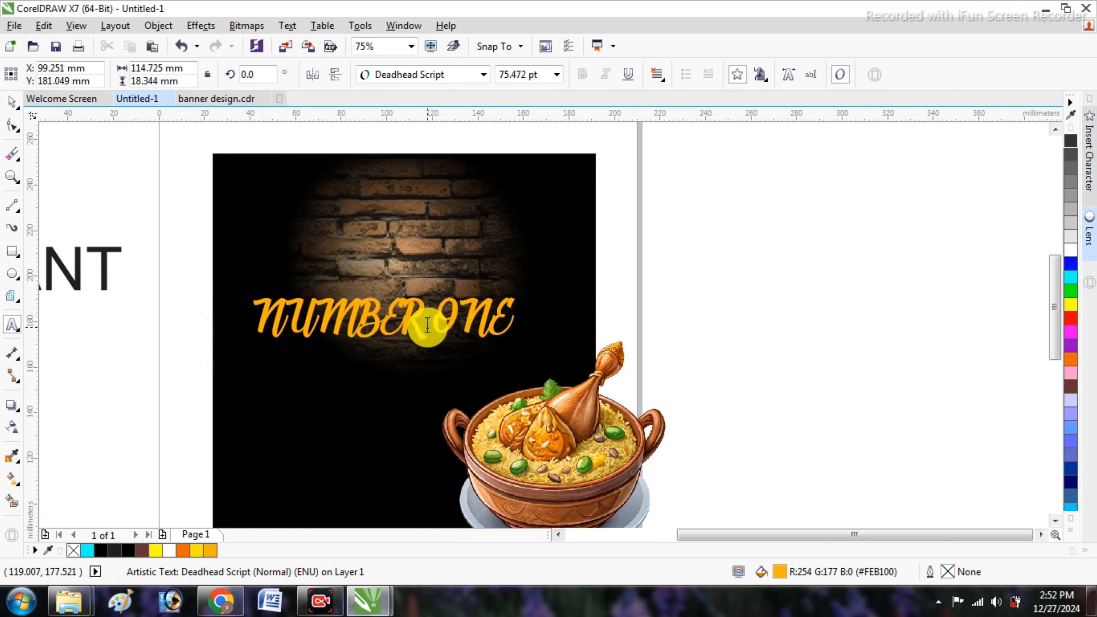
key("ctrl+a")
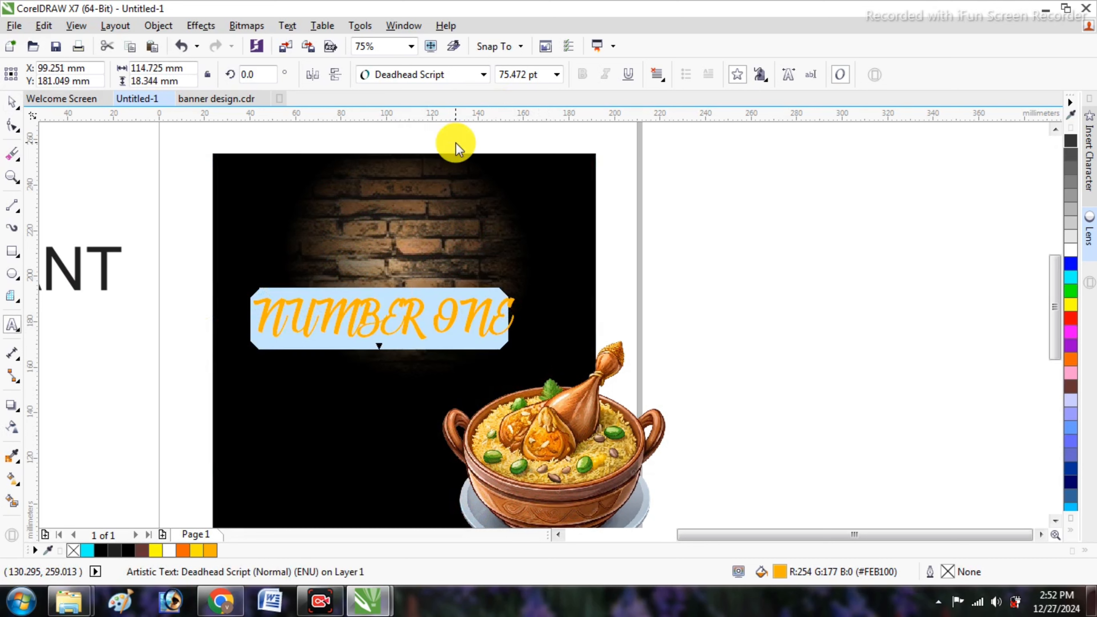
key("shift+F3")
left_click(483, 306)
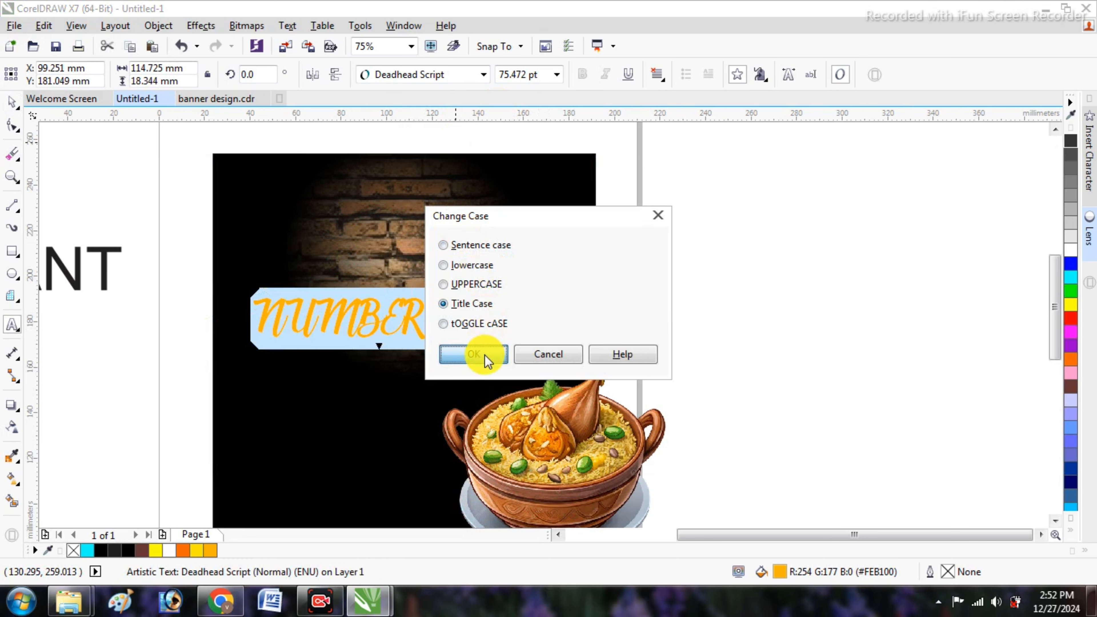
left_click(475, 356)
left_click(11, 102)
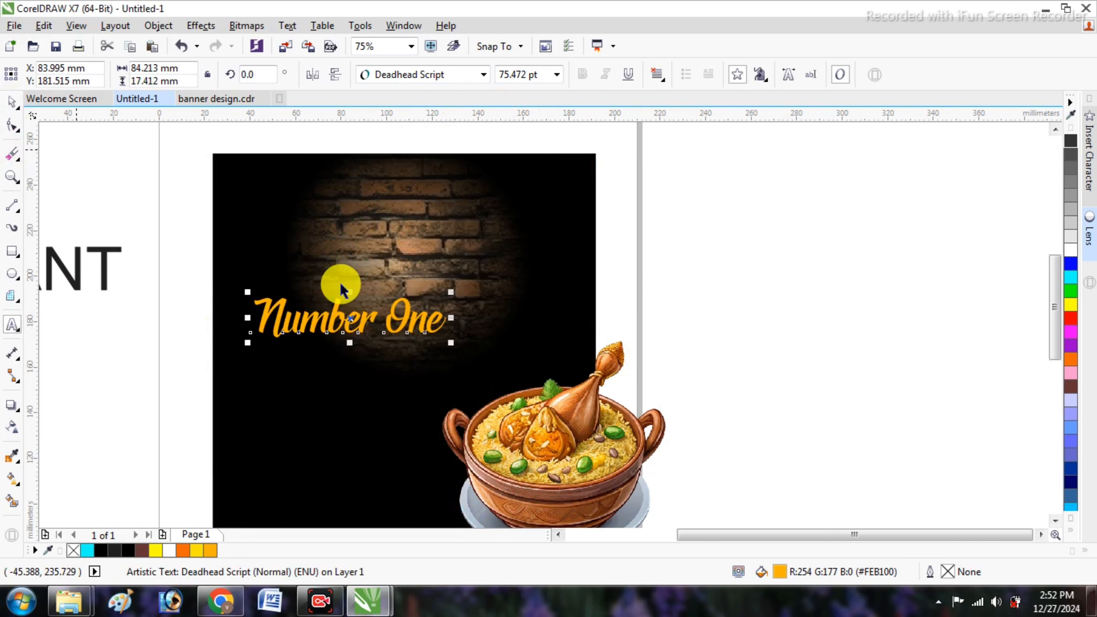
- Enlarge "Number One" to about 97.25 pt, widen its letter spacing to about 116 mm overall, and move it higher over the bricks
left_click_drag(460, 346, 505, 362)
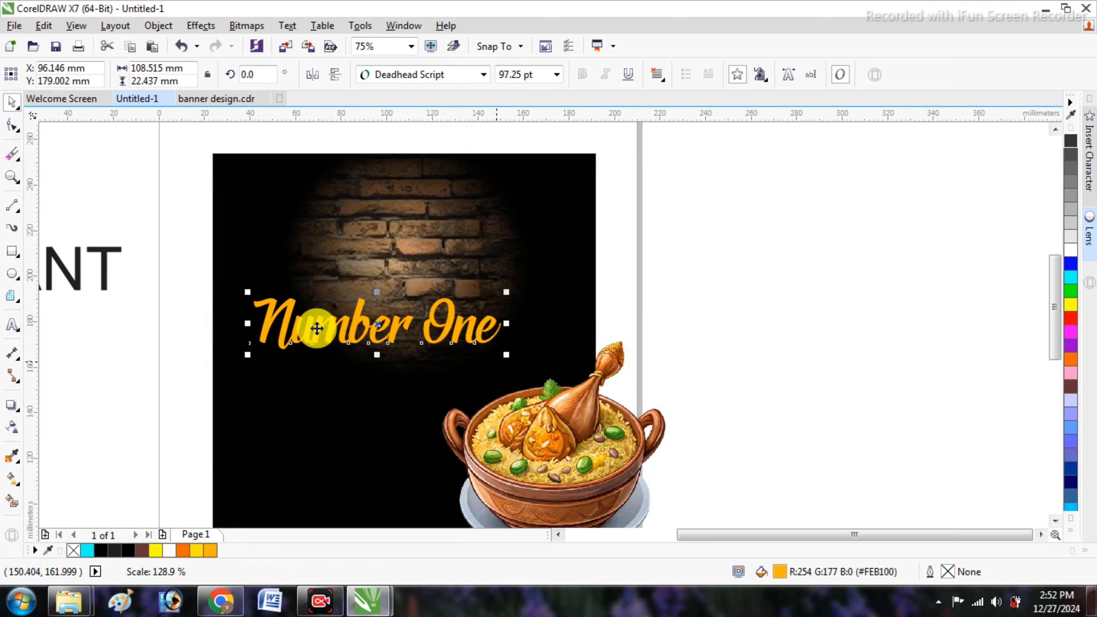
left_click(16, 132)
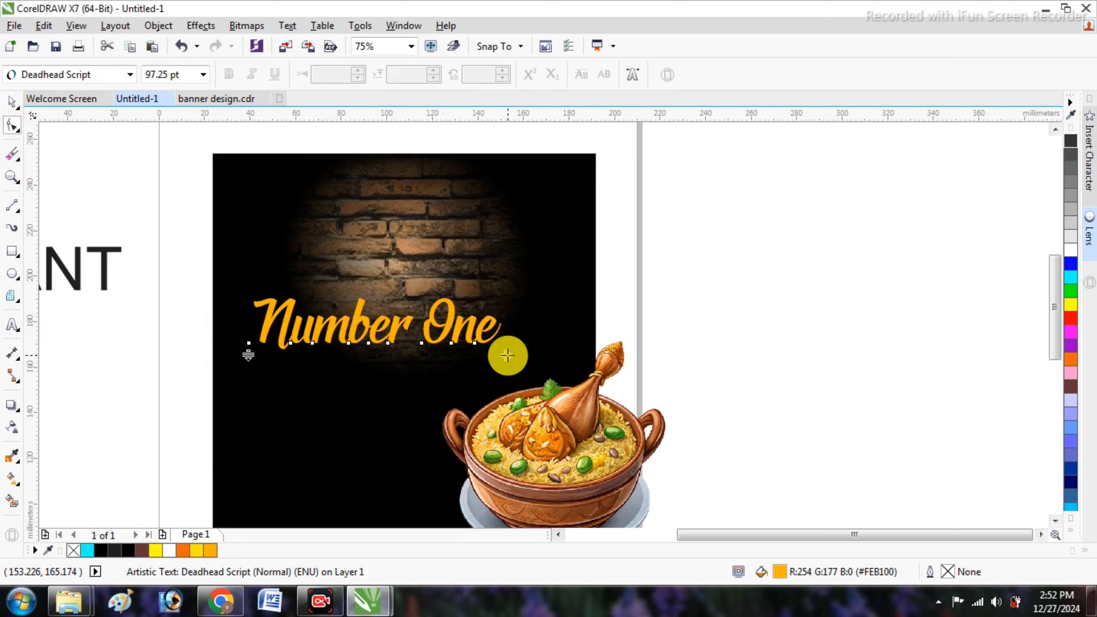
left_click_drag(507, 355, 524, 355)
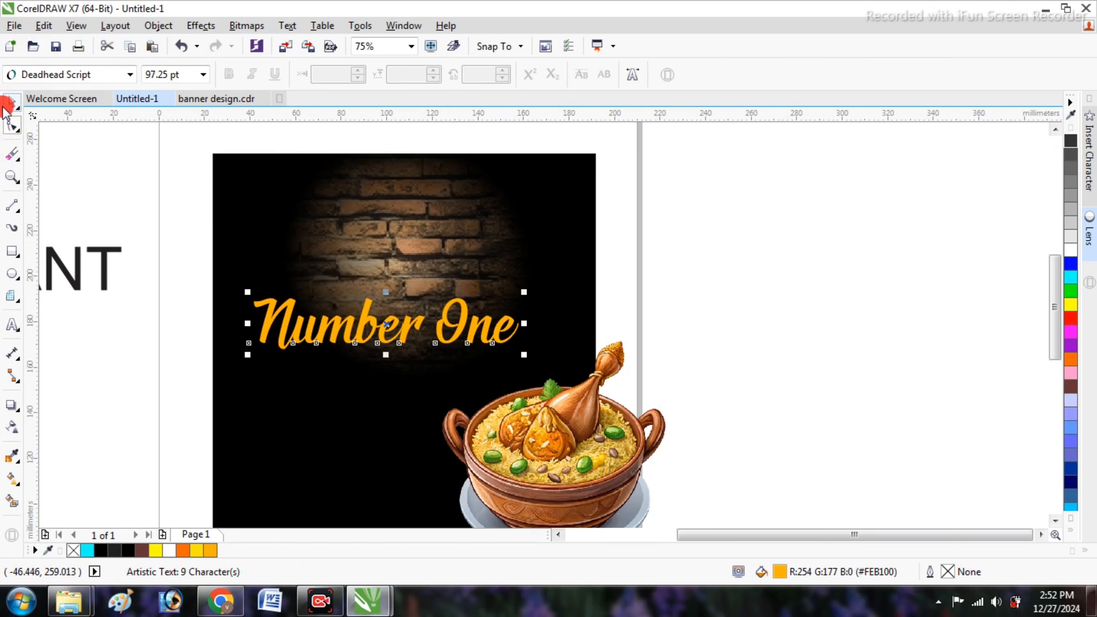
left_click(8, 104)
left_click(401, 345)
left_click_drag(387, 326, 380, 292)
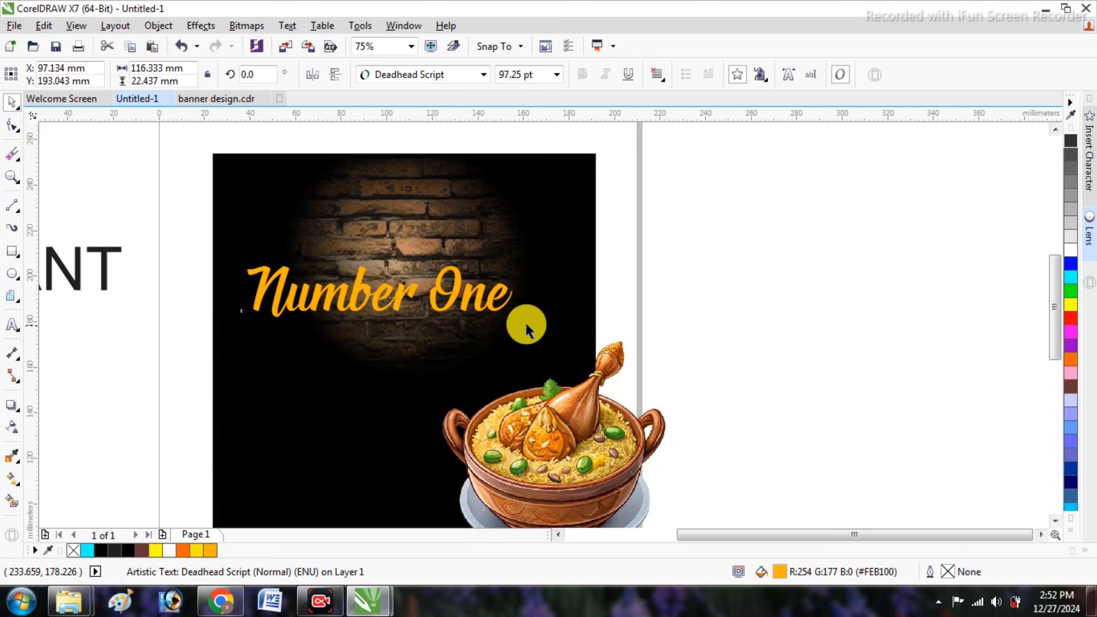
- Move the "RESTURANT" line onto the poster just under "Number One" and set its font to Ember Rough
left_click(176, 324)
left_click_drag(67, 281, 509, 336)
left_click(426, 76)
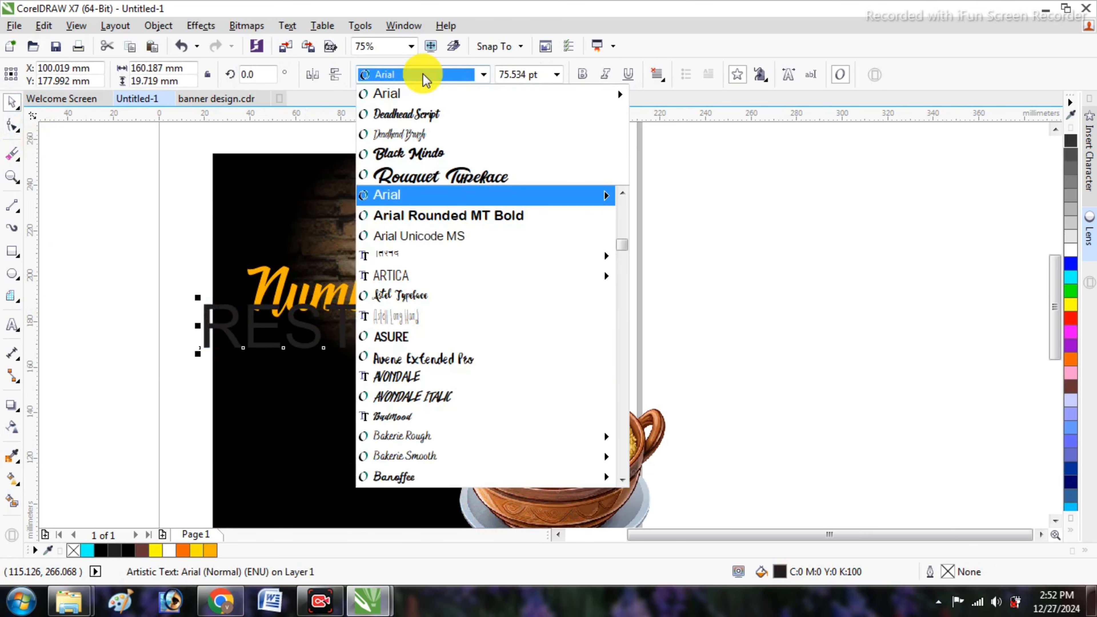
scroll(463, 357, "down", 5)
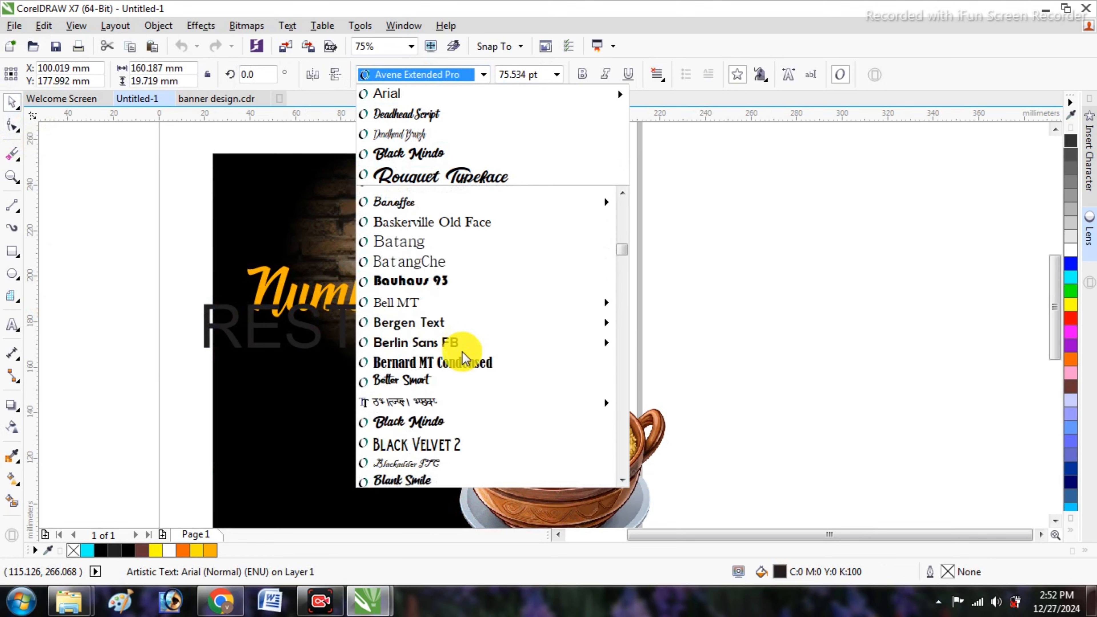
scroll(462, 357, "down", 3)
type("Ember Rough")
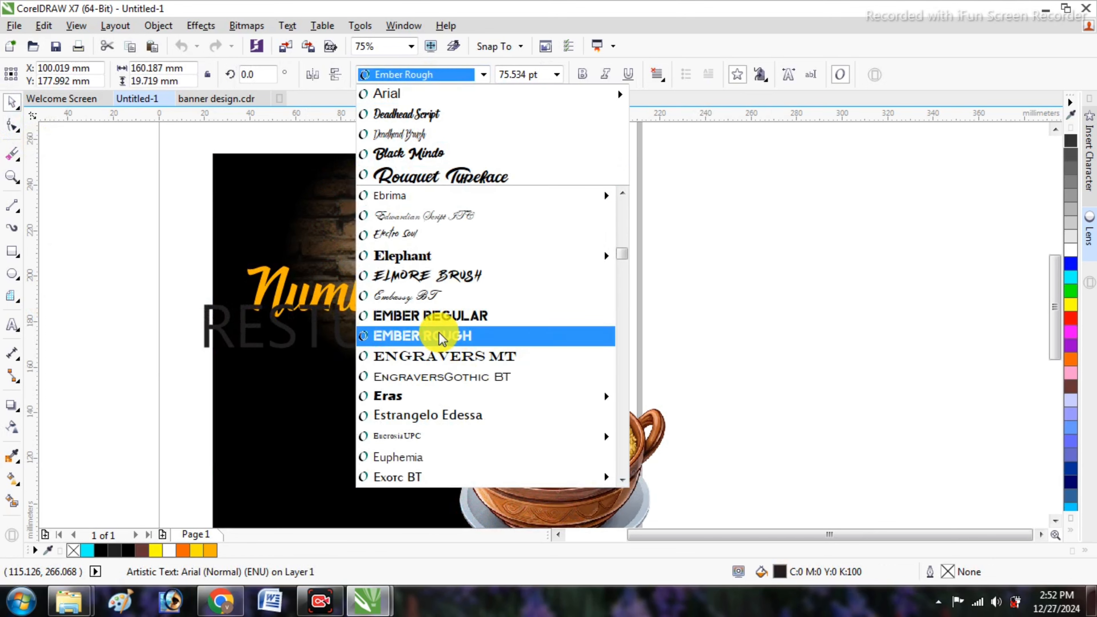
left_click(441, 337)
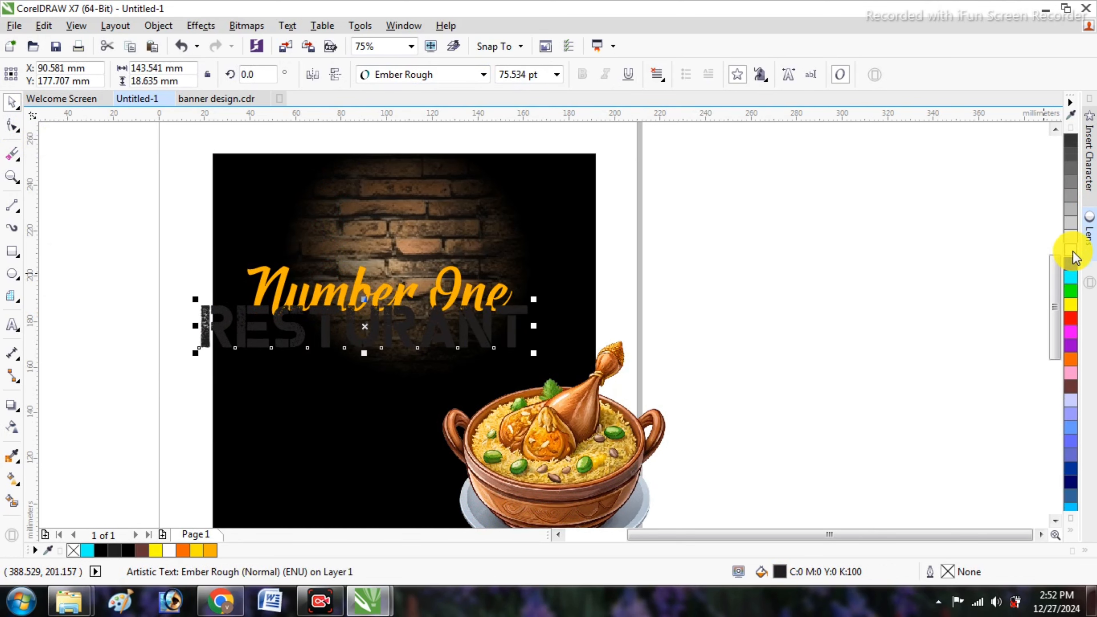
- Fill "RESTURANT" with white, move it down inside the black rectangle and narrow it to about 135 mm
left_click(1072, 250)
left_click(142, 299)
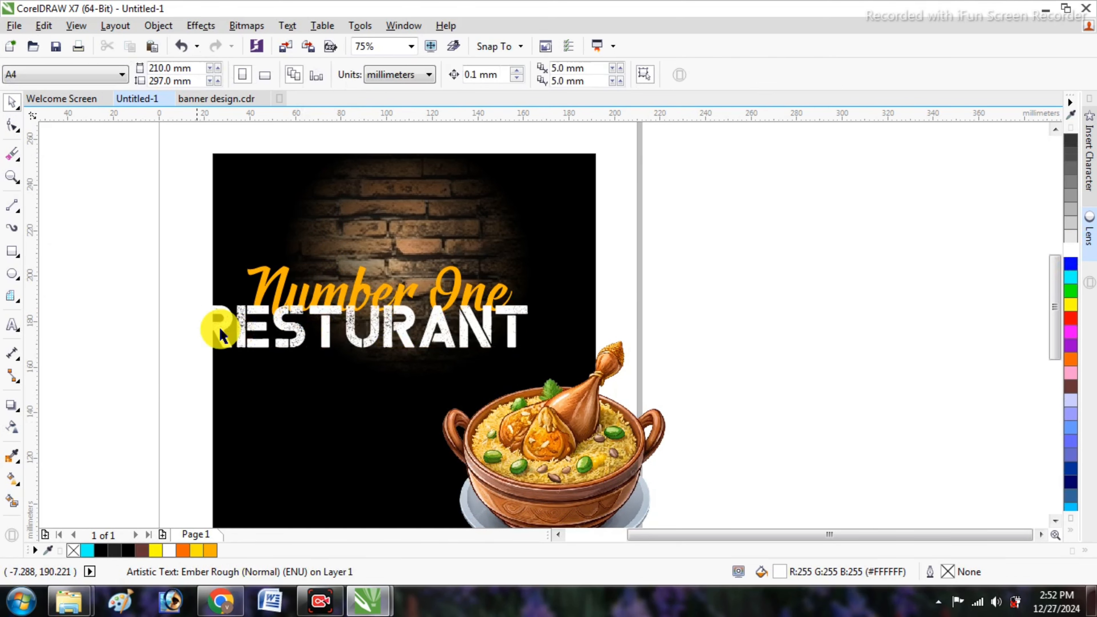
left_click(218, 326)
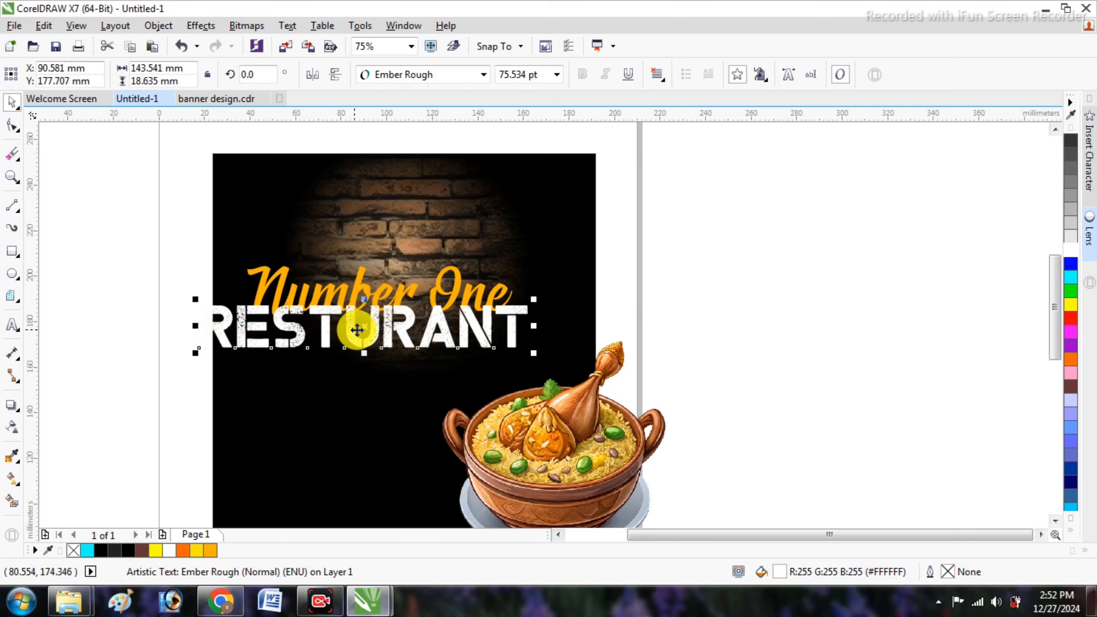
left_click_drag(363, 342, 381, 350)
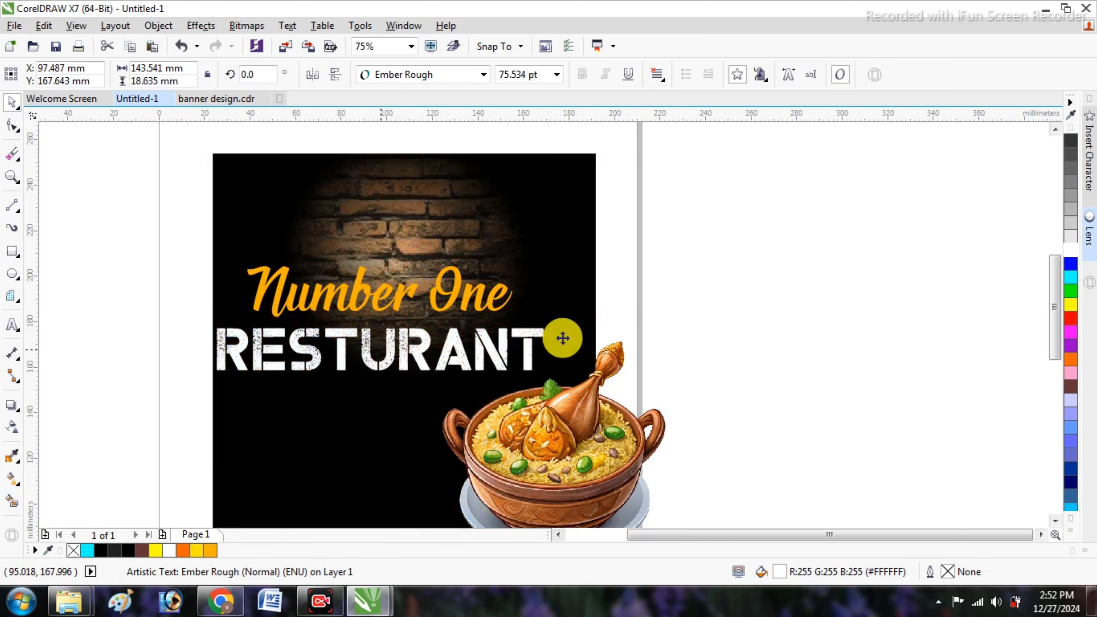
left_click_drag(543, 347, 534, 345)
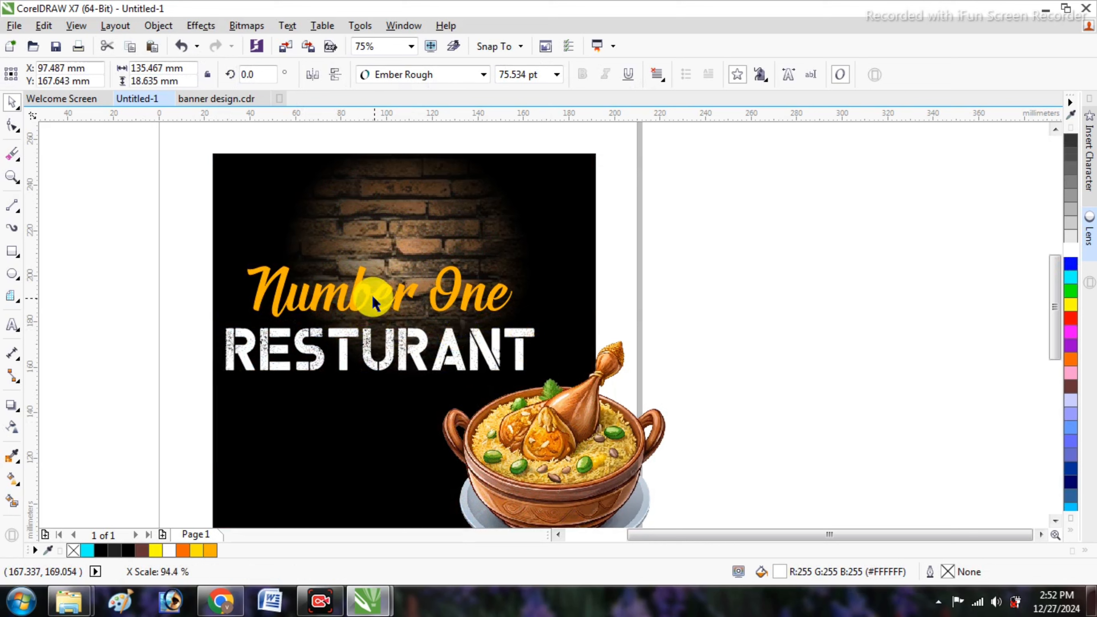
- Lower "Number One" until it touches "RESTURANT", and stretch "RESTURANT" to about 144 mm wide and 23 mm high
left_click_drag(371, 298, 370, 318)
left_click(383, 368)
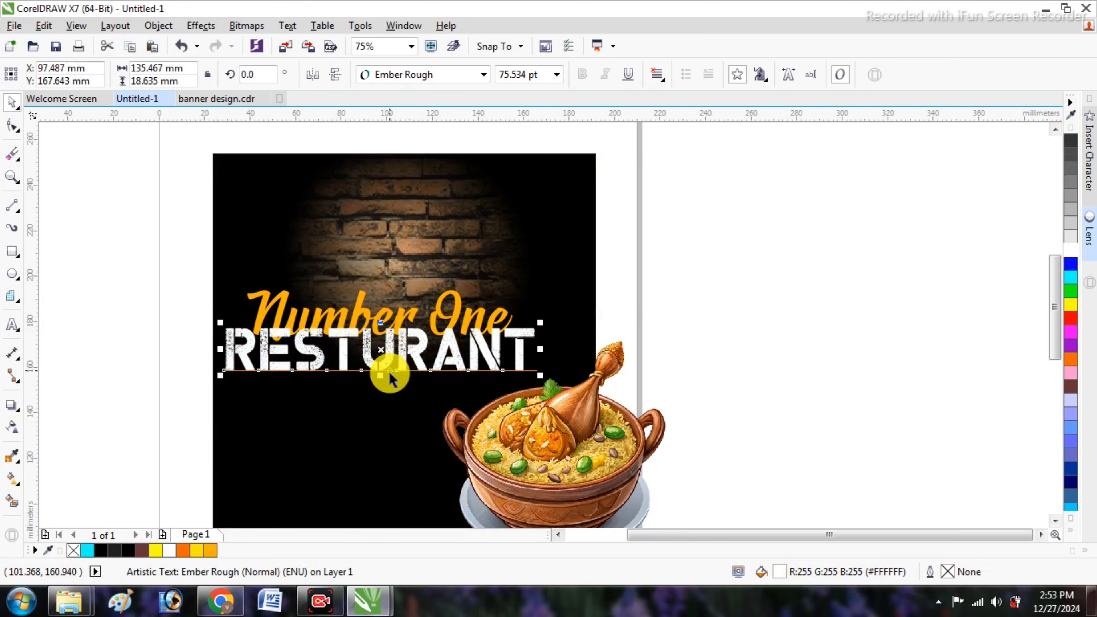
left_click_drag(379, 374, 380, 384)
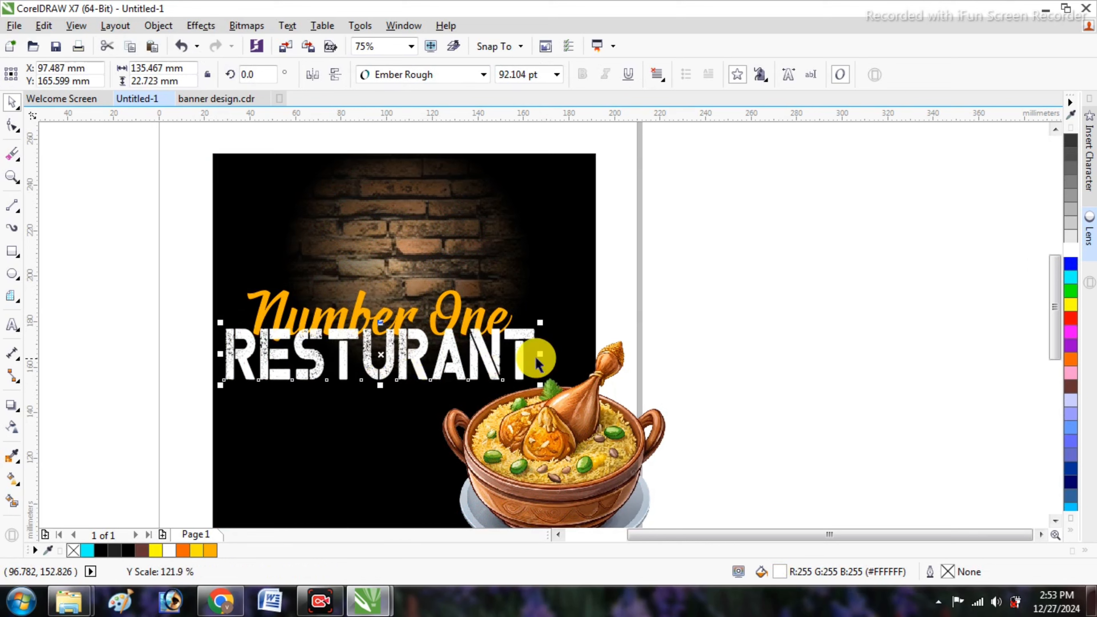
left_click_drag(540, 355, 555, 351)
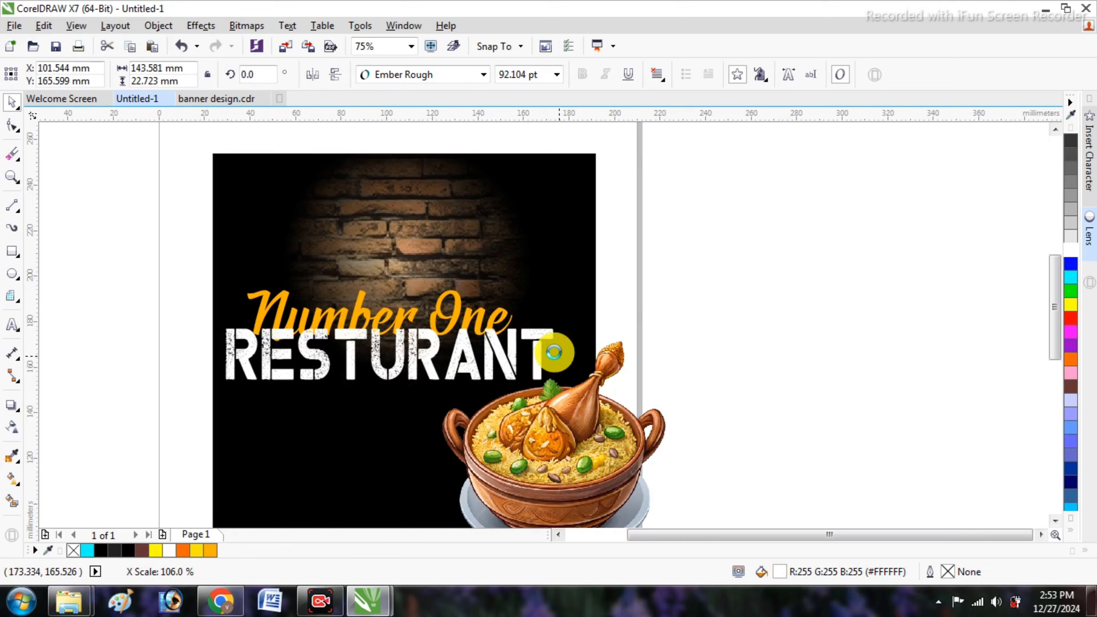
left_click(340, 296)
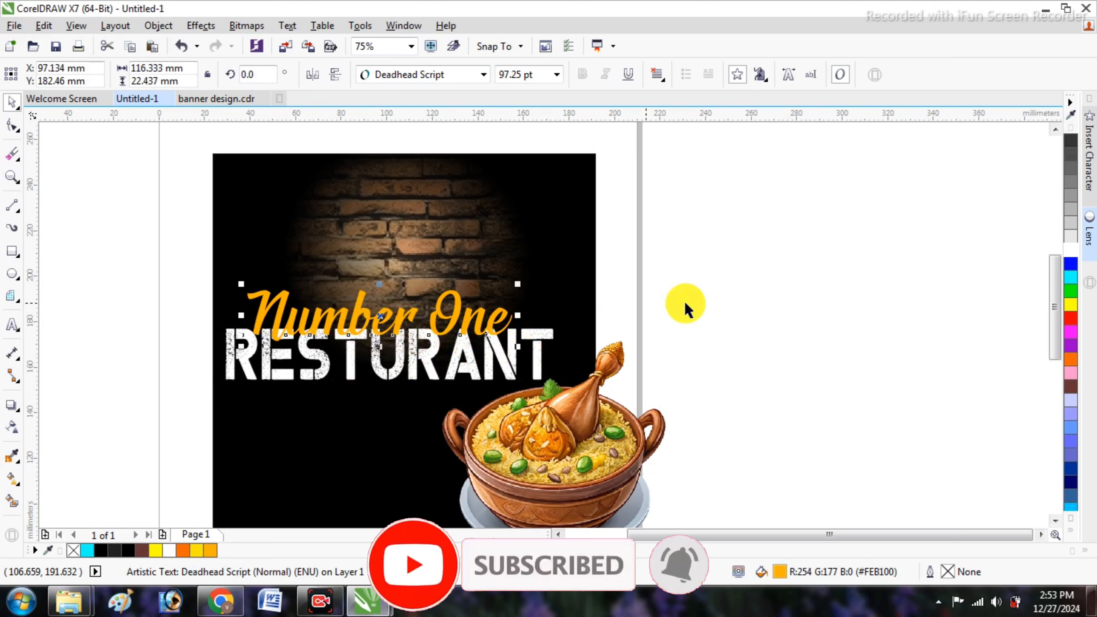
left_click(747, 294)
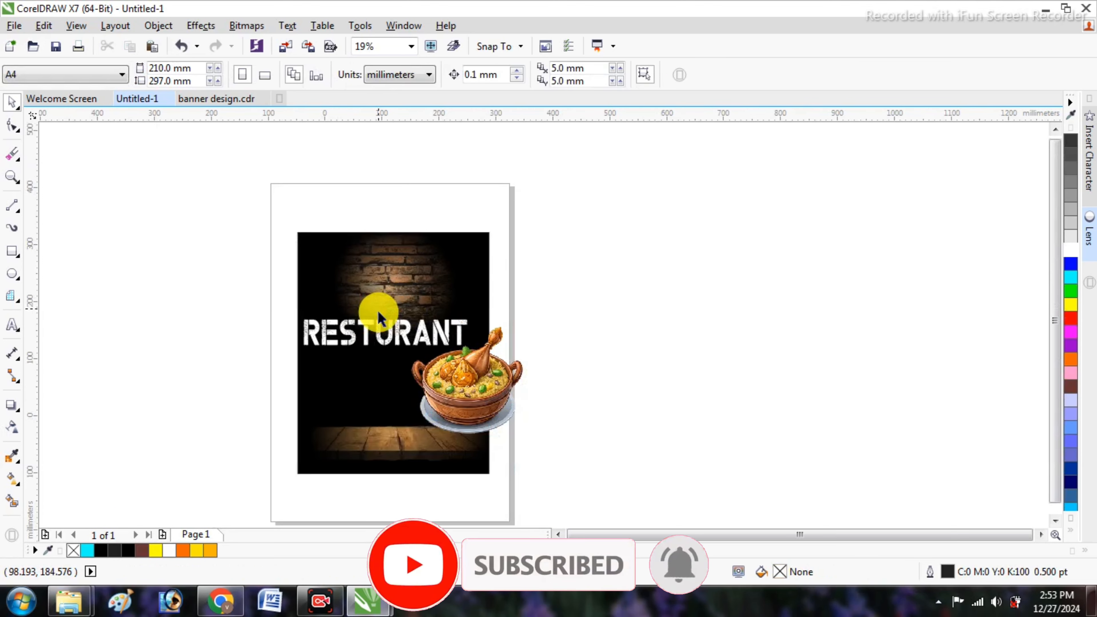
scroll(426, 346, "up", 4)
scroll(431, 298, "up", 2)
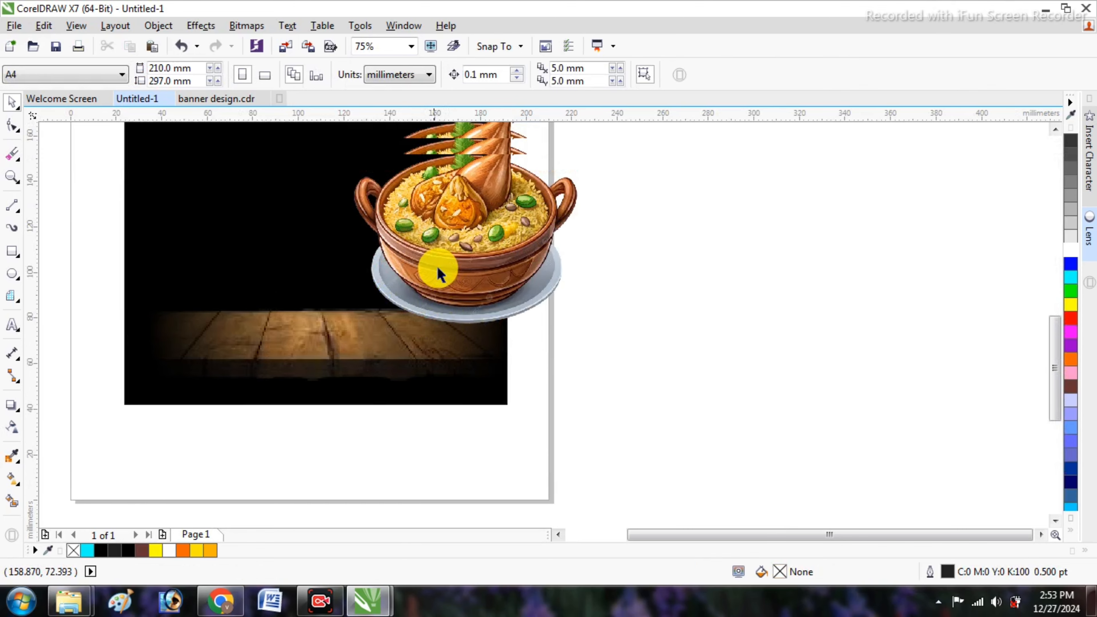
- Shrink the food pot image to about 92 mm, set it lower over the wooden table's edge, and mirror it horizontally
left_click(449, 264)
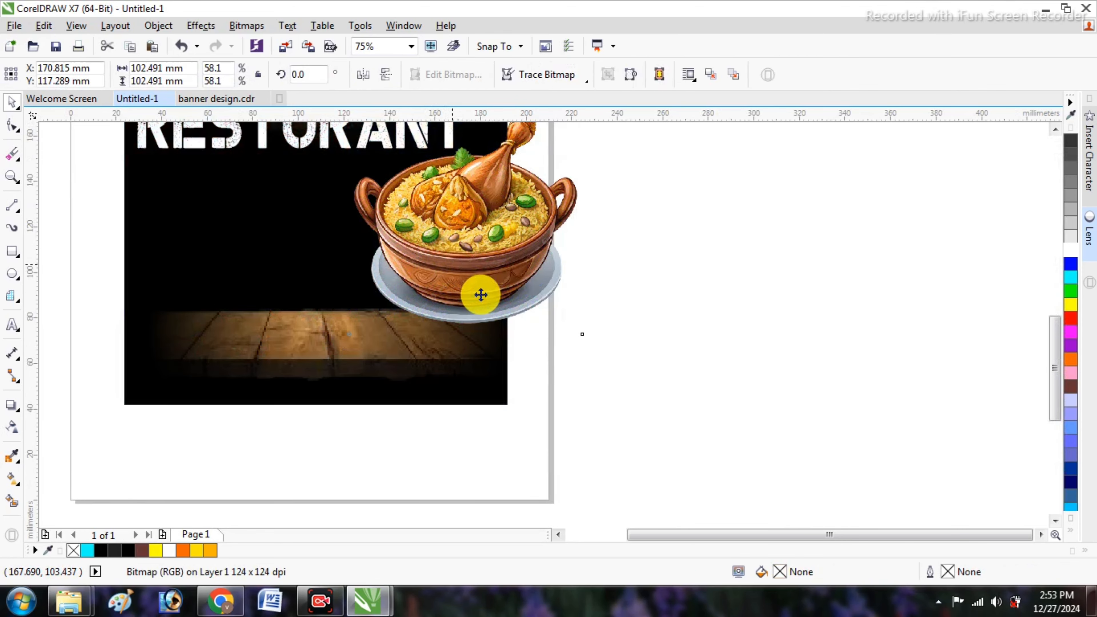
left_click_drag(569, 336, 570, 346)
mouse_move(467, 257)
left_mouse_down()
mouse_move(466, 275)
mouse_move(465, 228)
mouse_move(455, 265)
left_mouse_up()
scroll(462, 242, "up", 3)
scroll(480, 263, "down", 3)
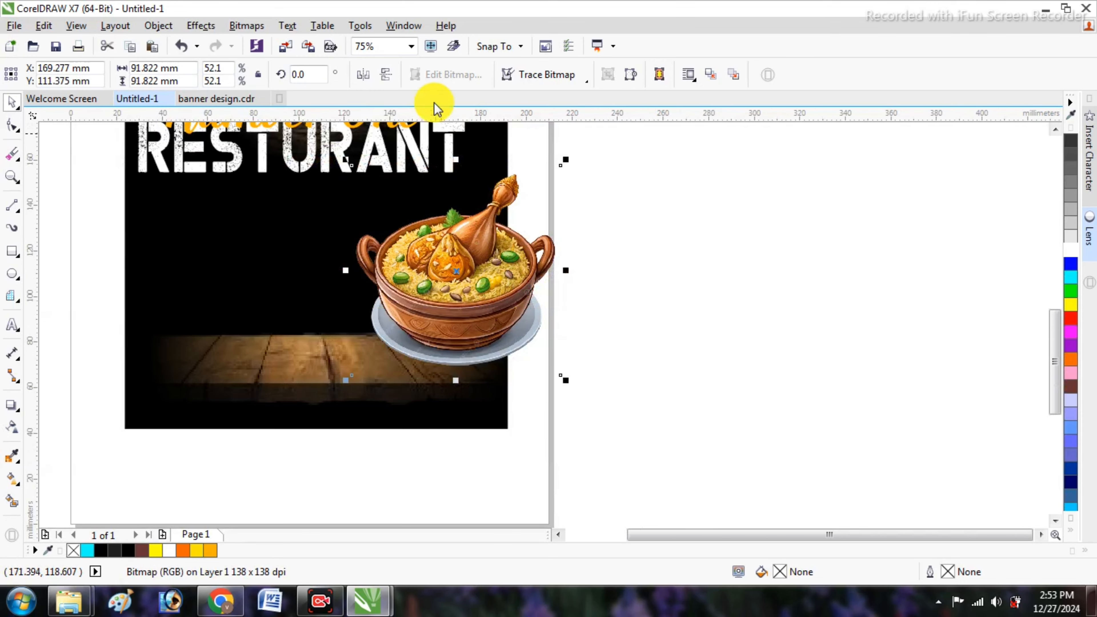
left_click(363, 78)
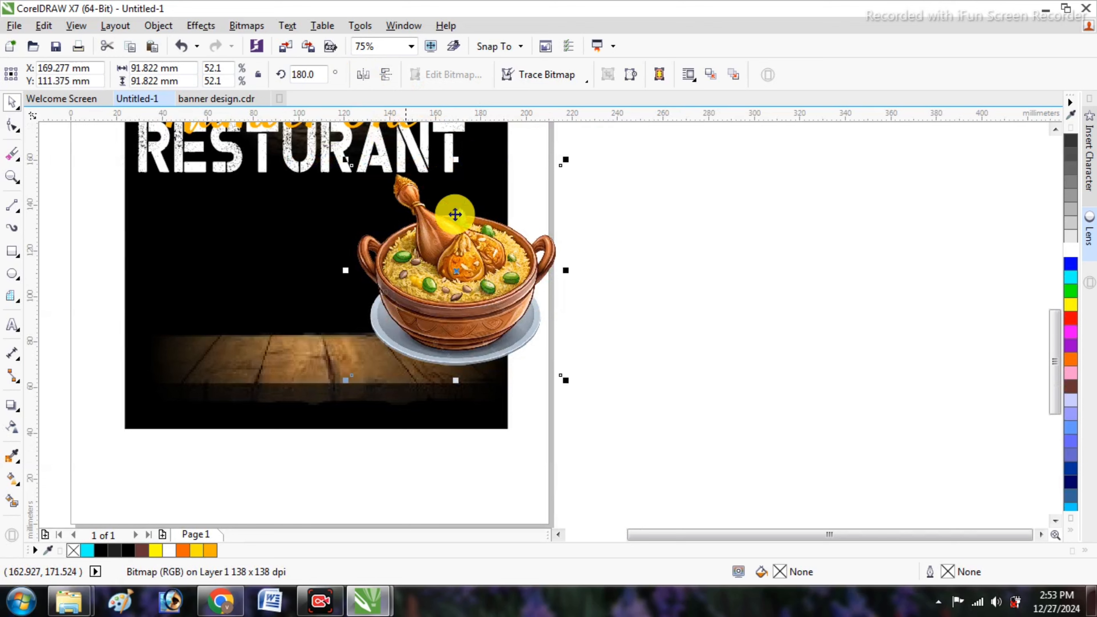
- PowerClip the food pot inside the black poster rectangle so its overhanging part is cropped
right_click(506, 273)
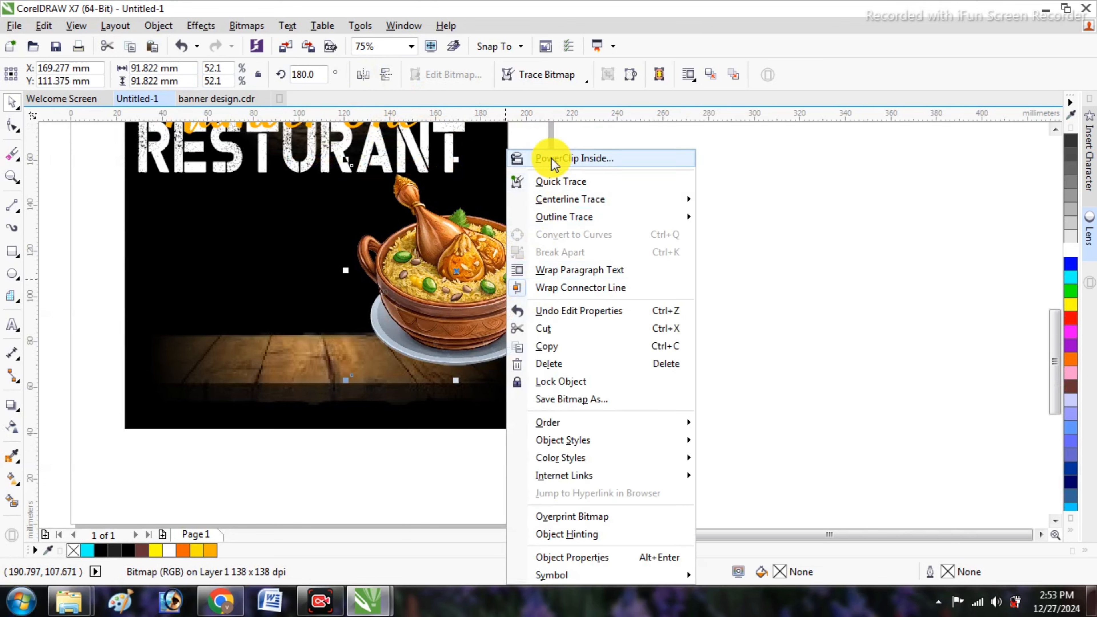
left_click(562, 159)
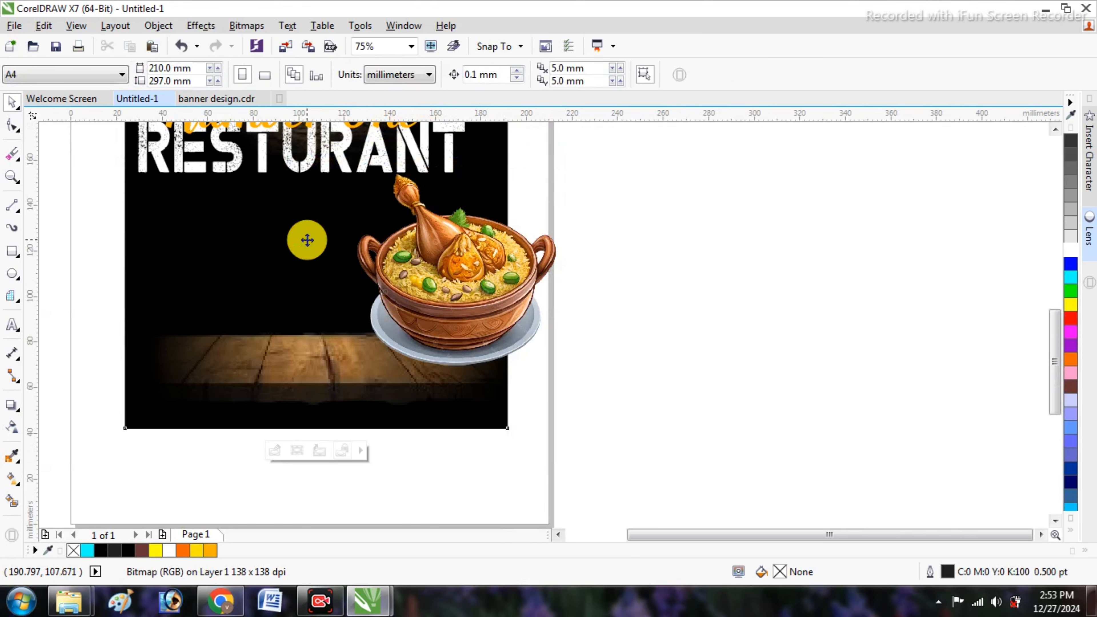
left_click(307, 239)
left_click(575, 280)
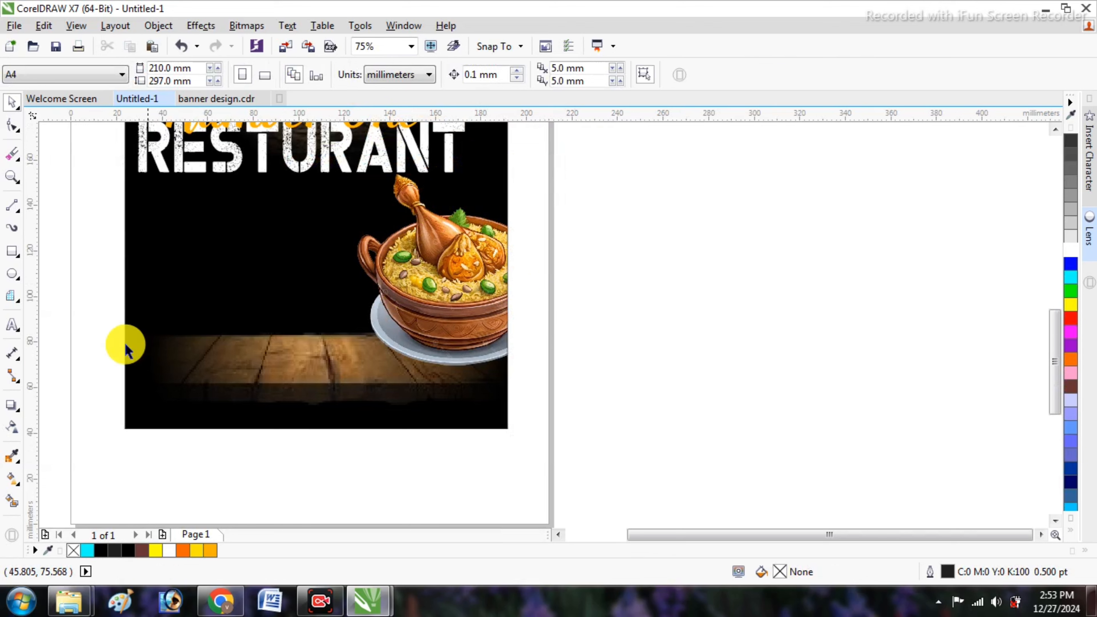
- Draw an ellipse about 41 mm wide and 13 mm high over the plate's lower edge and fill it with black
left_click(14, 274)
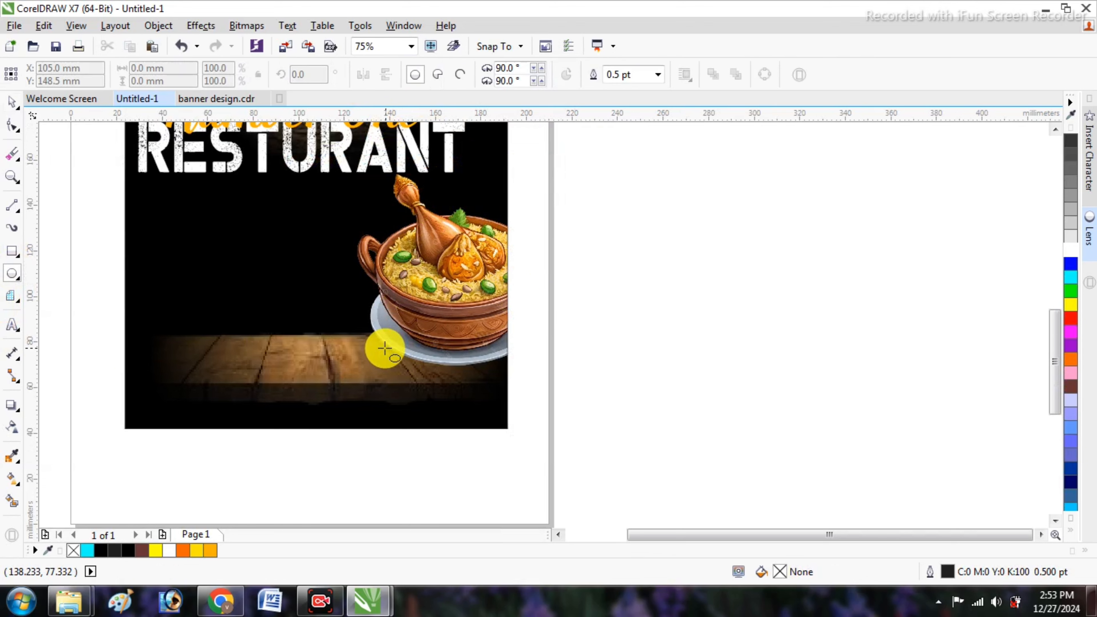
left_click_drag(384, 348, 475, 379)
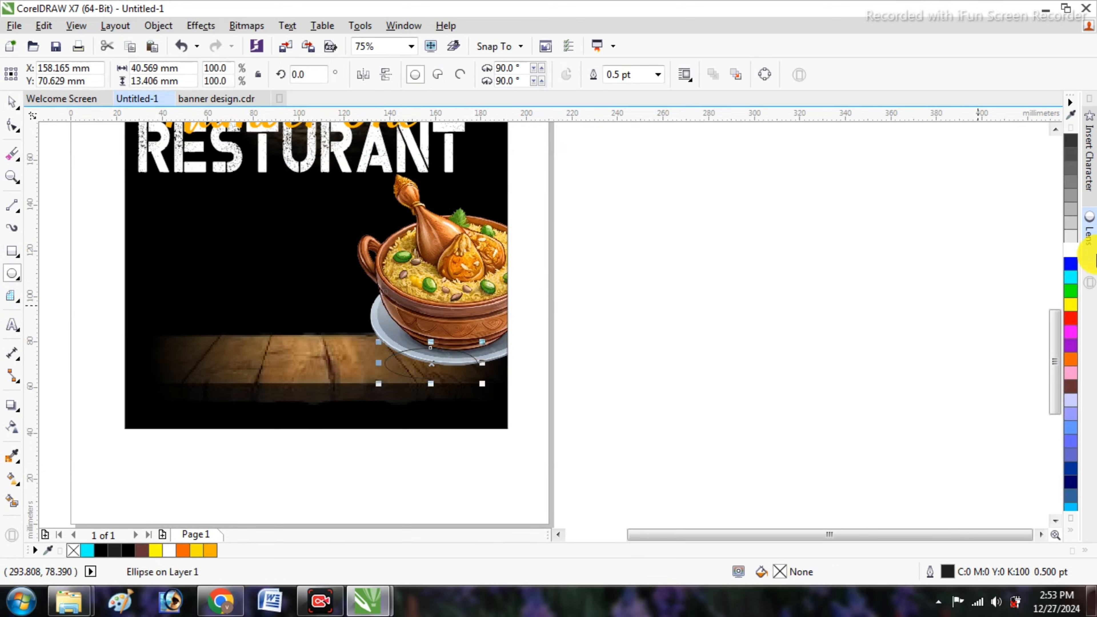
left_click(100, 551)
- Apply a fountain transparency to the black ellipse and change its type from linear to elliptical
left_click(12, 427)
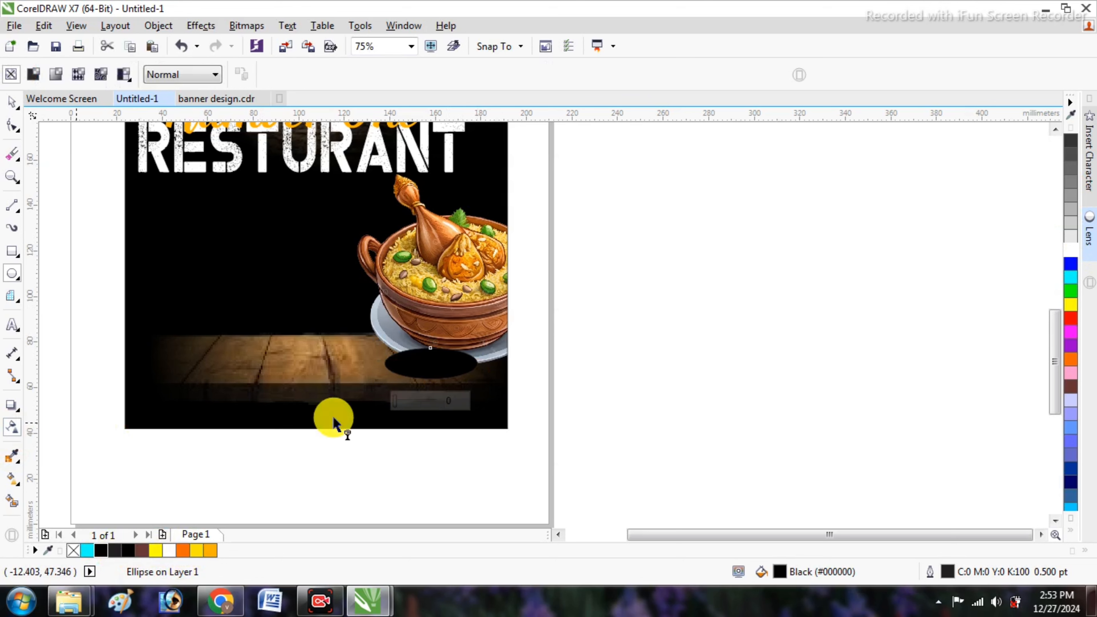
left_click_drag(426, 367, 473, 361)
scroll(436, 363, "up", 2)
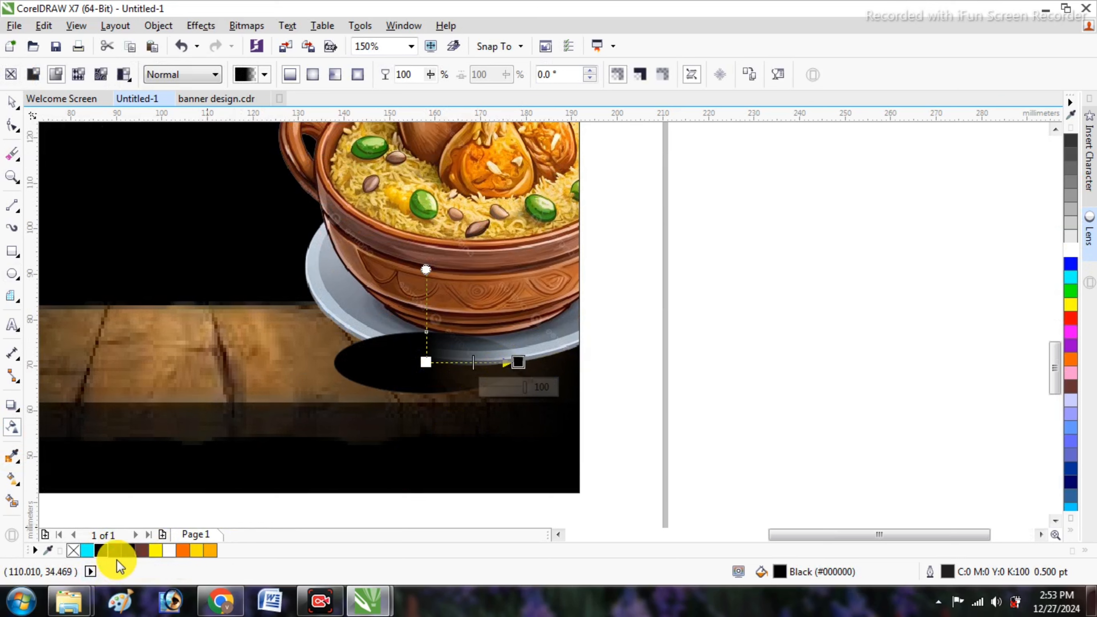
left_click(168, 551)
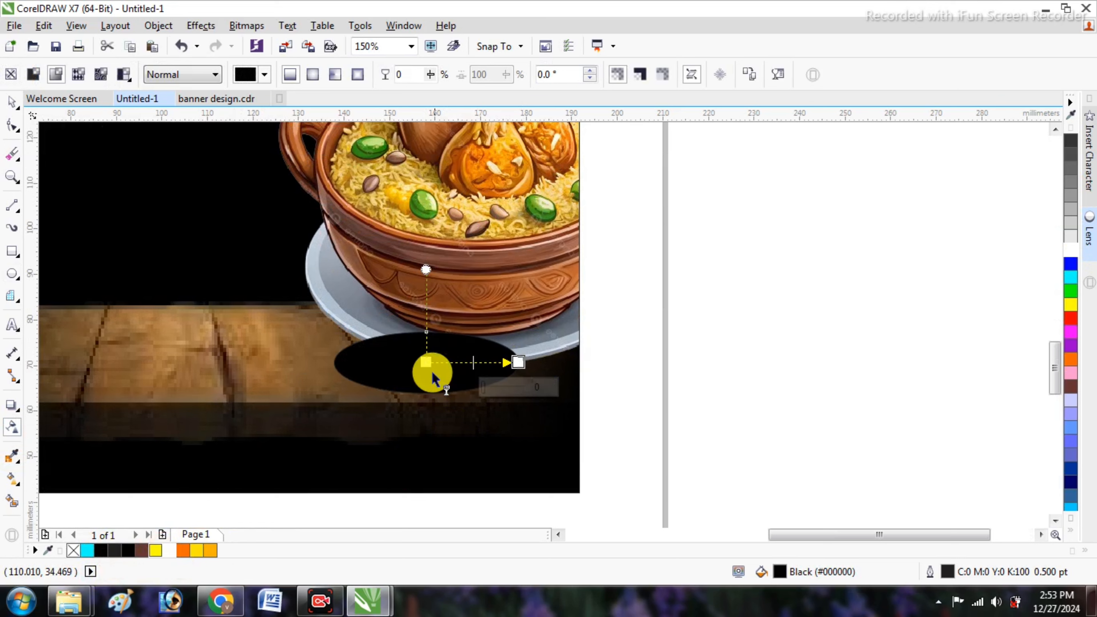
left_click(427, 363)
left_click(107, 547)
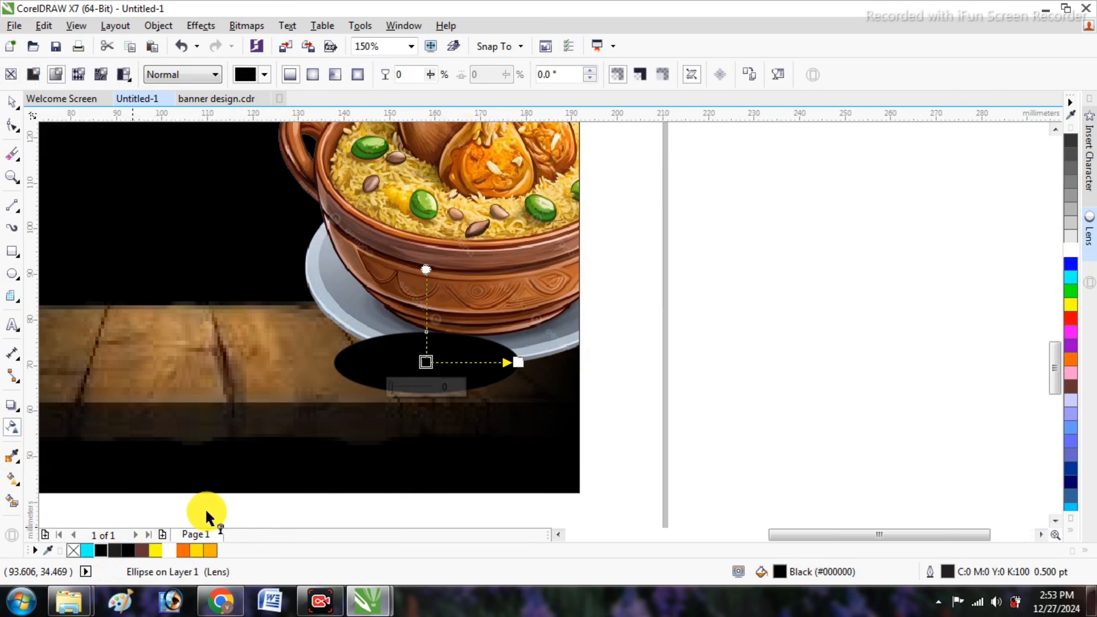
left_click(318, 82)
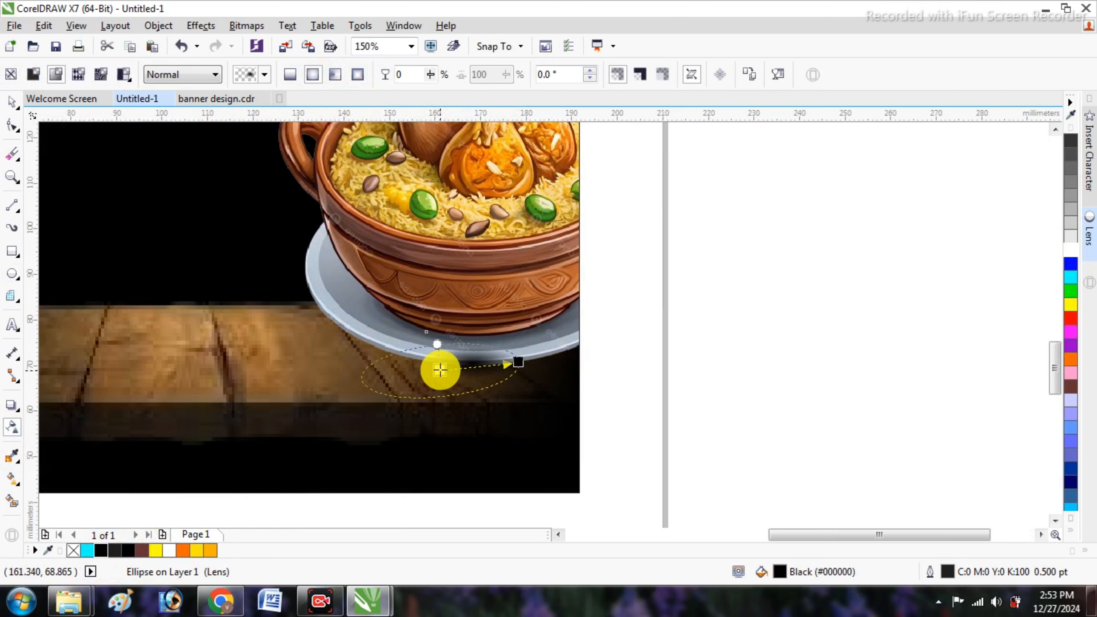
- Reshape the ellipse's transparency into a soft shadow, keeping its centre opaque, pulling in the transparent end and shifting the midpoint outward
left_click(439, 361)
scroll(440, 360, "up", 2)
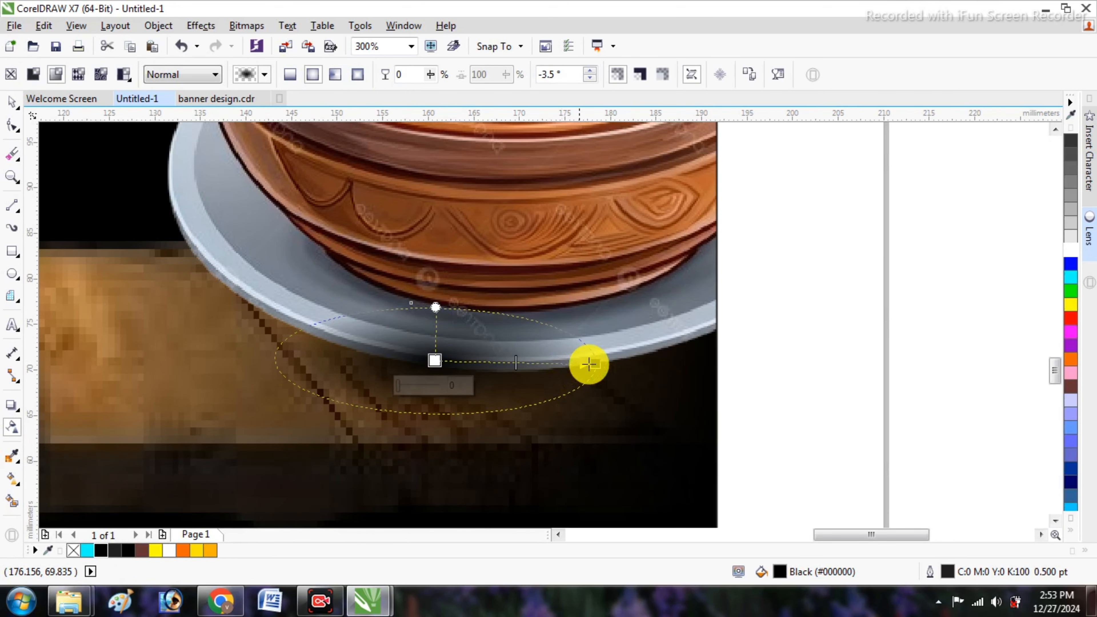
left_click_drag(605, 366, 577, 362)
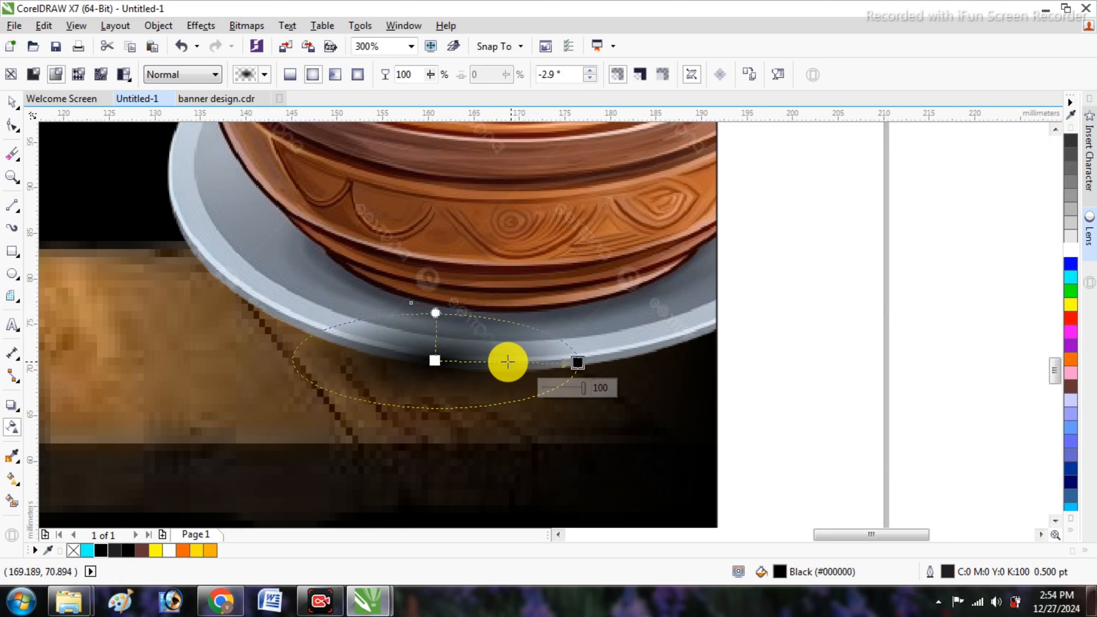
mouse_move(508, 362)
left_mouse_down()
mouse_move(541, 365)
mouse_move(526, 365)
left_mouse_up()
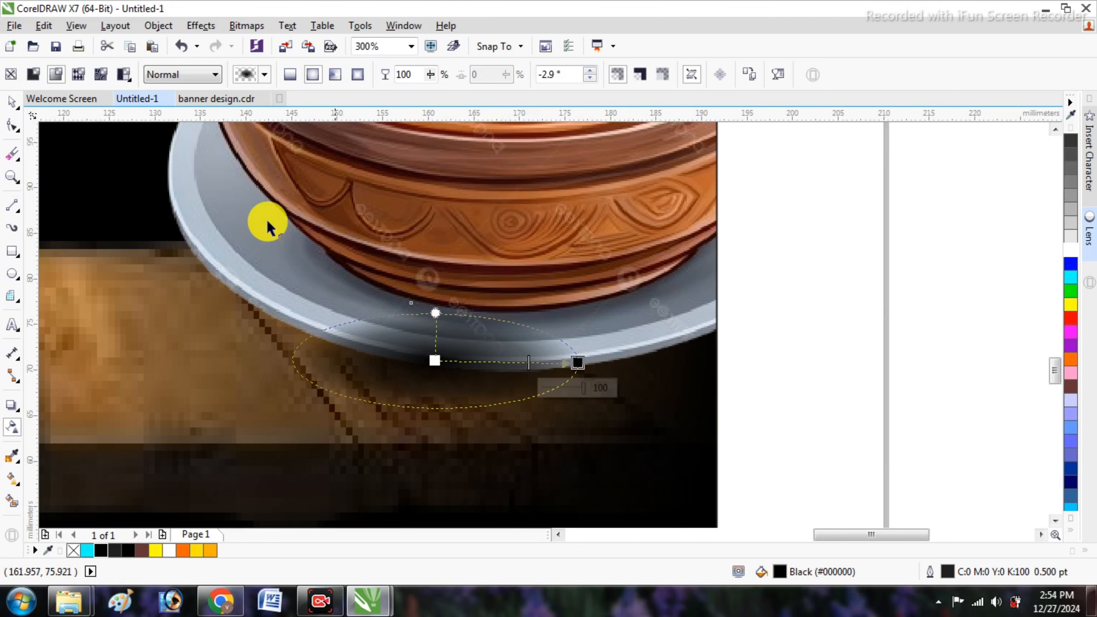
- Lower the shadow ellipse slightly beneath the plate and PowerClip it inside the black poster rectangle
left_click(15, 106)
scroll(522, 410, "down", 2)
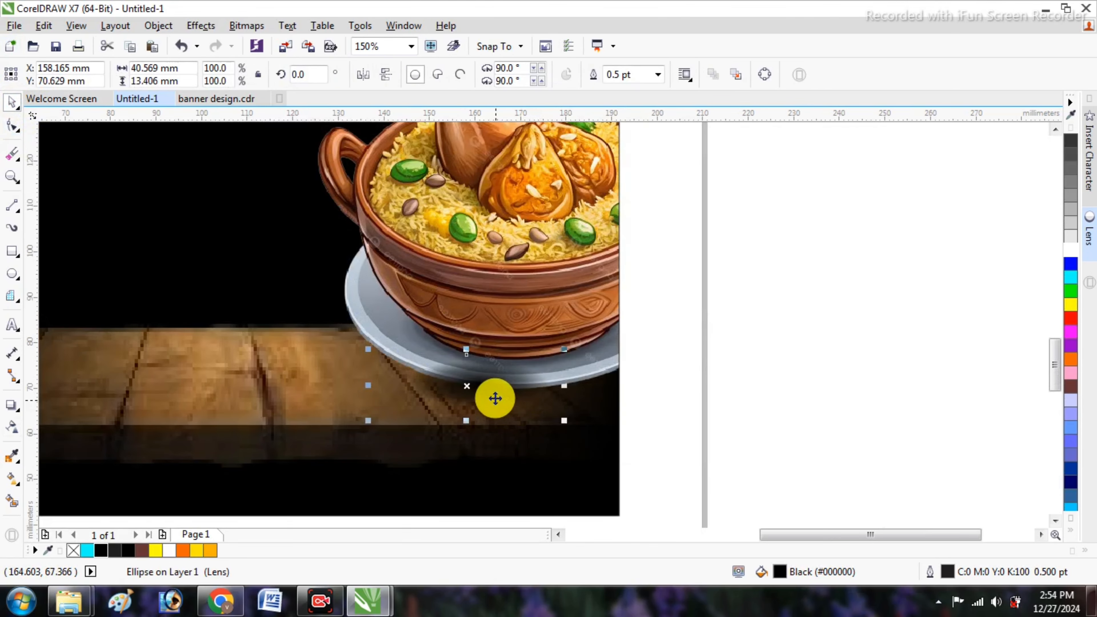
left_click_drag(494, 397, 494, 404)
right_click(494, 404)
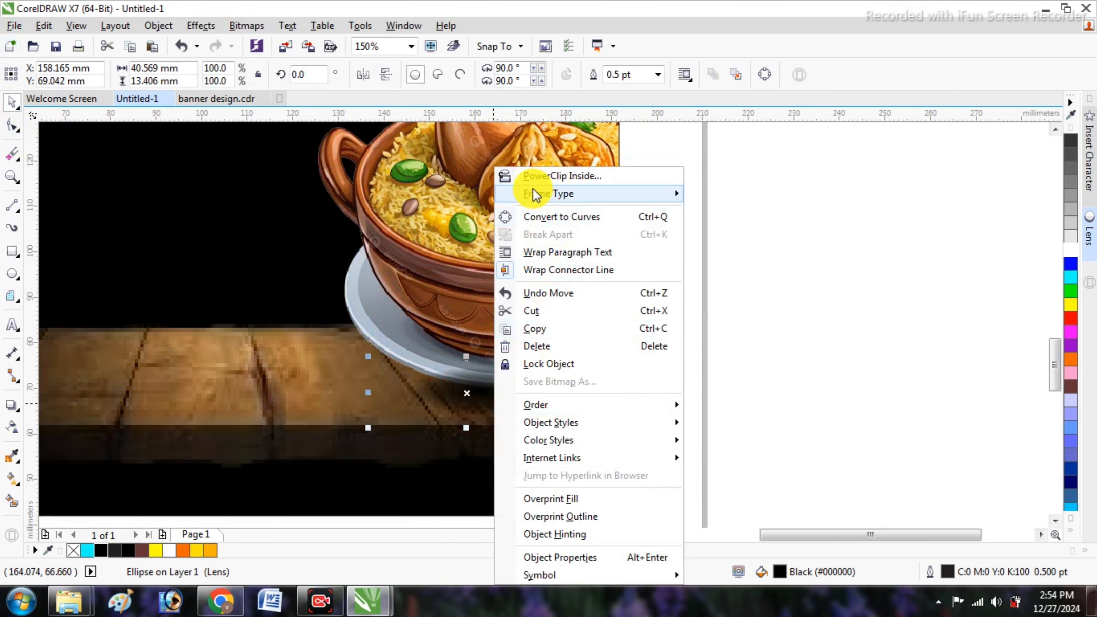
left_click(515, 176)
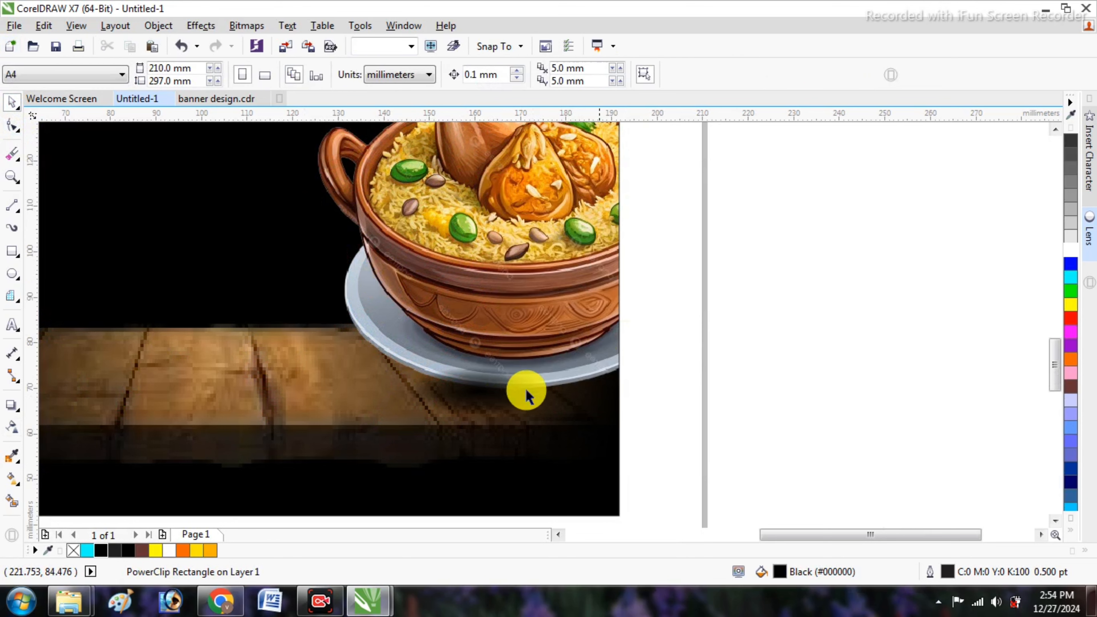
left_click(483, 395)
scroll(486, 398, "down", 2)
left_click(494, 331)
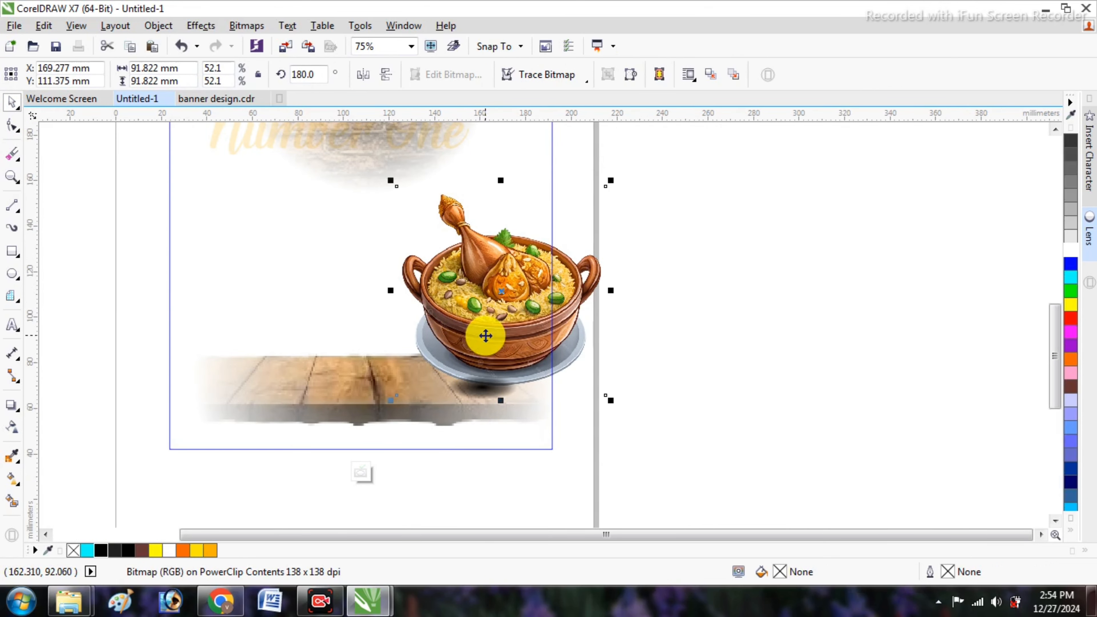
left_click(699, 353)
left_click(607, 357)
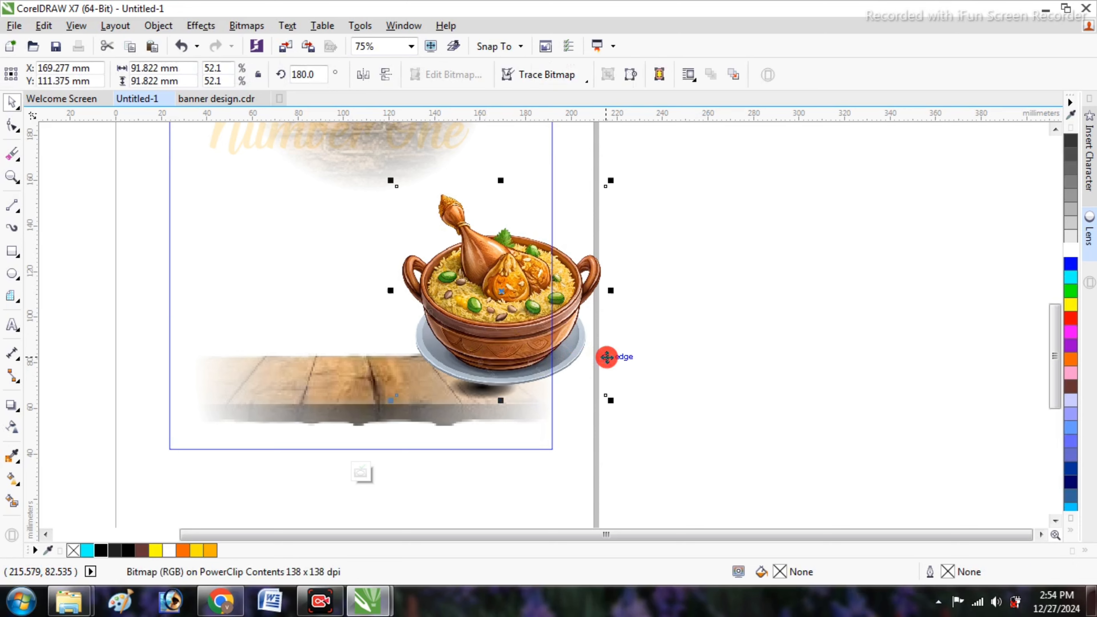
left_click(667, 357, "ctrl")
left_click(667, 356)
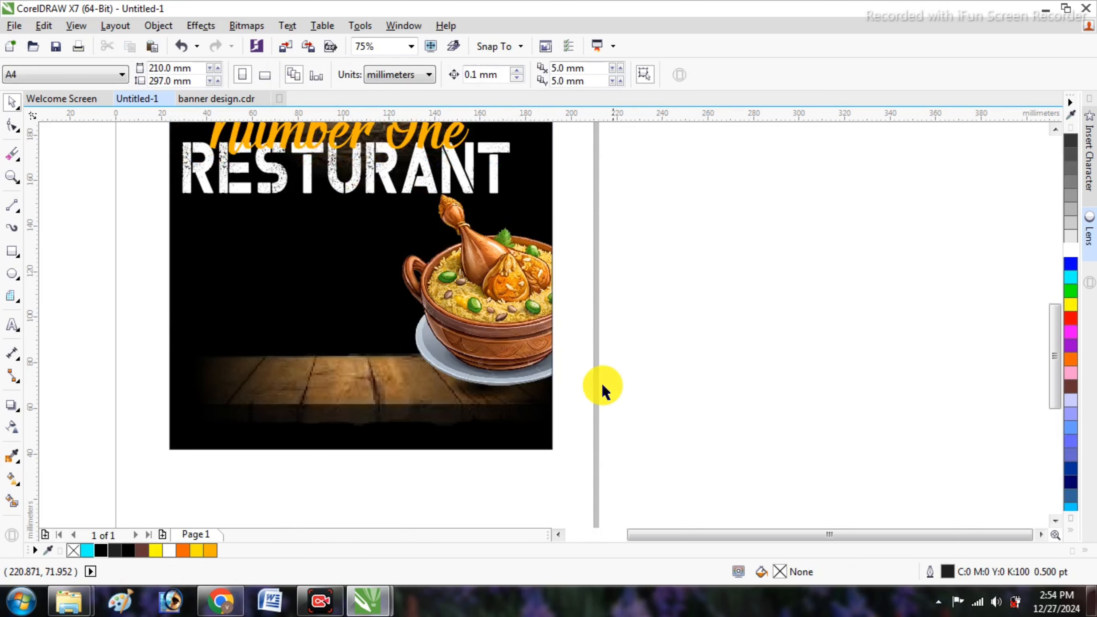
- Open the poster's PowerClip contents and enlarge the shadow ellipse under the plate to about 50 mm wide and 17 mm high
left_click(484, 393)
double_click(483, 393)
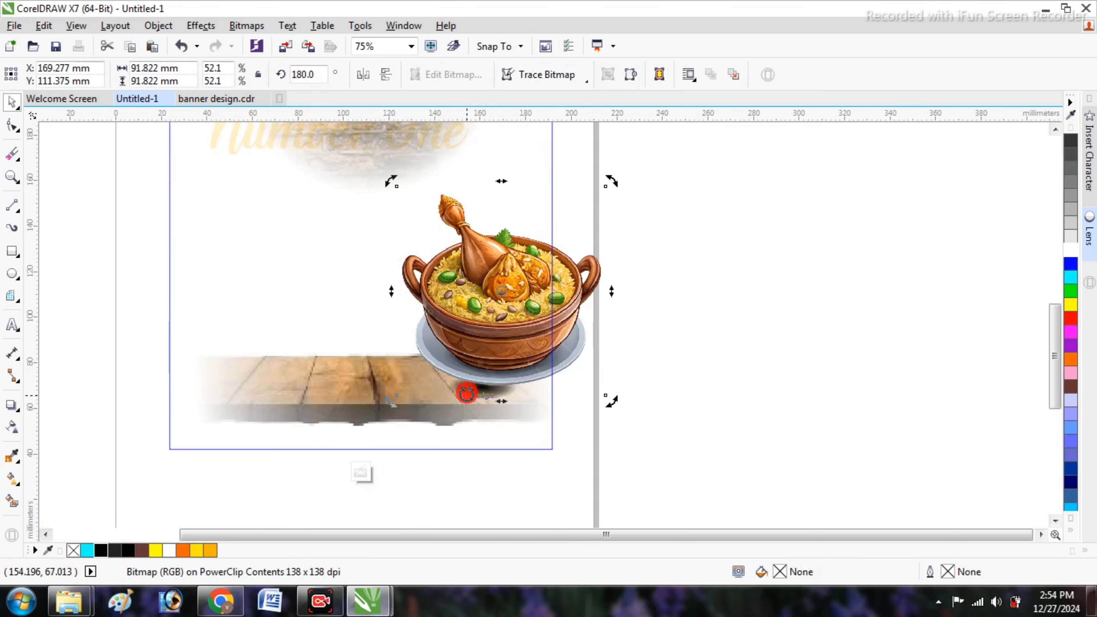
left_click(466, 393)
scroll(483, 397, "up", 1)
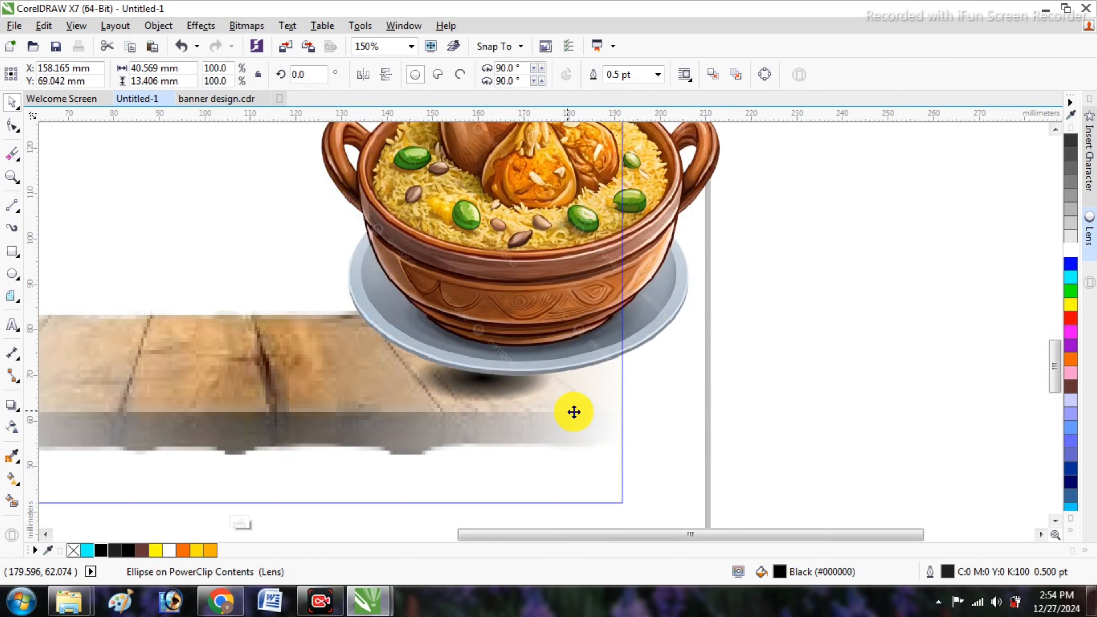
left_click(606, 420, "shift")
left_click(511, 394)
left_click(490, 387)
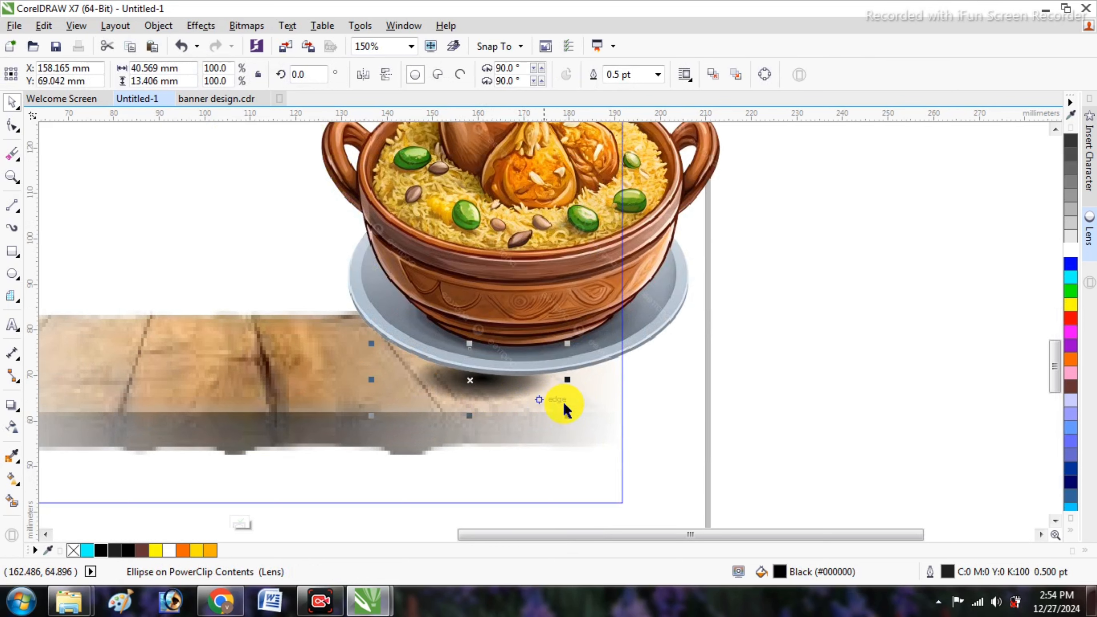
left_click_drag(567, 415, 605, 431)
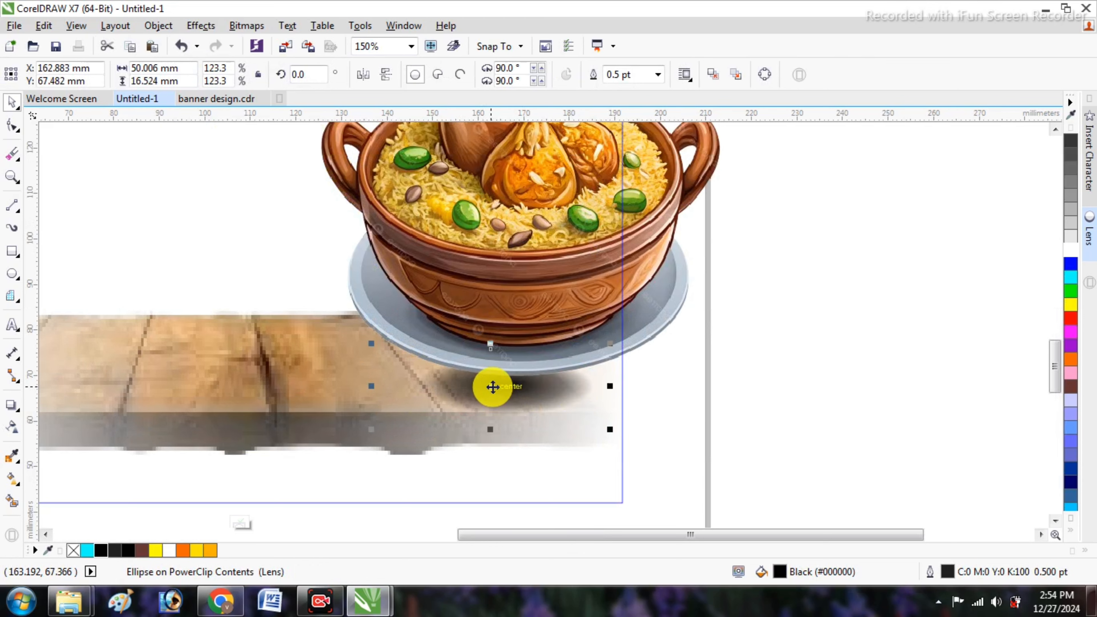
- Enlarge the shadow ellipse further, shift it up and back beneath the plate, and finish editing the PowerClip contents
left_click_drag(492, 388, 469, 373)
left_click_drag(593, 423, 656, 449)
left_click_drag(536, 409, 515, 403)
left_click(745, 414, "ctrl")
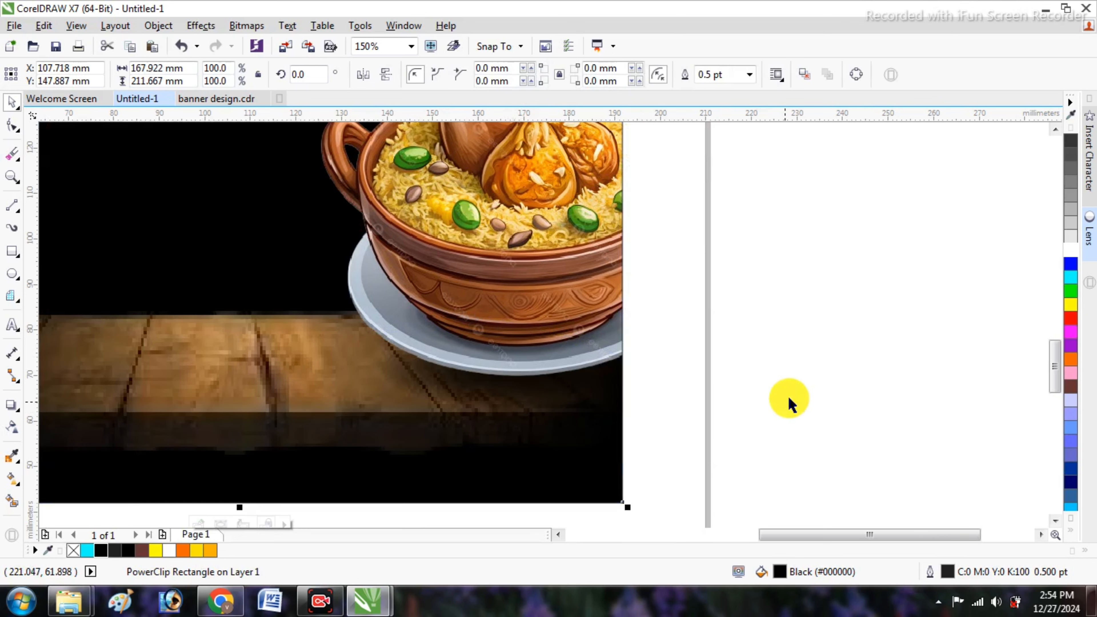
left_click(792, 399)
- Draw a rectangle about 66 mm wide and 21 mm high below "RESTURANT" and fill it with orange #FEB100
scroll(662, 413, "down", 1)
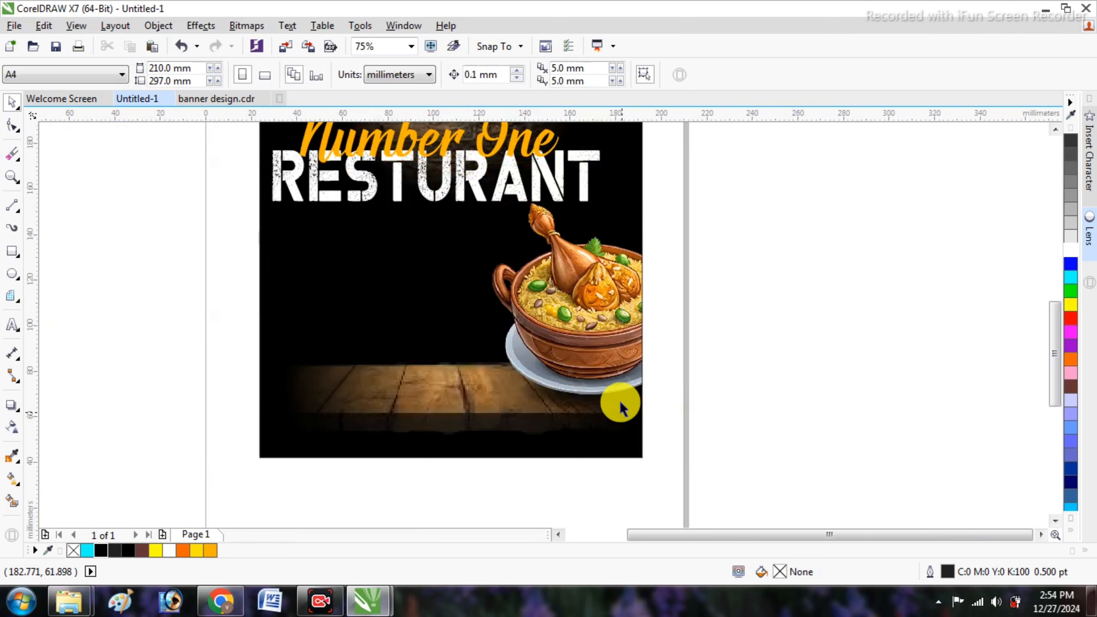
scroll(621, 406, "down", 1)
scroll(579, 332, "up", 1)
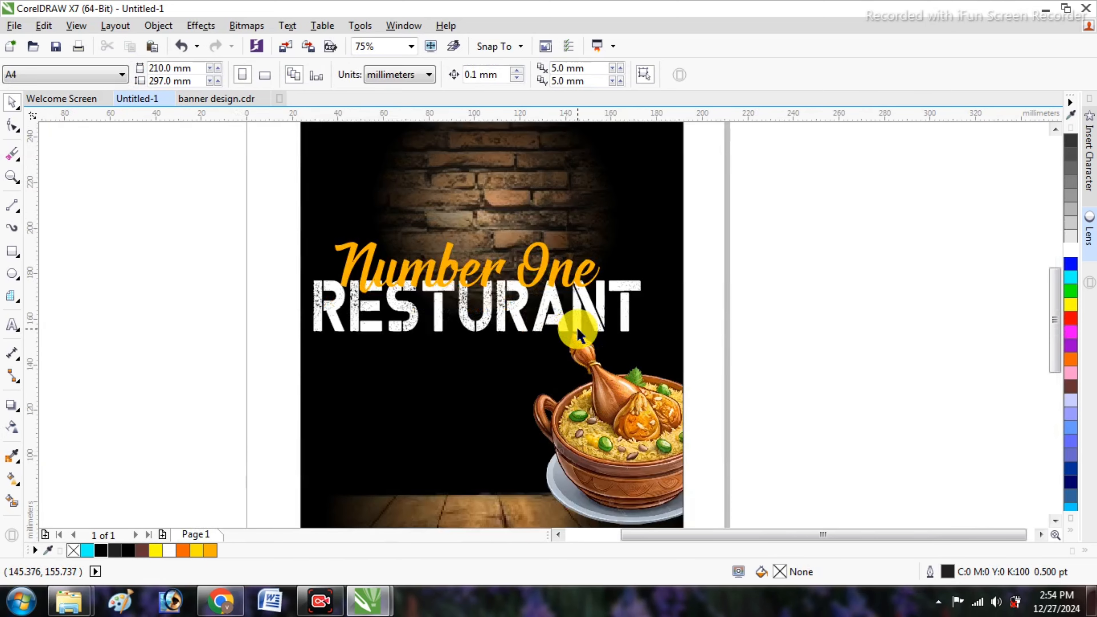
scroll(476, 342, "down", 1)
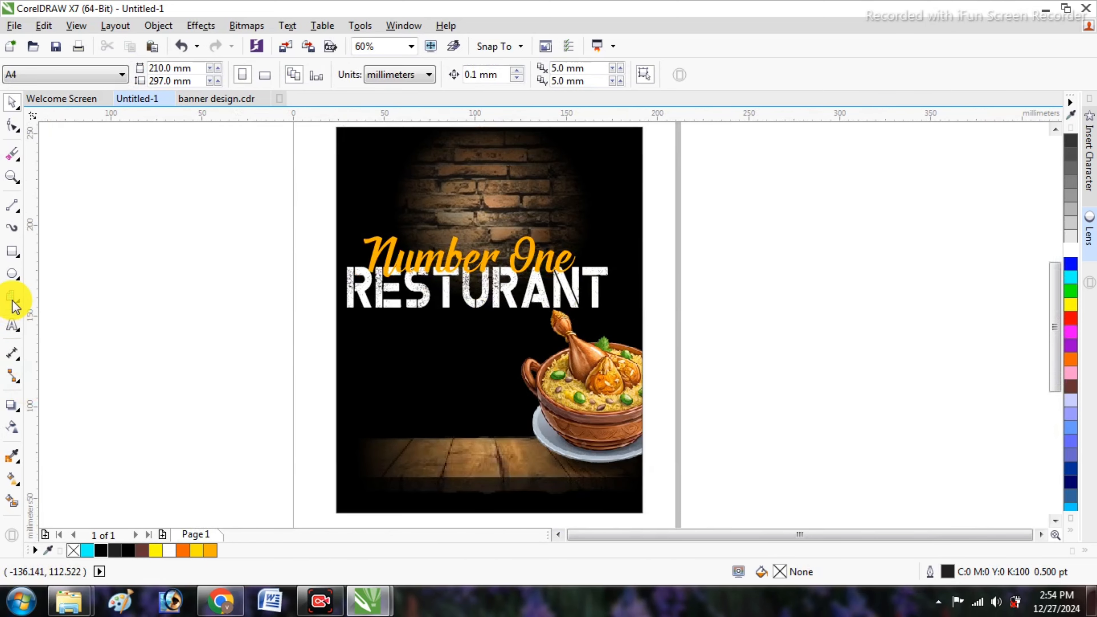
left_click(11, 252)
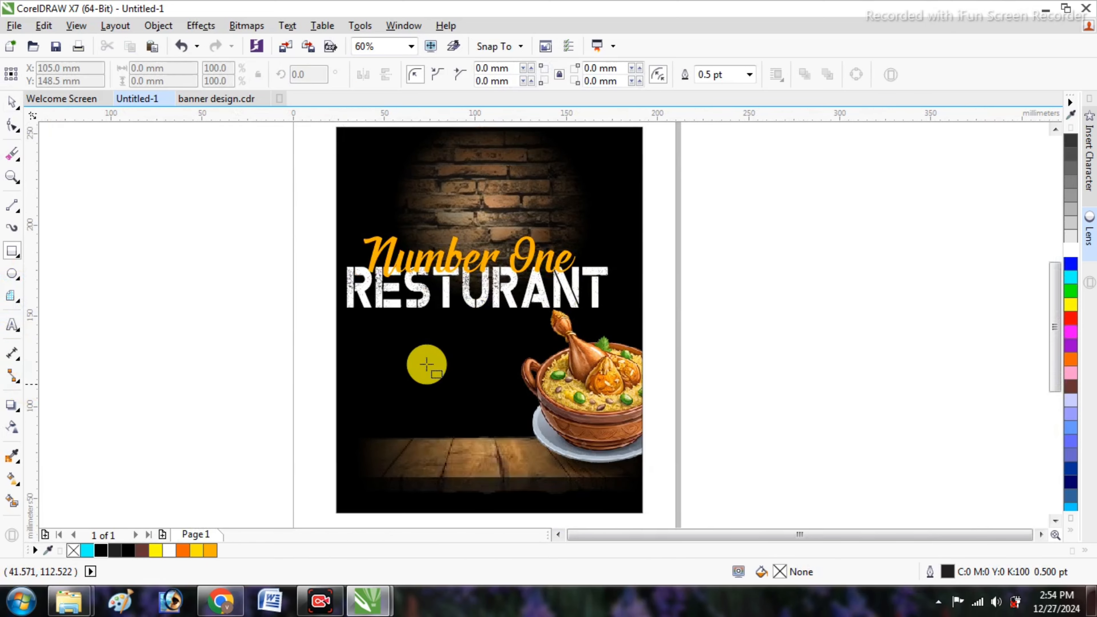
scroll(507, 357, "up", 2)
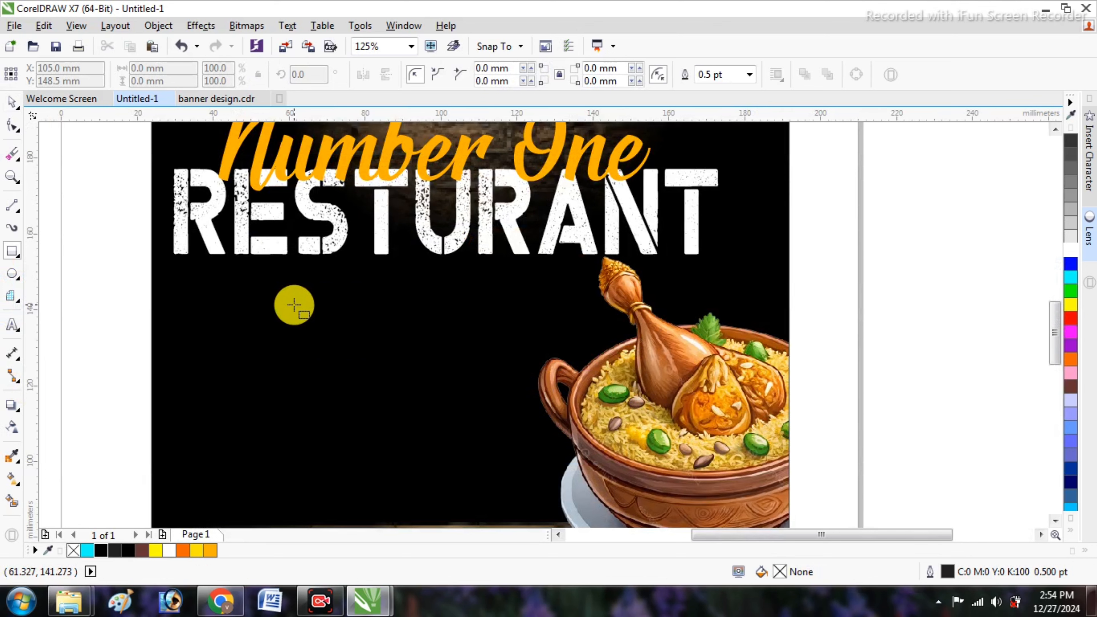
left_click_drag(261, 299, 510, 380)
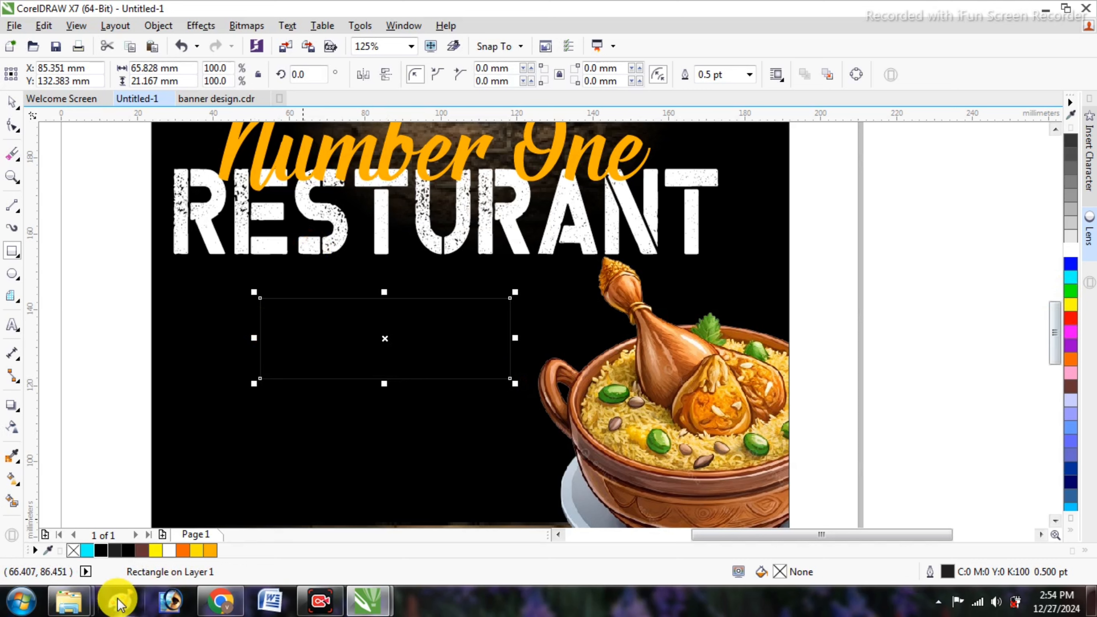
left_click(214, 548)
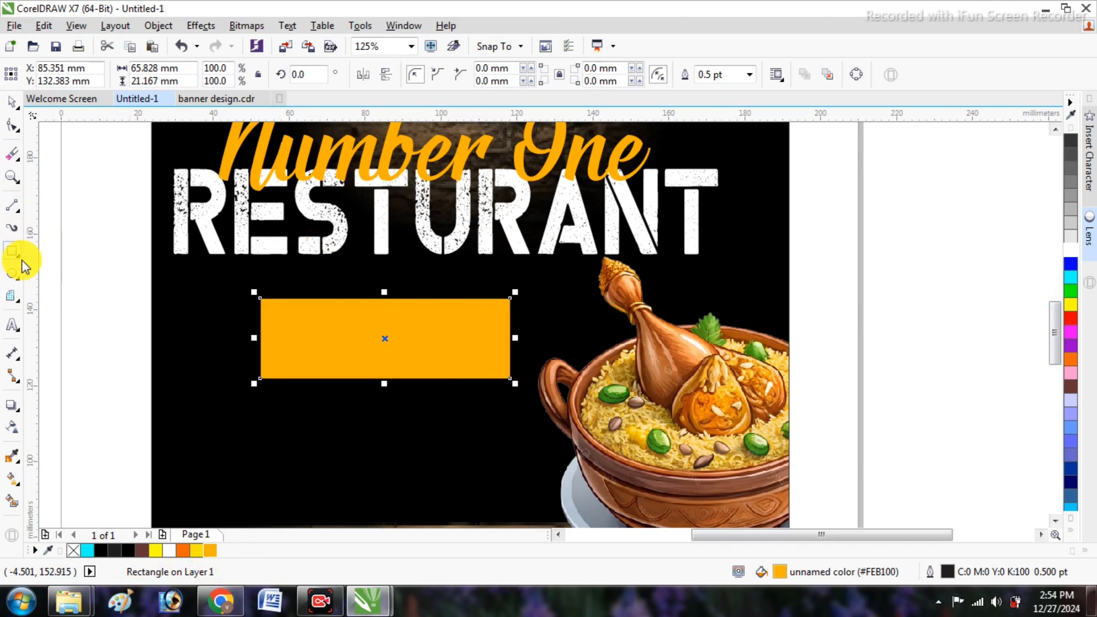
- Convert the orange rectangle to a 300 dpi CMYK bitmap with anti-aliasing and a transparent background
left_click(247, 26)
left_click(263, 40)
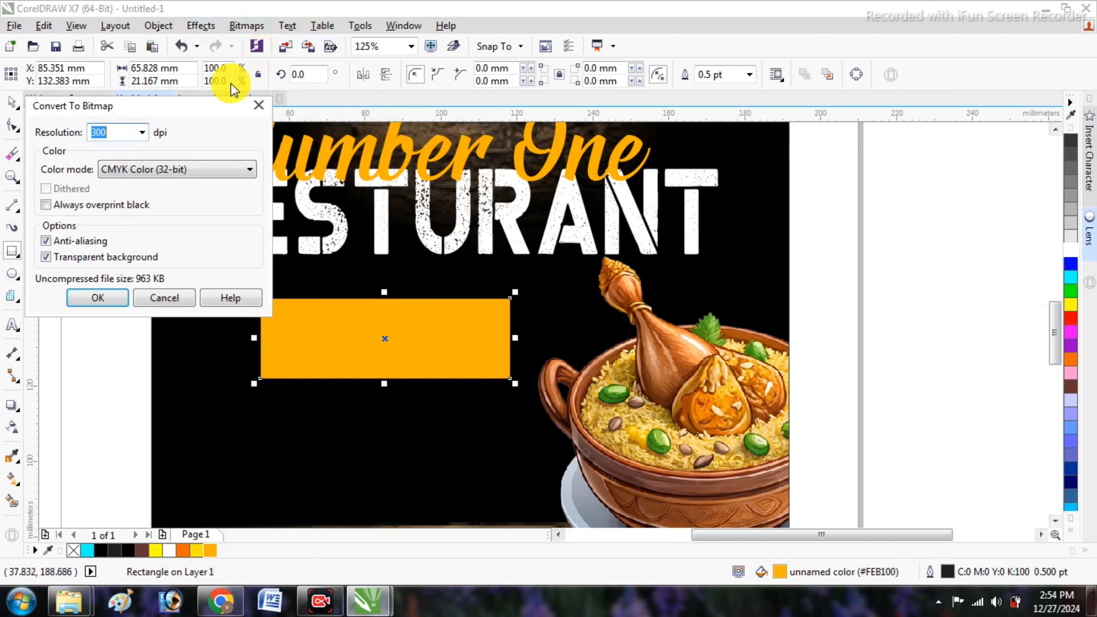
left_click(109, 288)
- Apply the Creative Frame effect with the last used preset to the orange bitmap for ragged brush-stroke edges, and deselect it
left_click(247, 25)
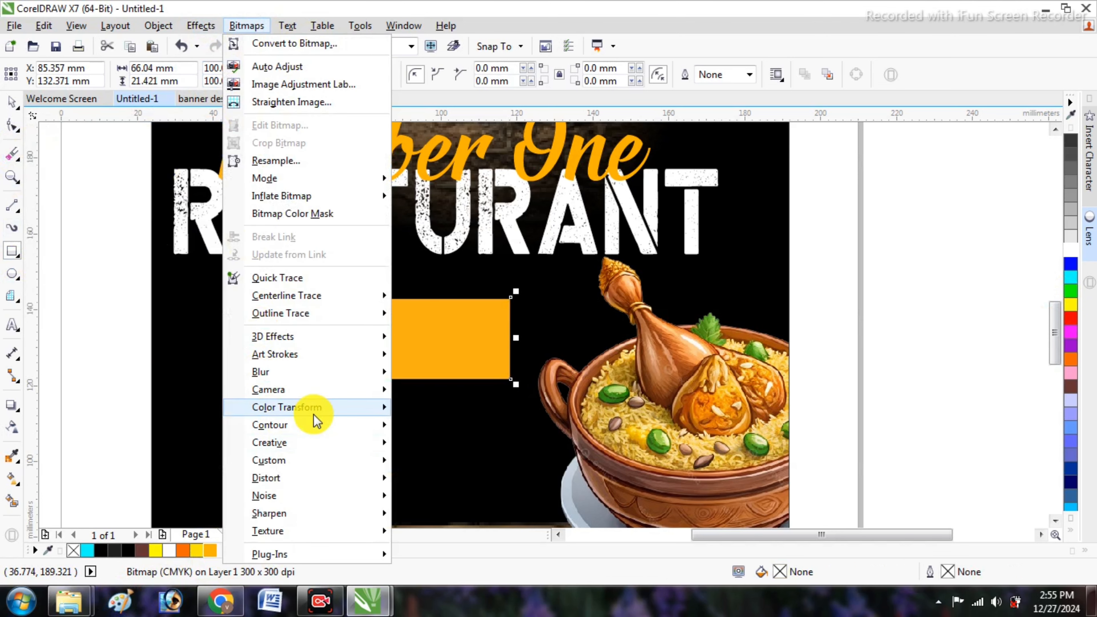
mouse_move(311, 446)
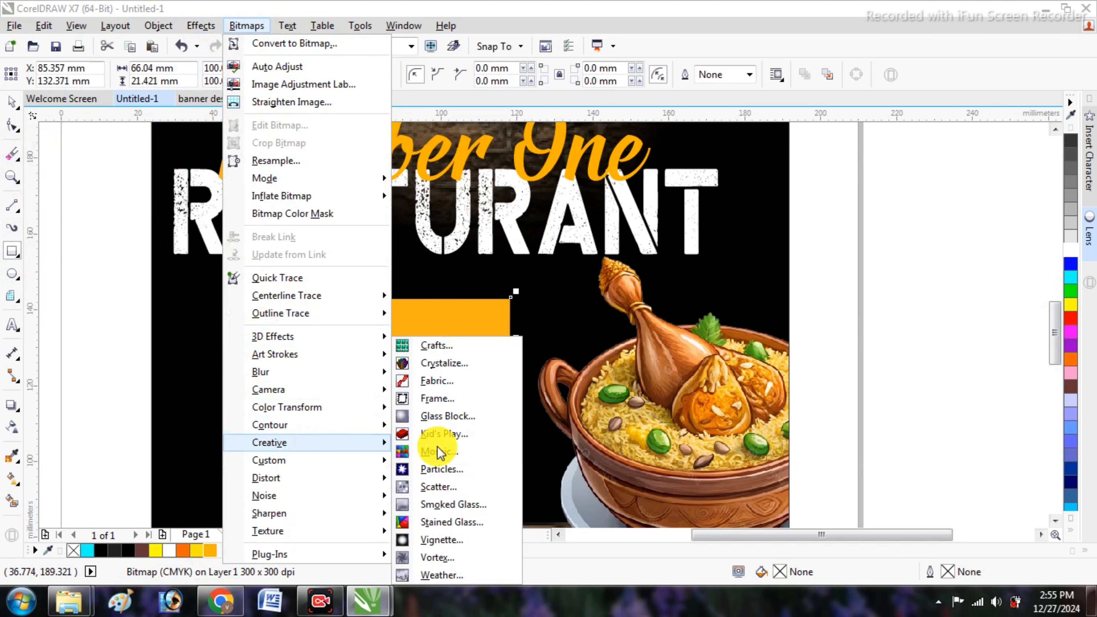
left_click(438, 399)
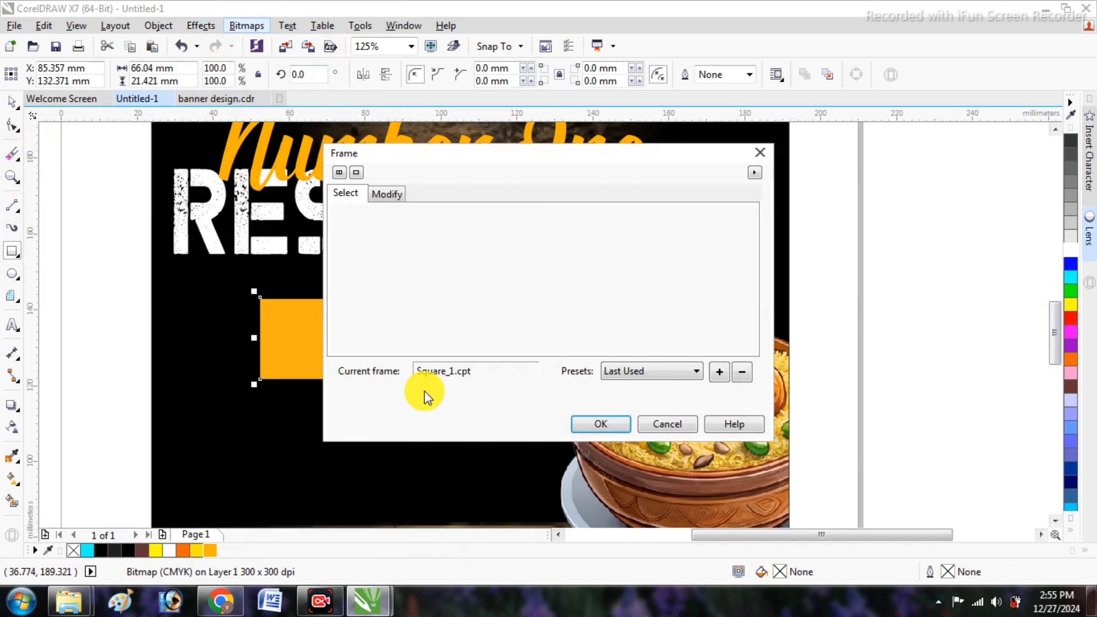
left_click(574, 420)
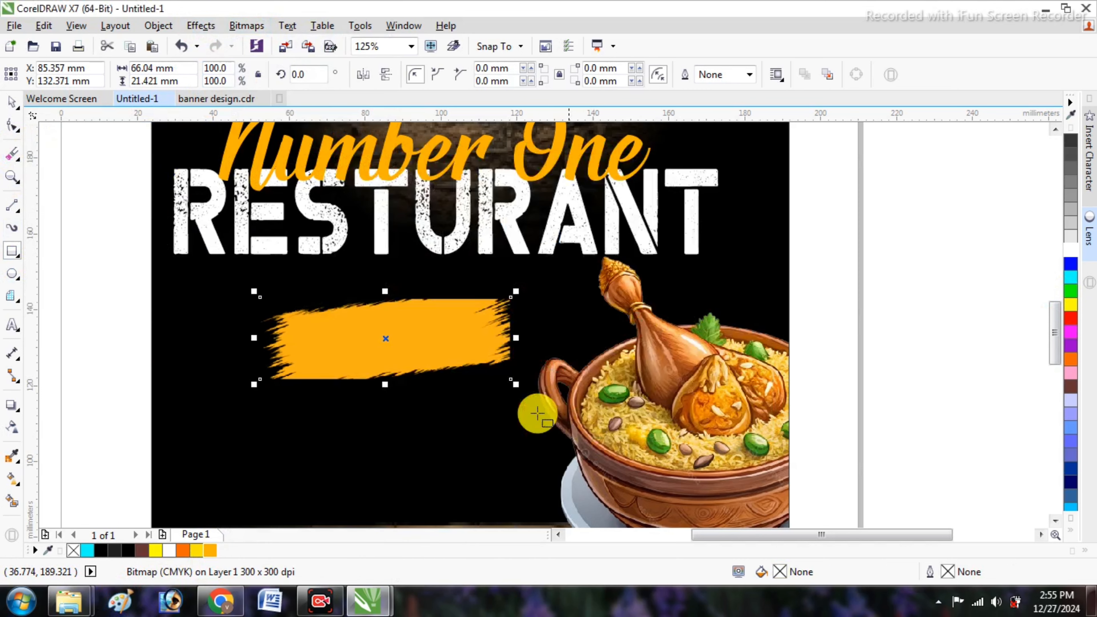
left_click(12, 101)
left_click(91, 210)
- Flatten and widen the orange brush stroke to about 71 mm by 19 mm and move it slightly up beneath "RESTURANT"
scroll(431, 357, "down", 1)
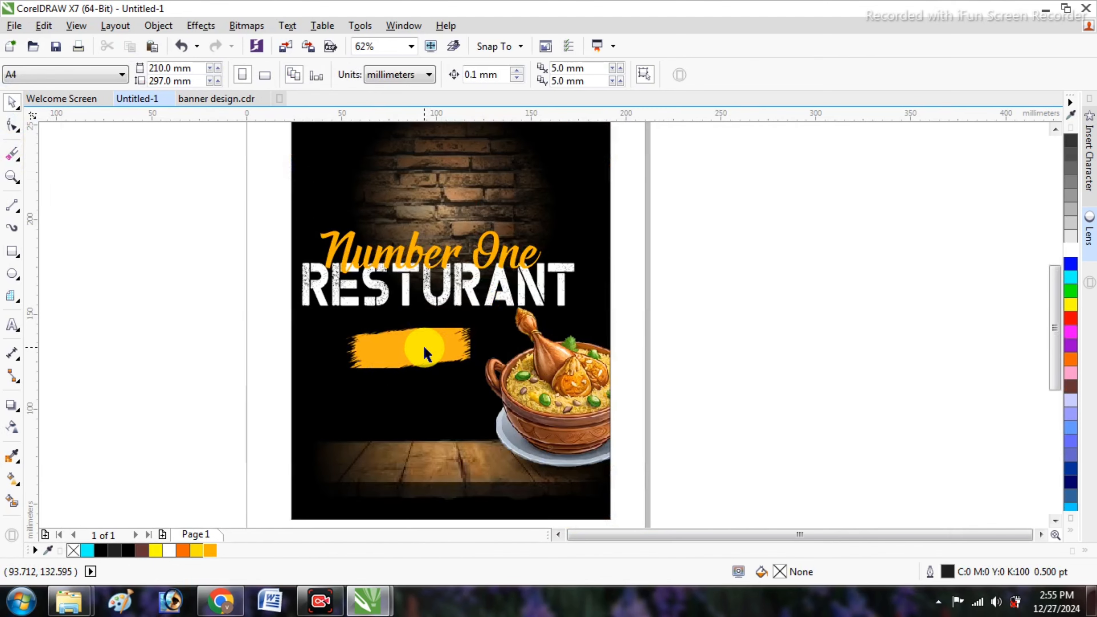
left_click(424, 354)
scroll(407, 372, "up", 1)
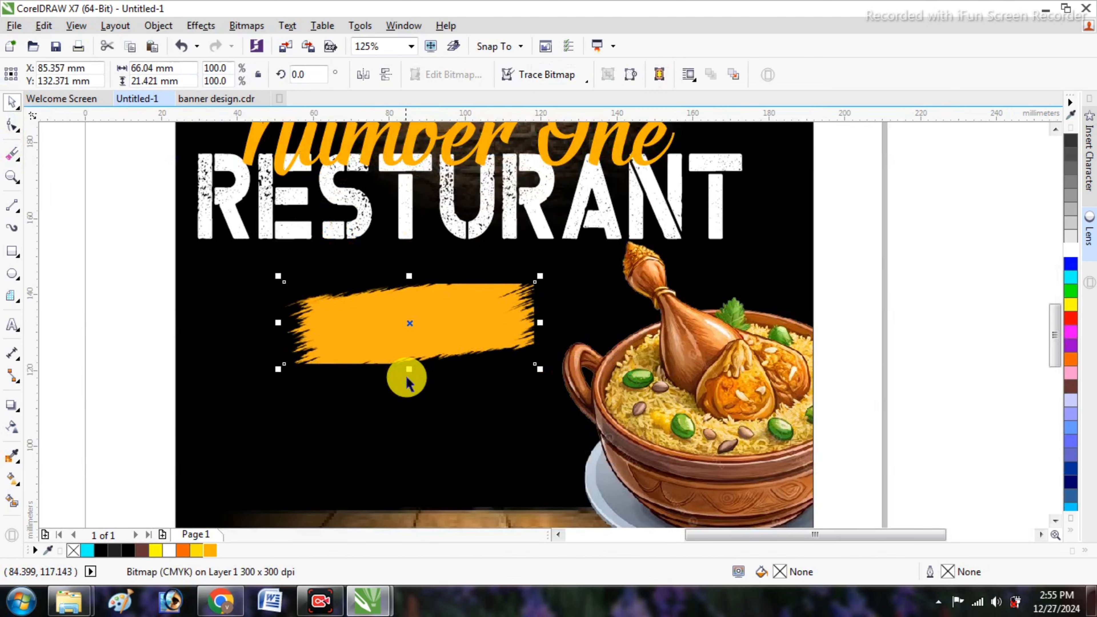
left_click_drag(411, 371, 412, 353)
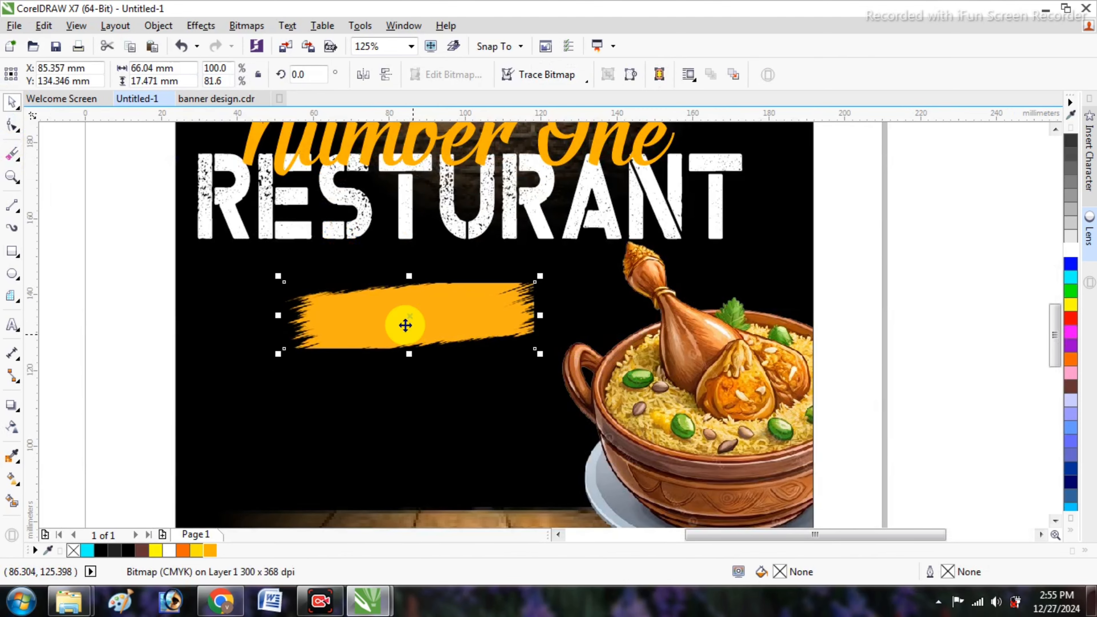
left_click_drag(405, 311, 401, 301)
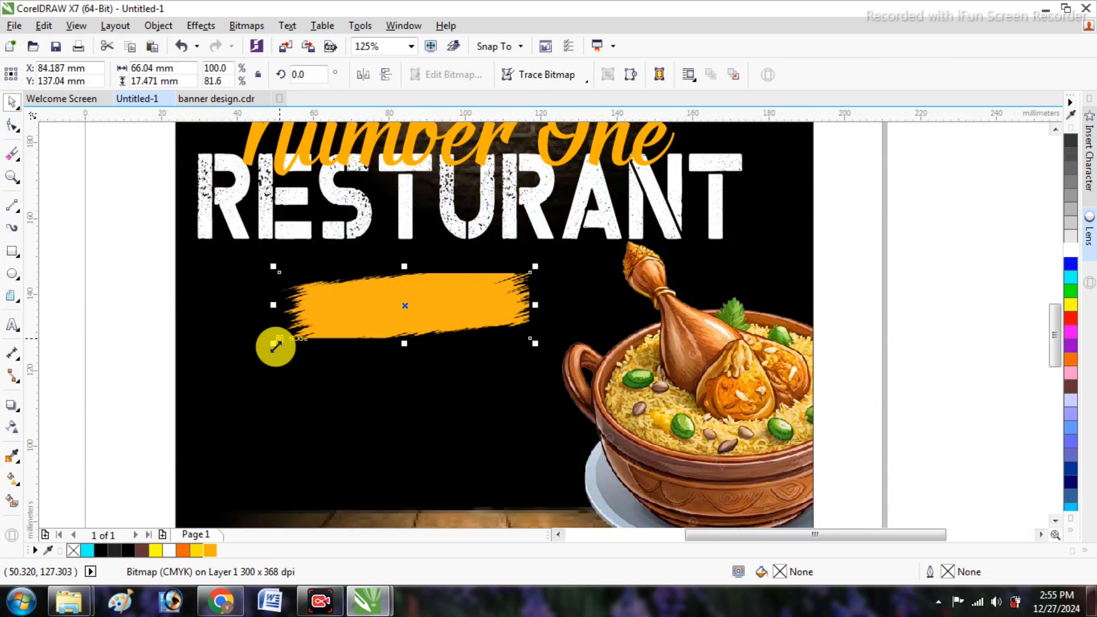
mouse_move(266, 346)
left_mouse_down()
mouse_move(240, 348)
mouse_move(249, 351)
left_mouse_up()
left_click_drag(381, 312, 394, 310)
left_click(124, 306)
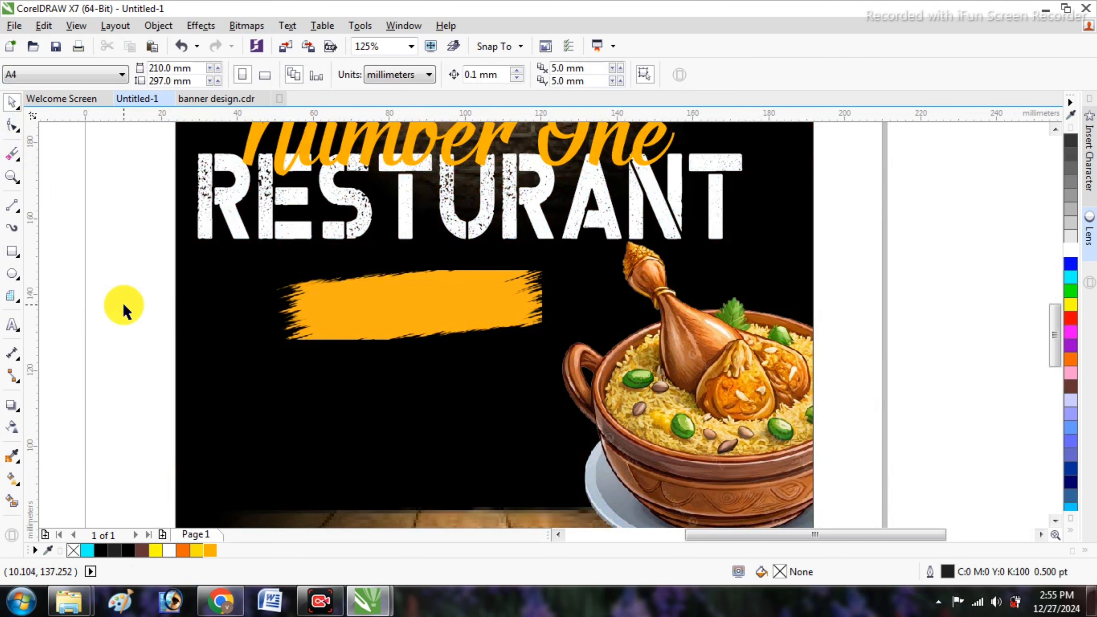
- Add the text "40% off" on the orange brush stroke and set its font to Black Mindo
left_click(14, 328)
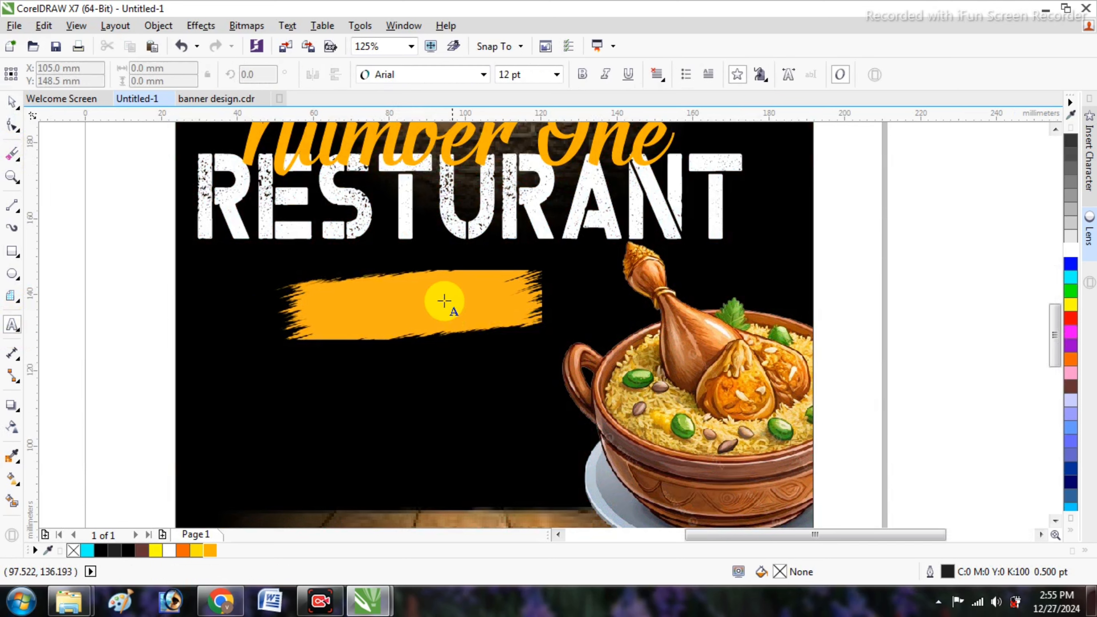
left_click(345, 318)
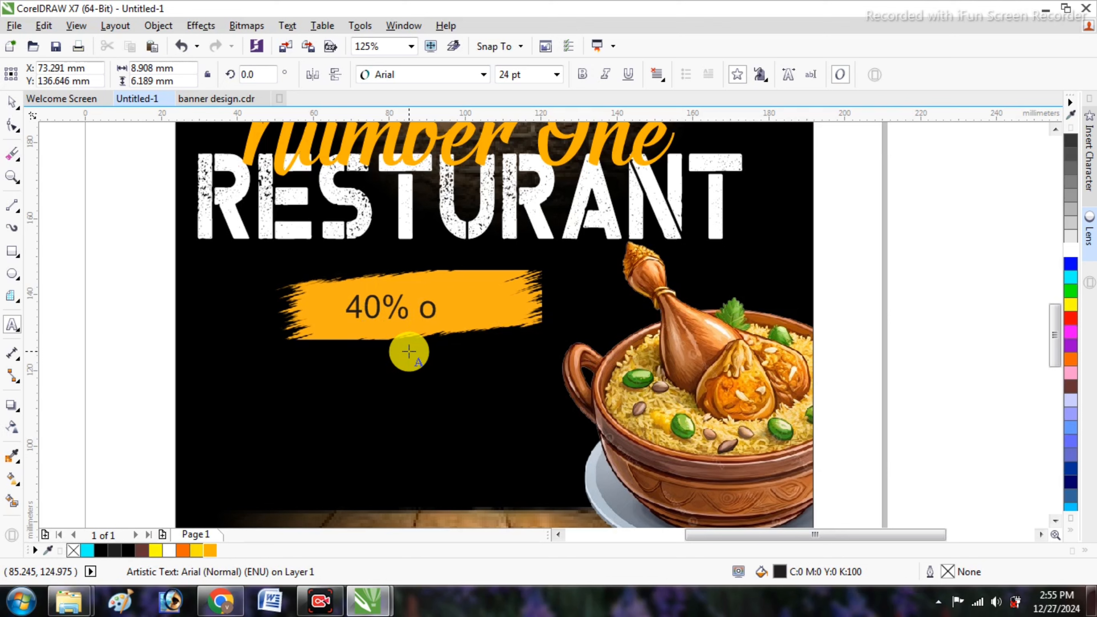
key("ctrl+a")
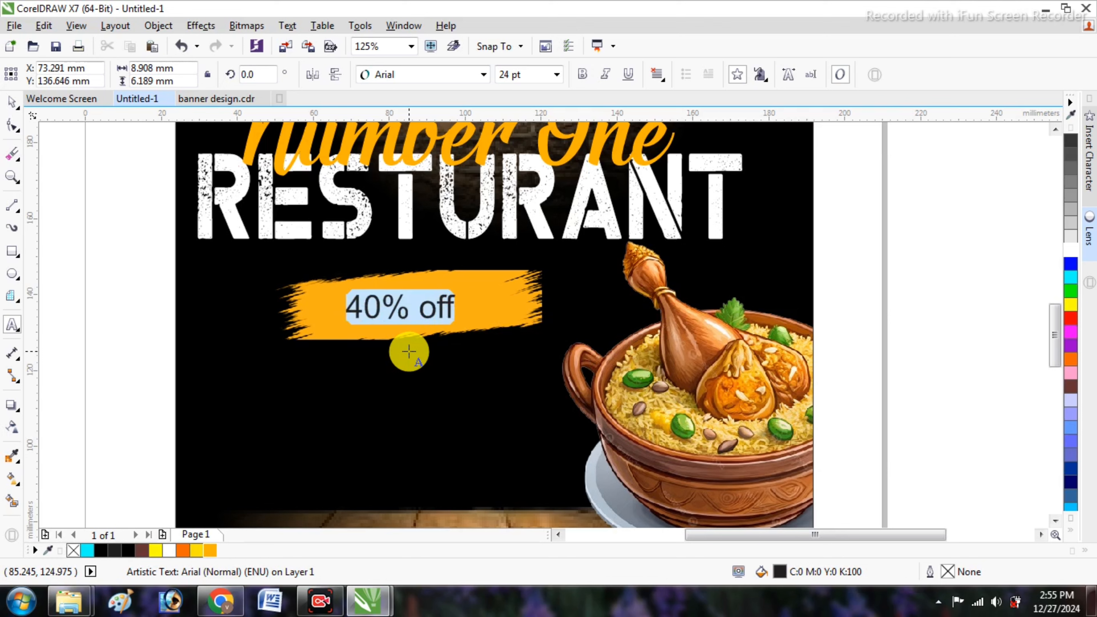
left_click(480, 74)
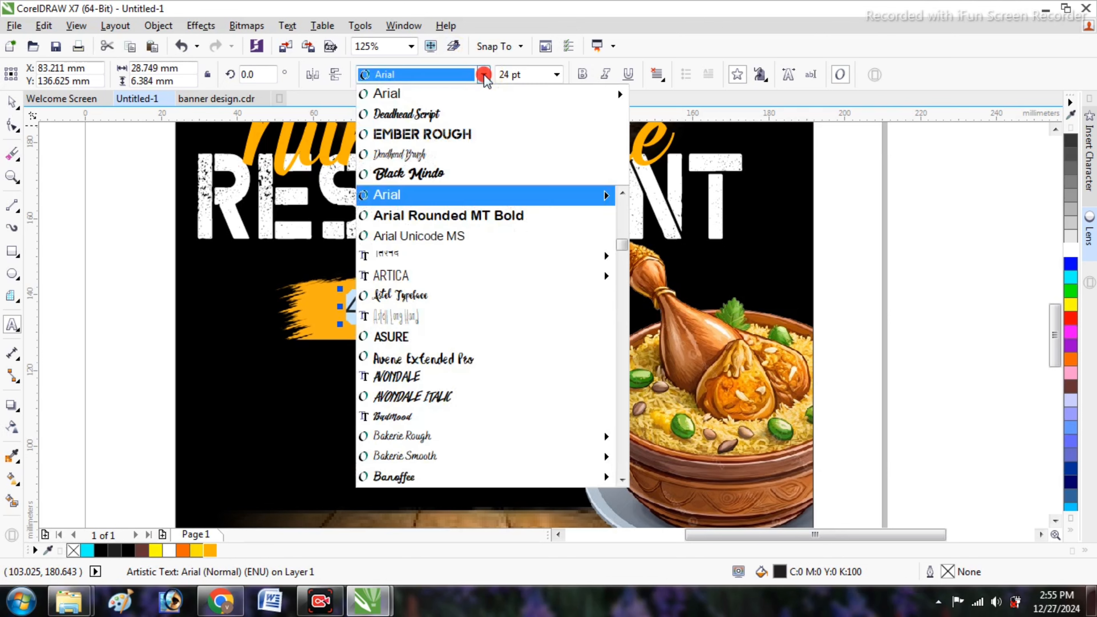
left_click(470, 175)
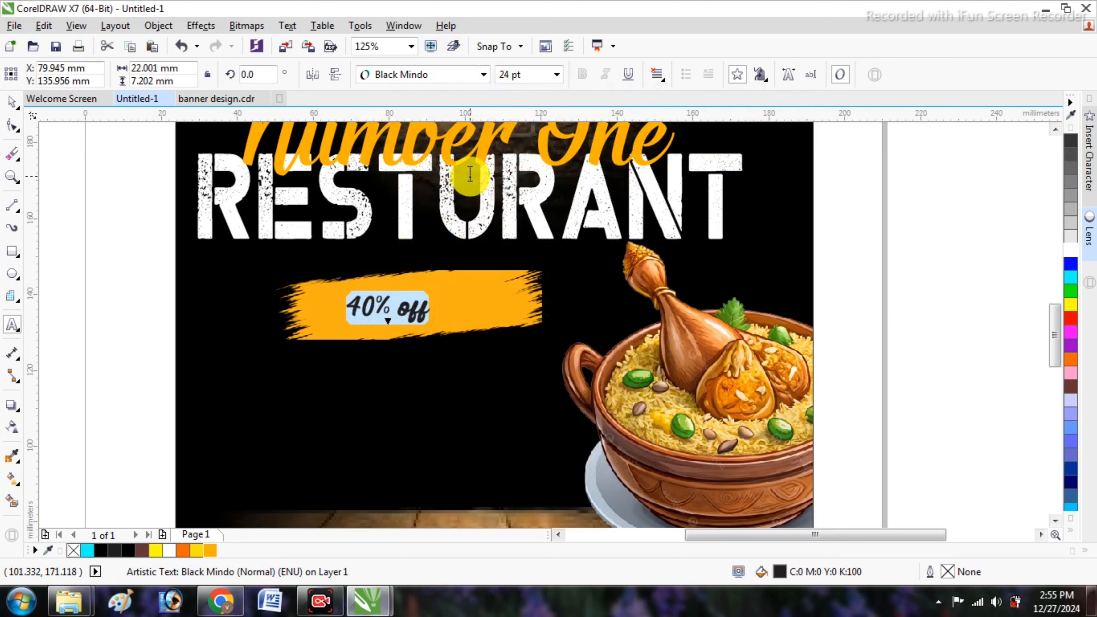
left_click(12, 102)
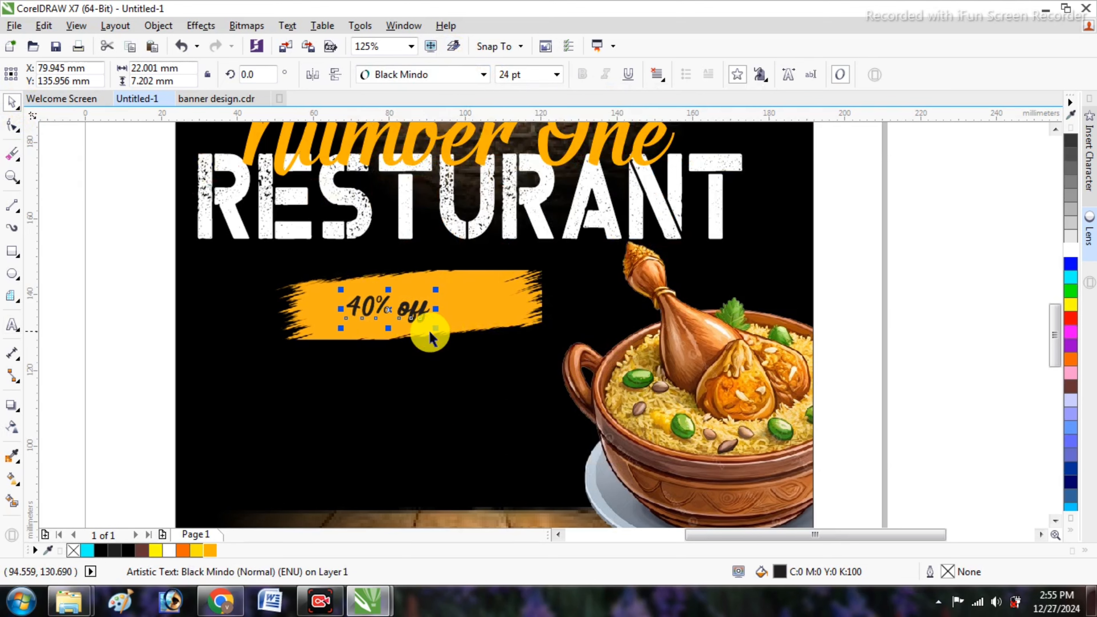
- Enlarge "40% off" to about 32 mm wide, shift it toward the brush stroke's middle and rotate it about 9.3 degrees
left_click_drag(437, 330, 480, 346)
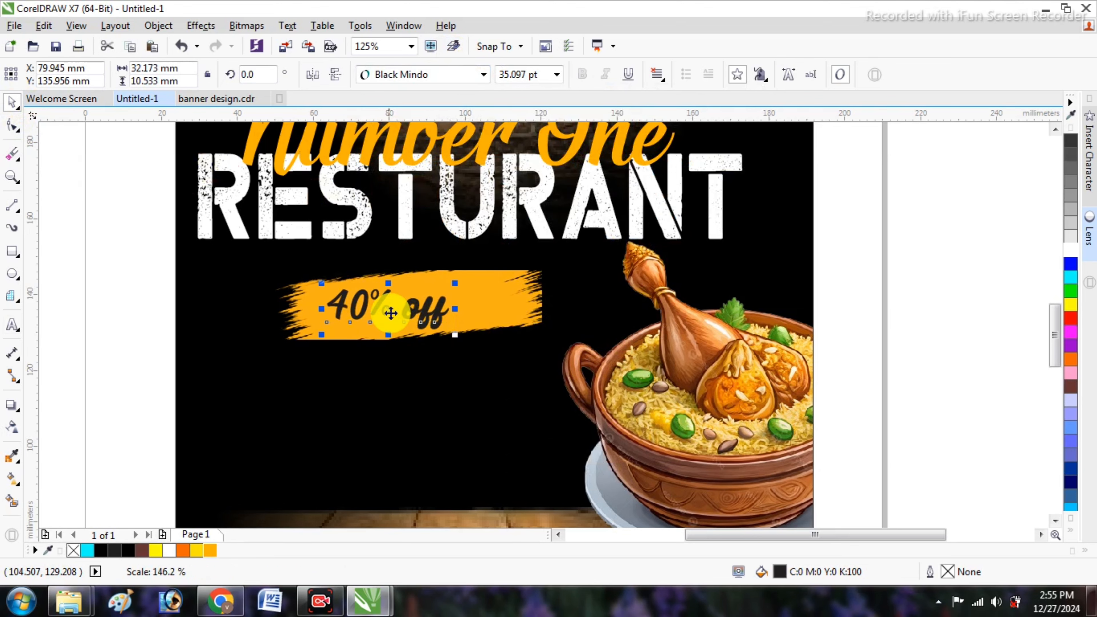
left_click_drag(382, 311, 414, 314)
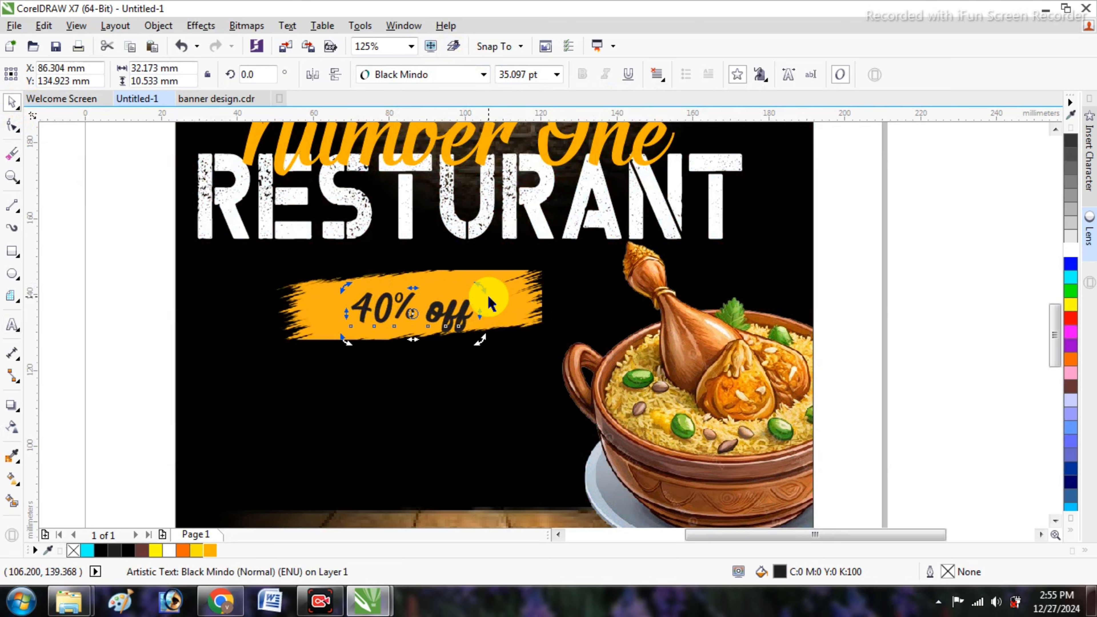
left_click_drag(479, 289, 481, 279)
- Set the font size of the word "off" to 18 pt
scroll(443, 323, "up", 2)
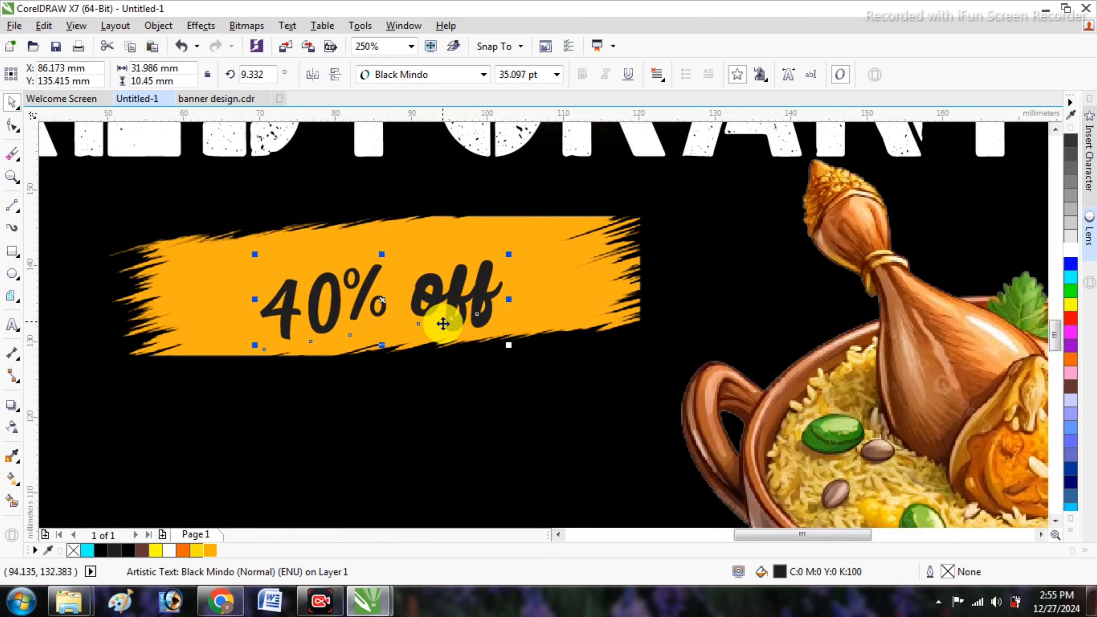
left_click_drag(413, 299, 518, 296)
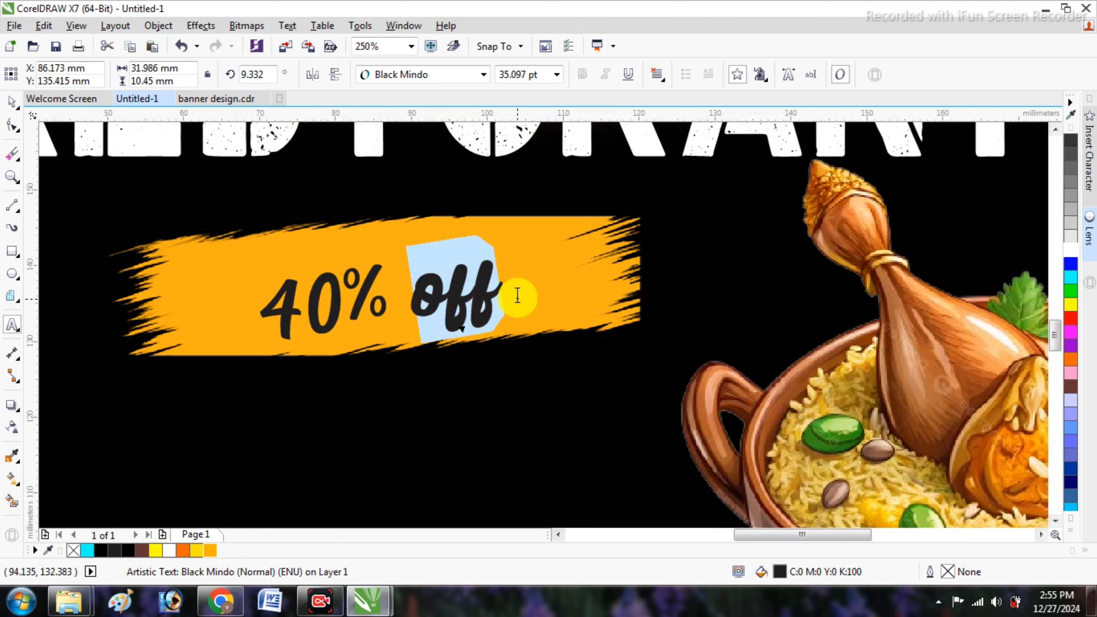
left_click(558, 75)
left_click(511, 160)
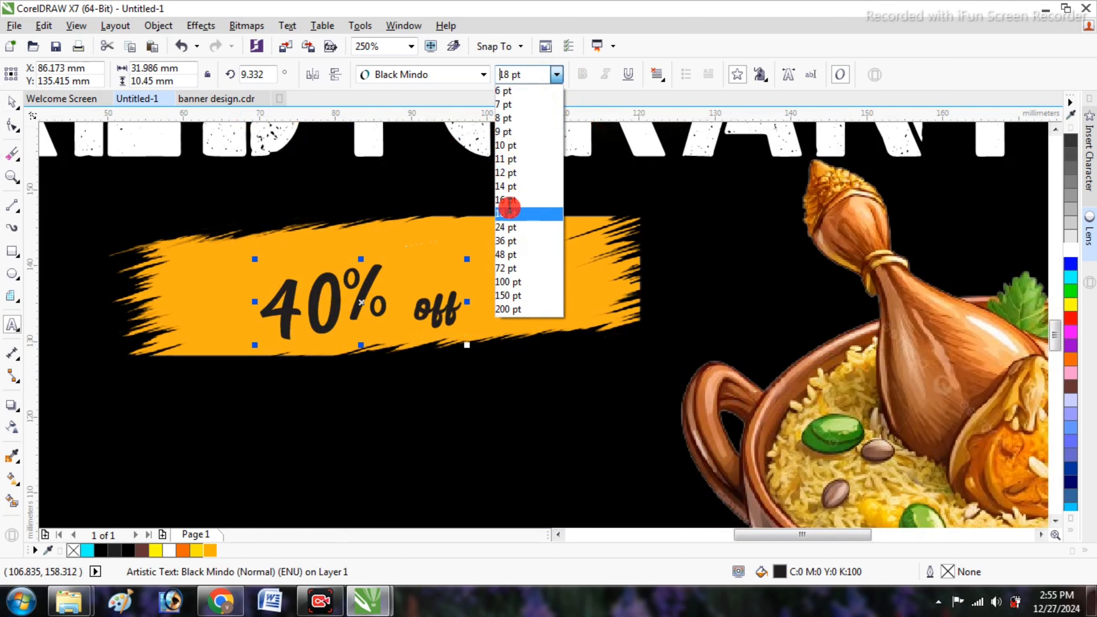
left_click(512, 214)
- Set the font size of both "40%" and "off" to 48 pt
left_click_drag(391, 298, 230, 300)
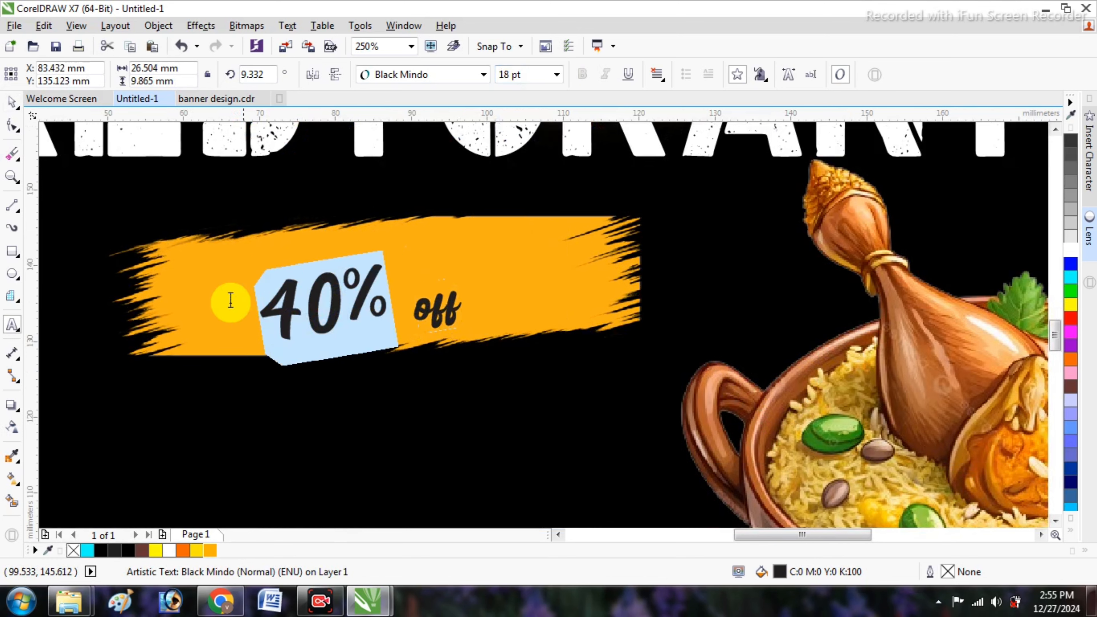
left_click(558, 75)
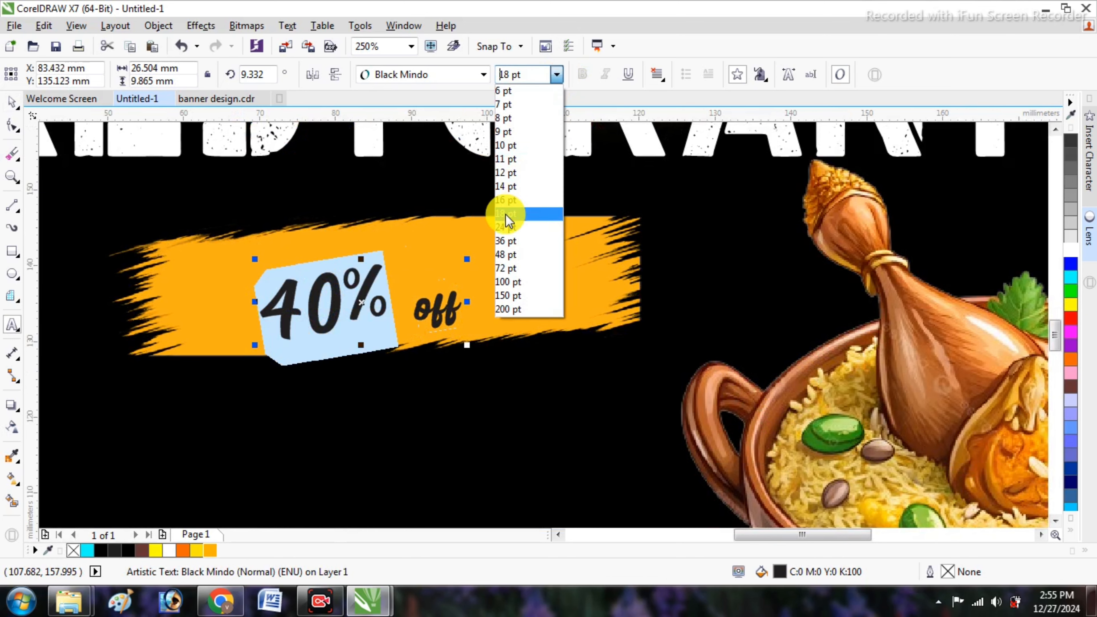
left_click(506, 257)
left_click_drag(466, 302, 523, 303)
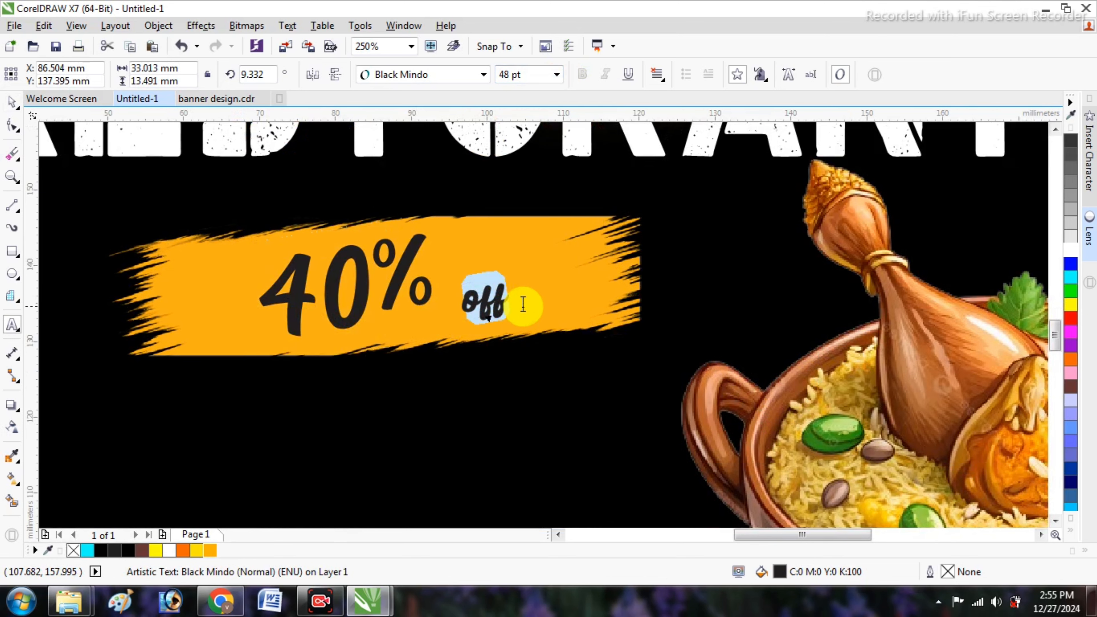
left_click(557, 75)
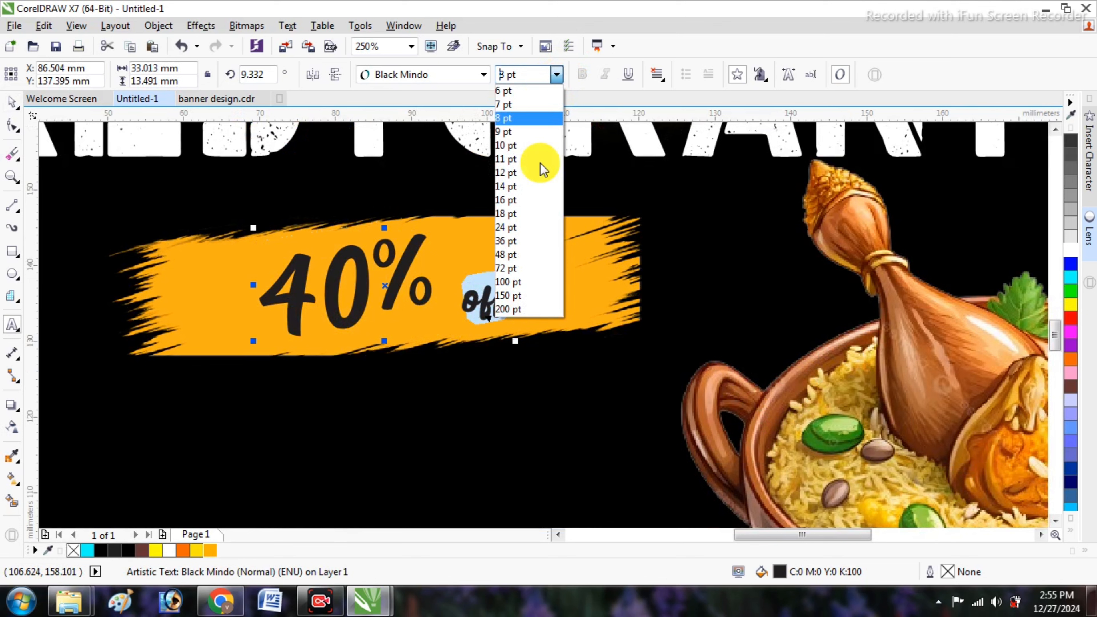
left_click(536, 256)
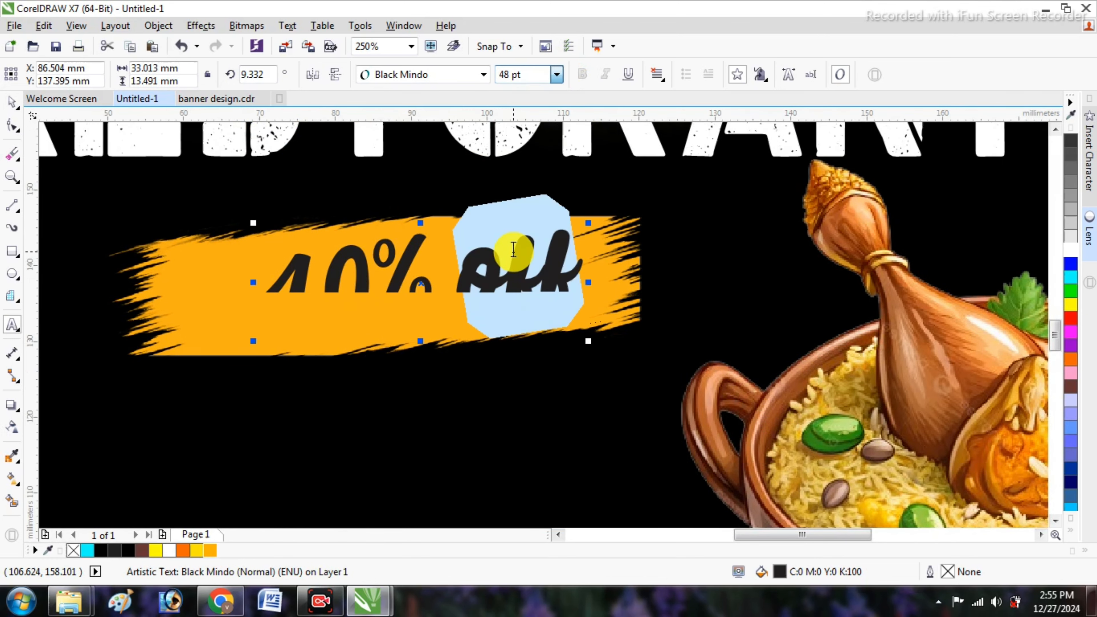
- Fill the "40% off" text with white and deselect it
left_click(9, 102)
left_click(1070, 251)
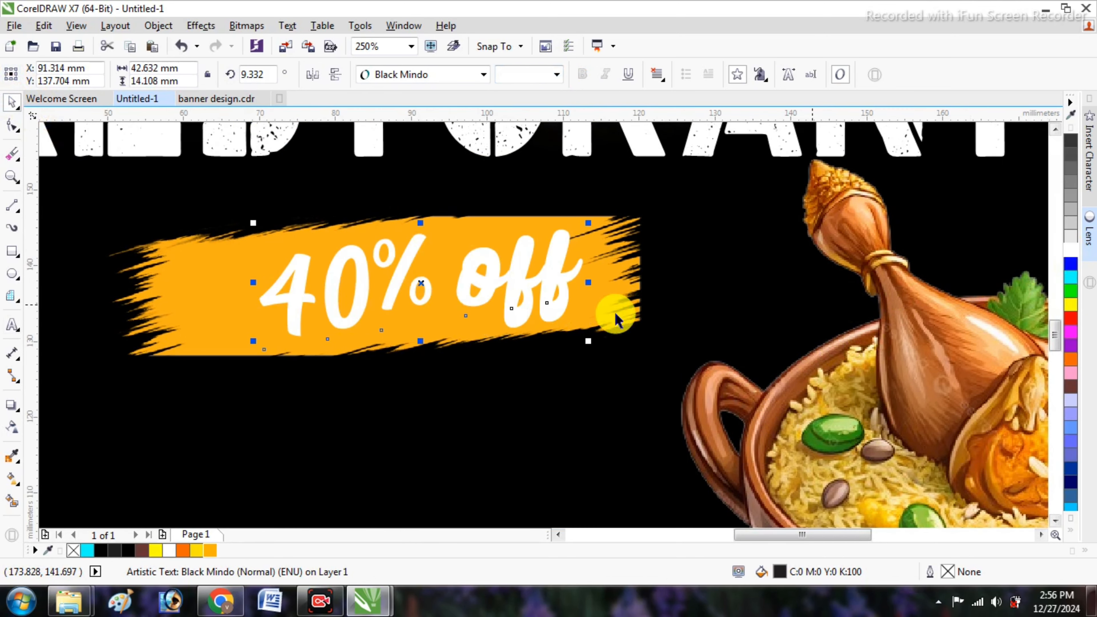
scroll(535, 315, "down", 1)
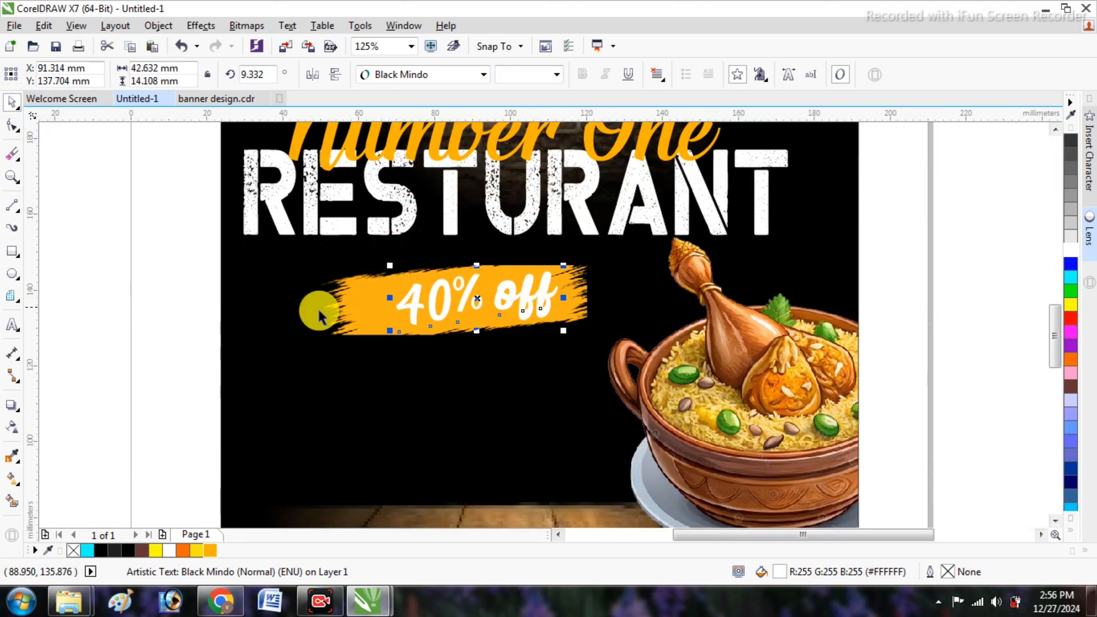
left_click(145, 319)
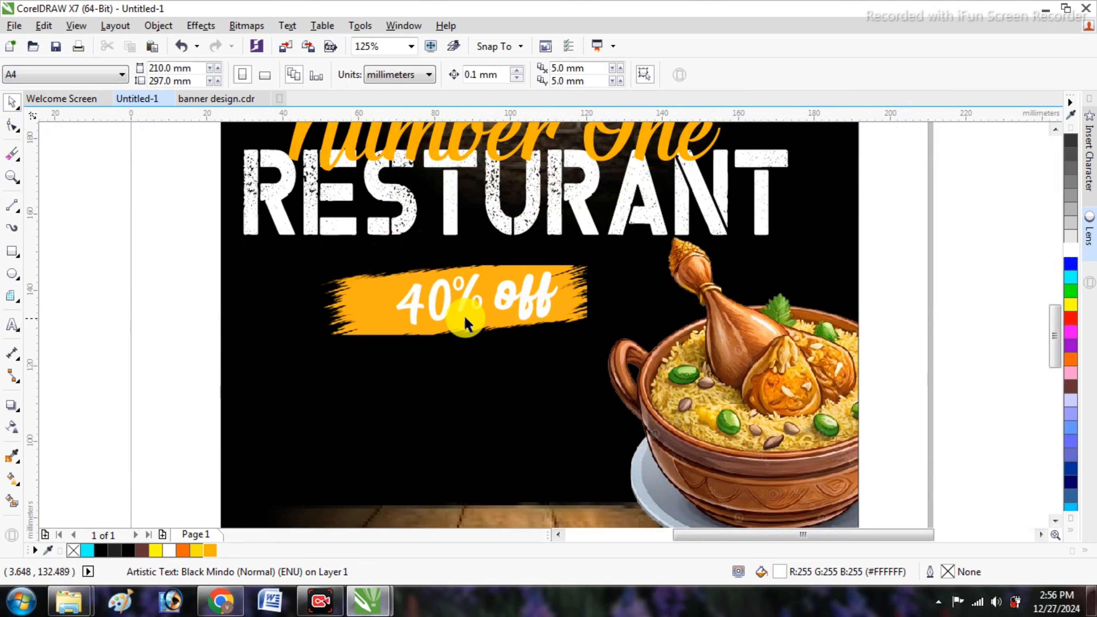
- Centre the "40% off" text horizontally and vertically on the orange brush stroke
left_click(400, 310)
left_click(353, 308, "shift")
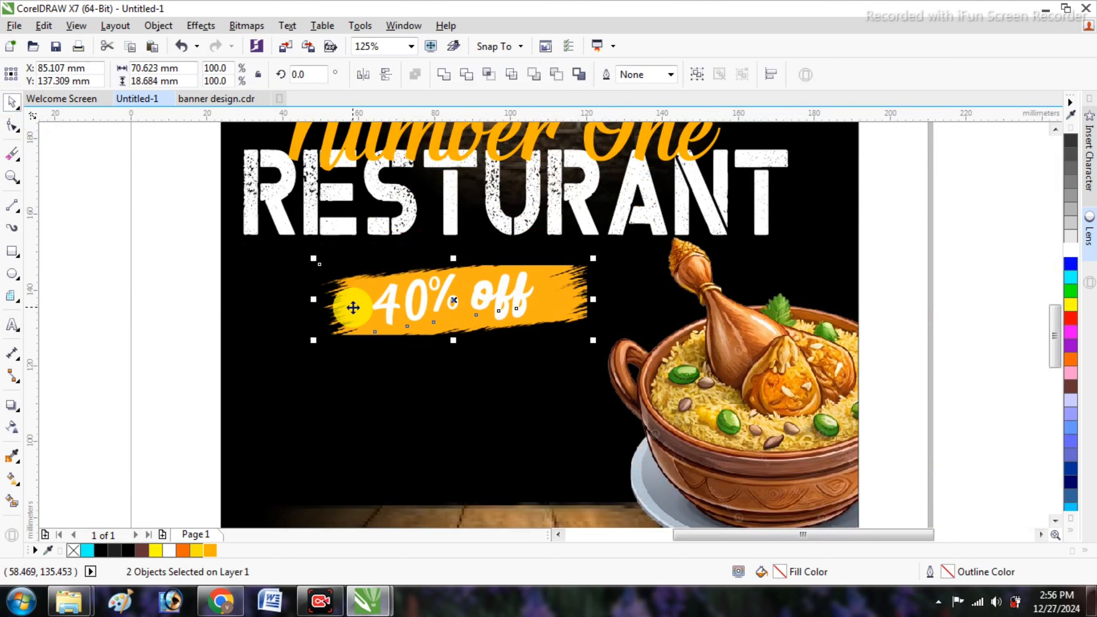
left_click(216, 306)
scroll(494, 332, "down", 2)
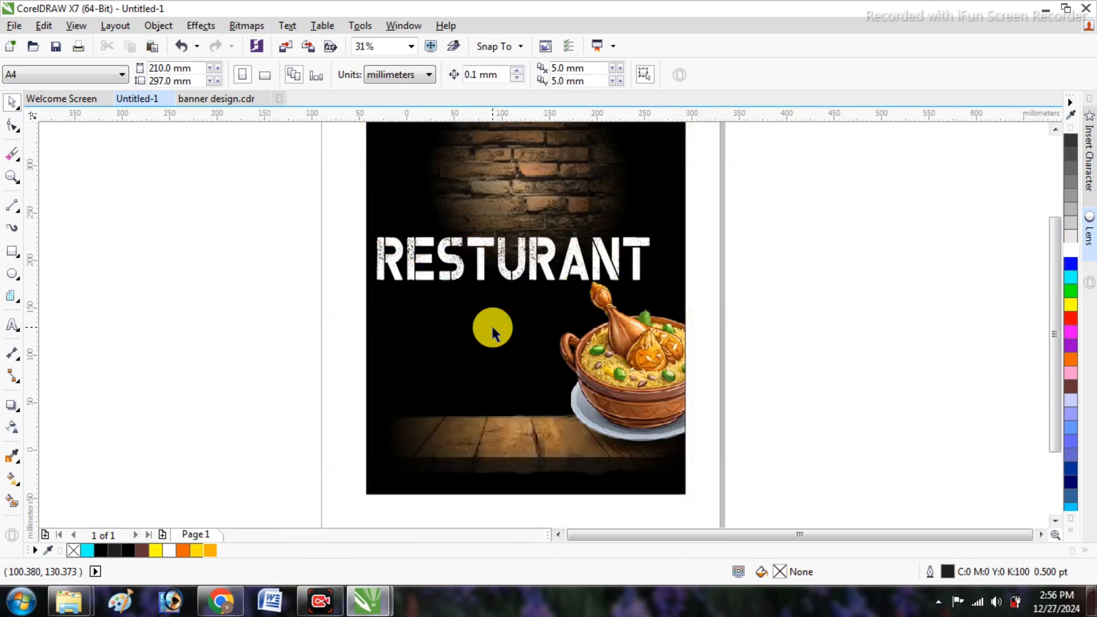
scroll(497, 316, "up", 2)
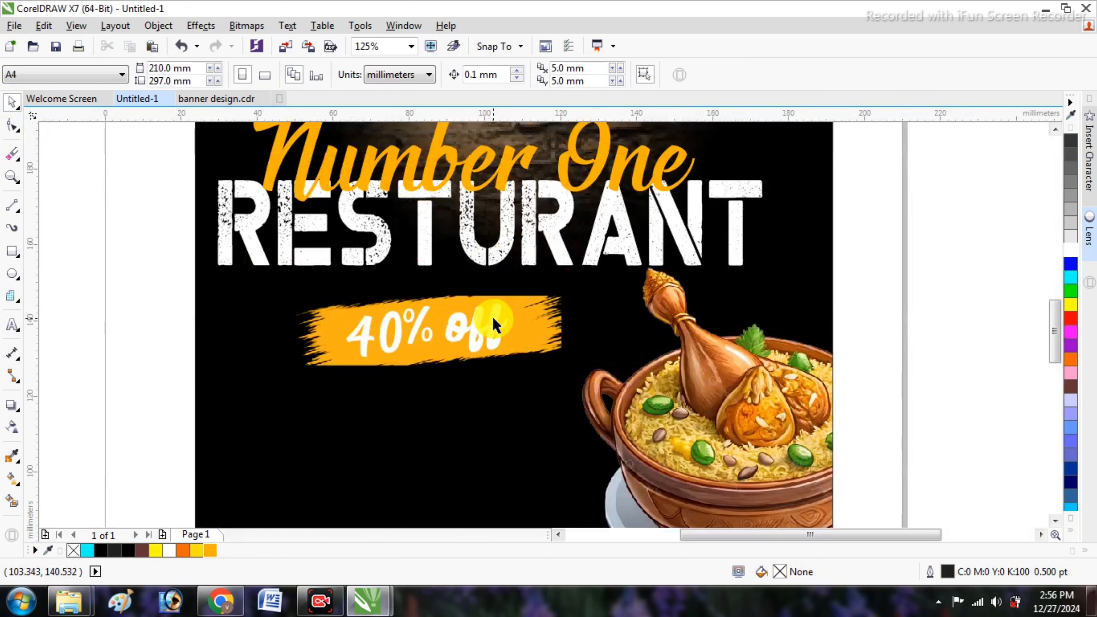
- Try red, yellow and green fills on the "40% off" text and settle on dark grey #333333
left_click(494, 320)
left_click(1066, 320)
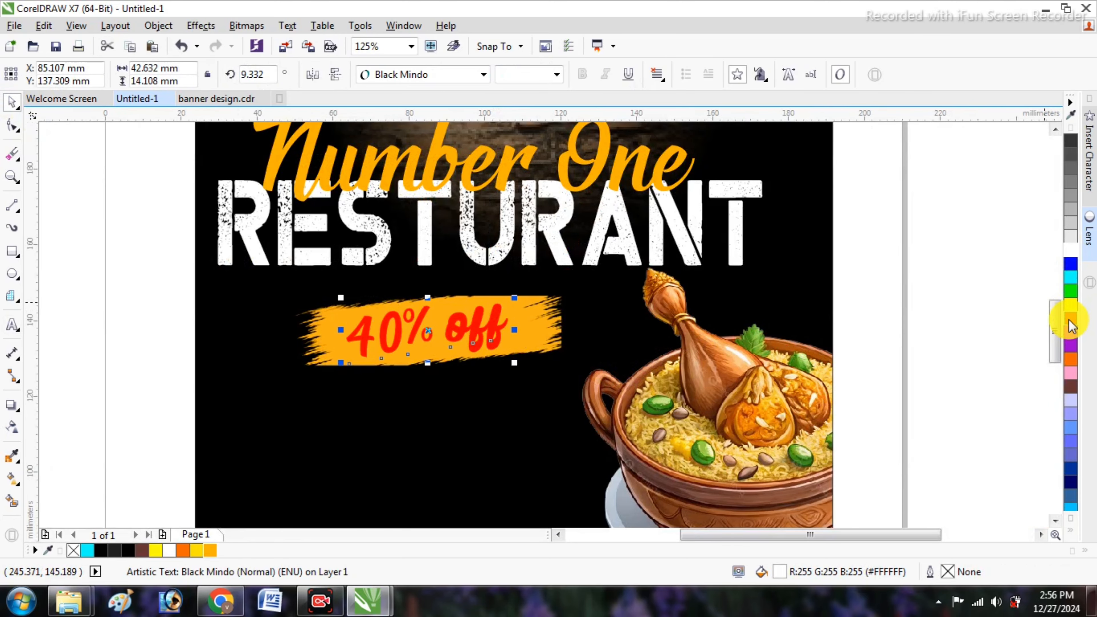
left_click(1070, 308)
left_click(1072, 293)
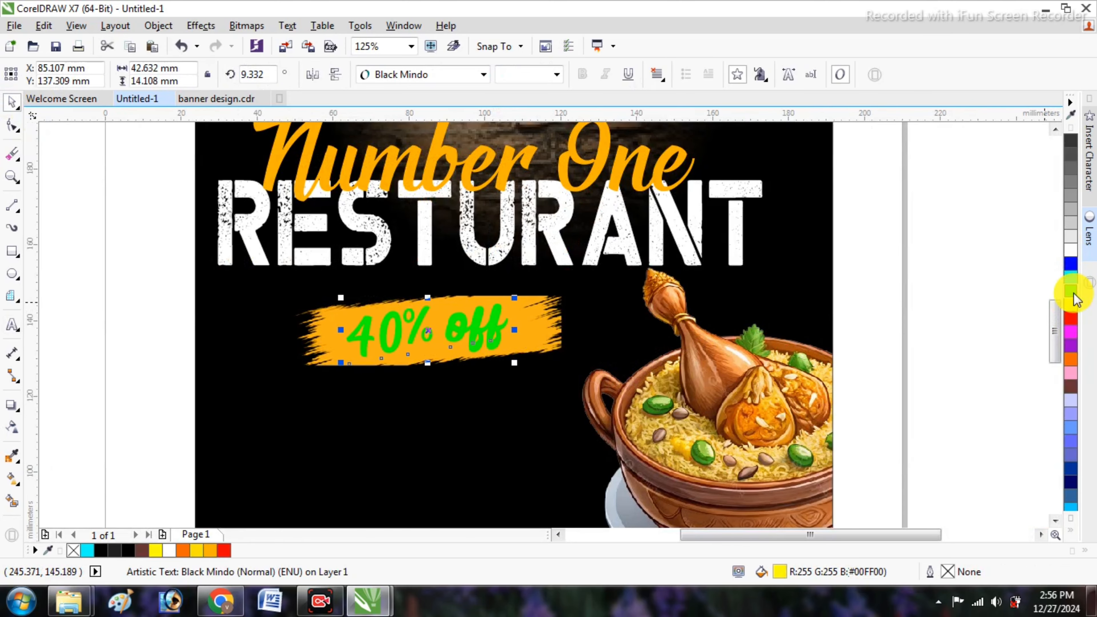
left_click(1072, 143)
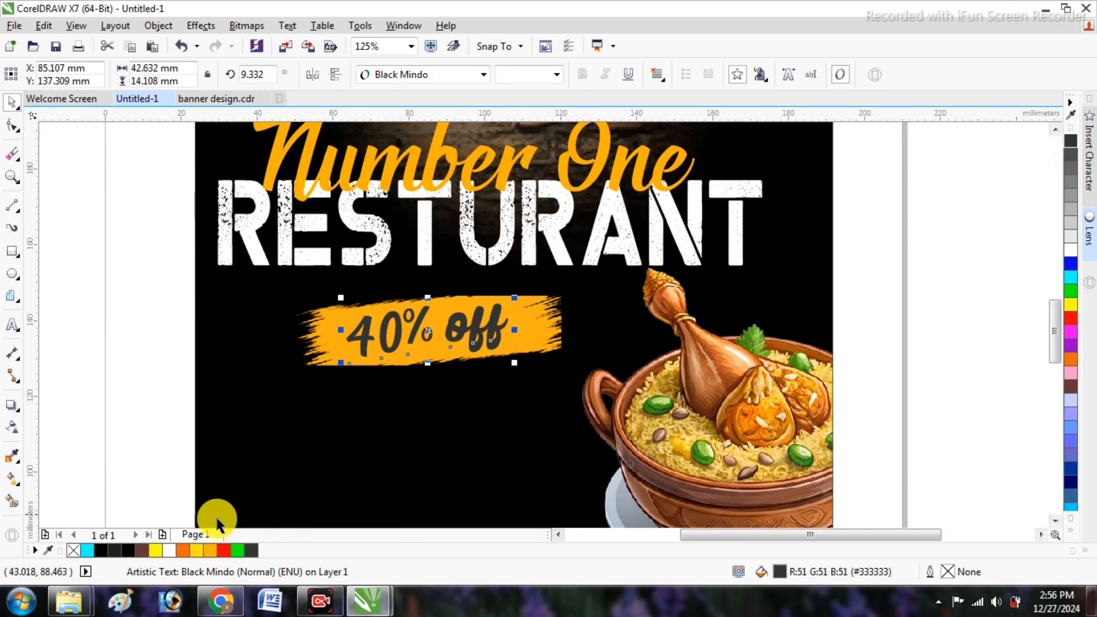
- Fill the "40% off" text with black and deselect it
left_click(128, 550)
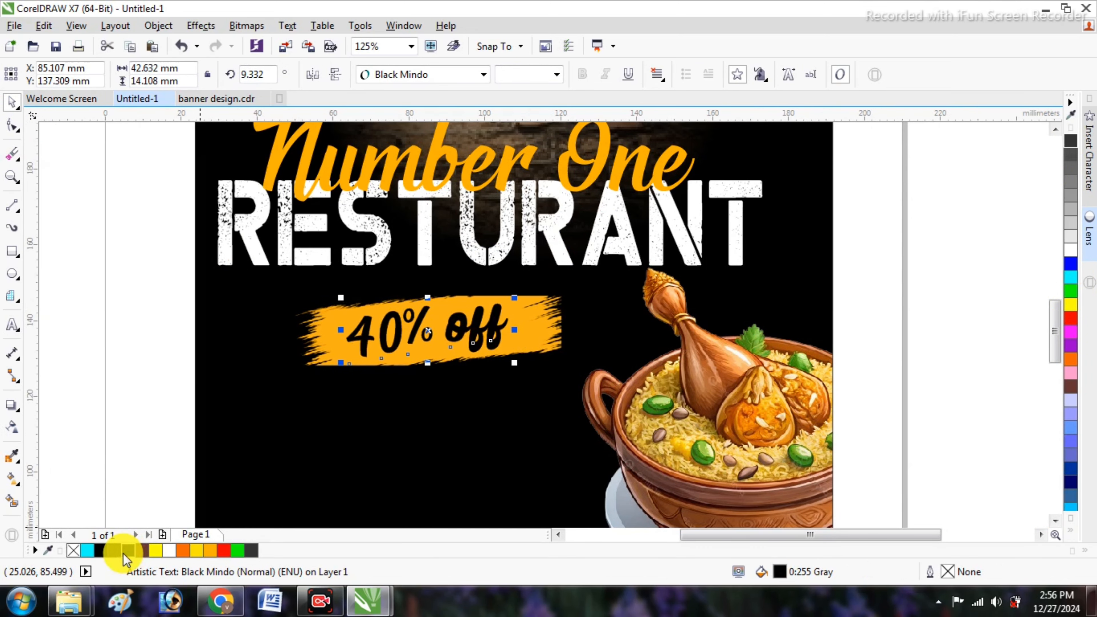
left_click(115, 418)
scroll(518, 343, "down", 1)
scroll(509, 350, "down", 1)
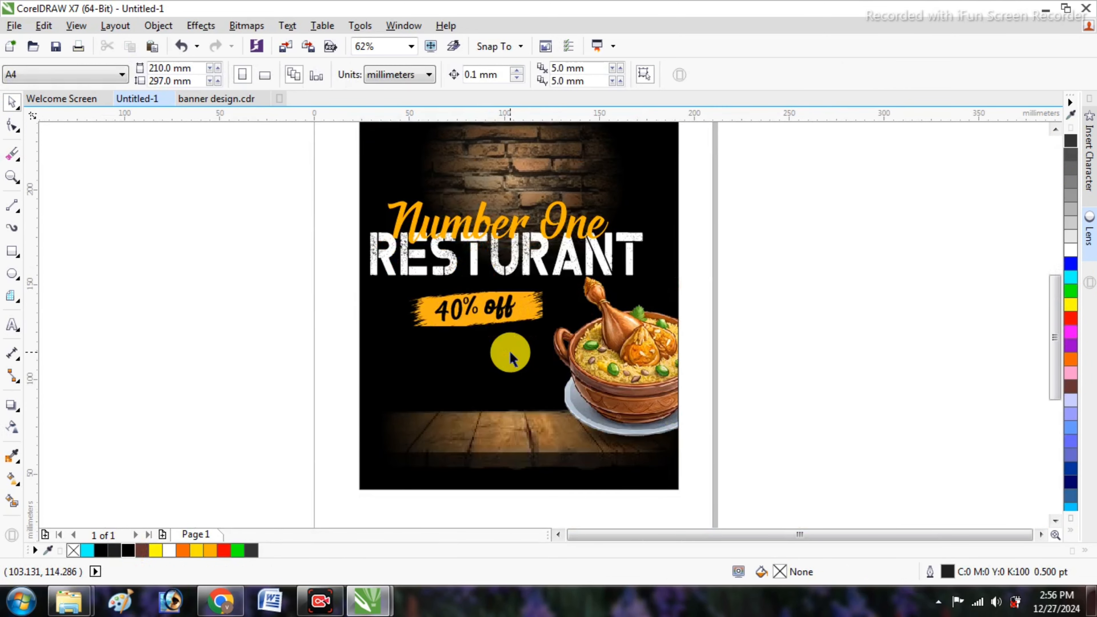
- Place the group of three social media icons in the poster's lower-right corner and enlarge it to about 40 mm wide
left_click(517, 370)
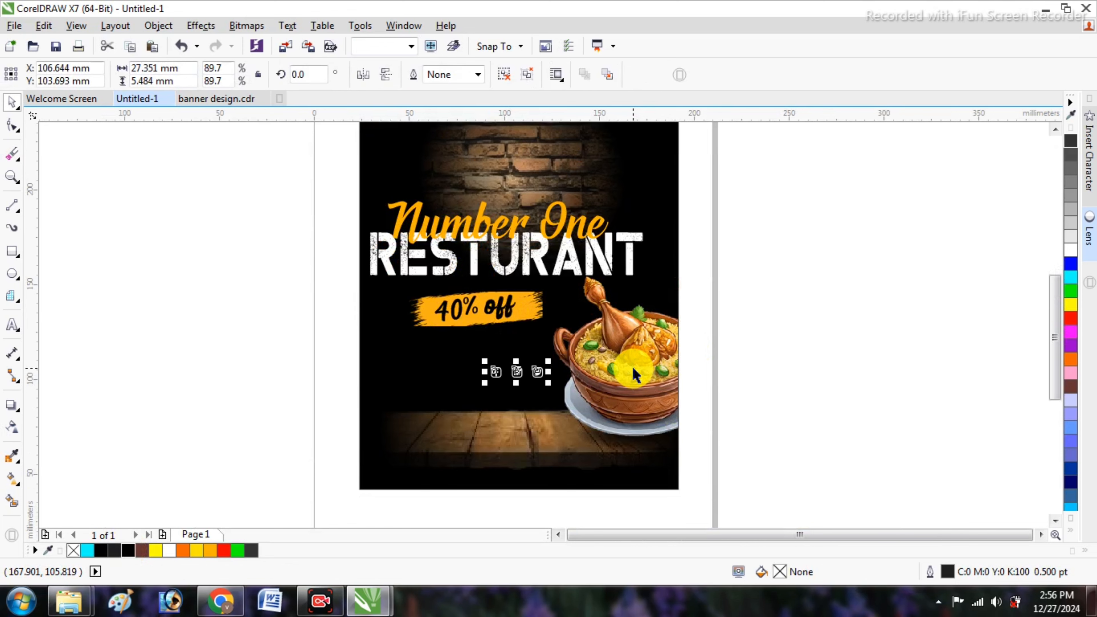
scroll(531, 367, "down", 1)
left_click_drag(514, 332, 628, 432)
scroll(627, 441, "up", 2)
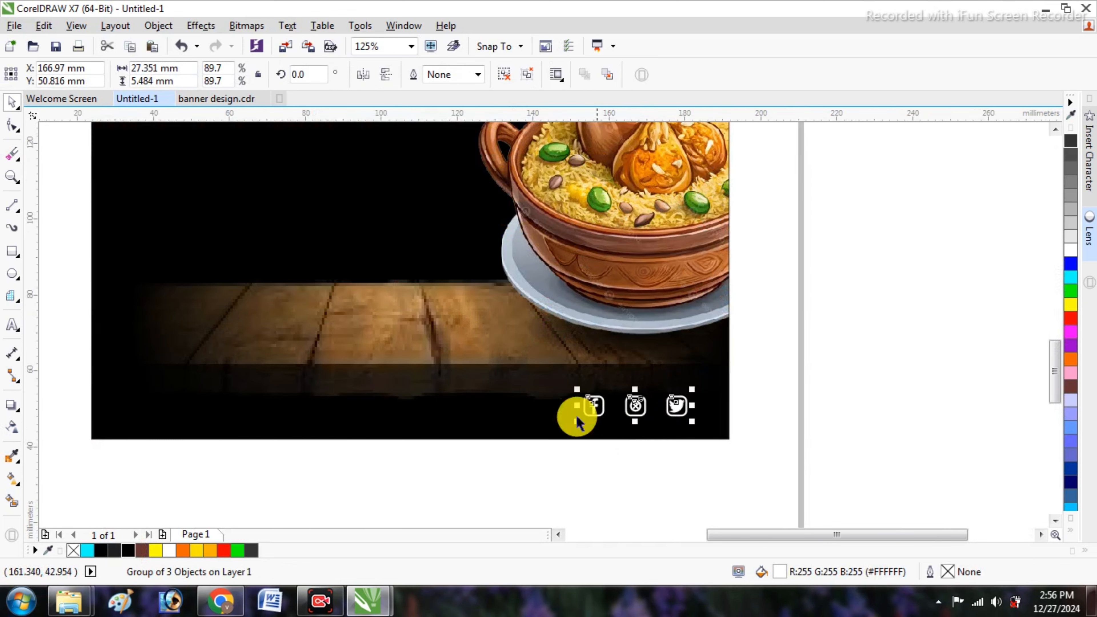
left_click_drag(579, 389, 532, 369)
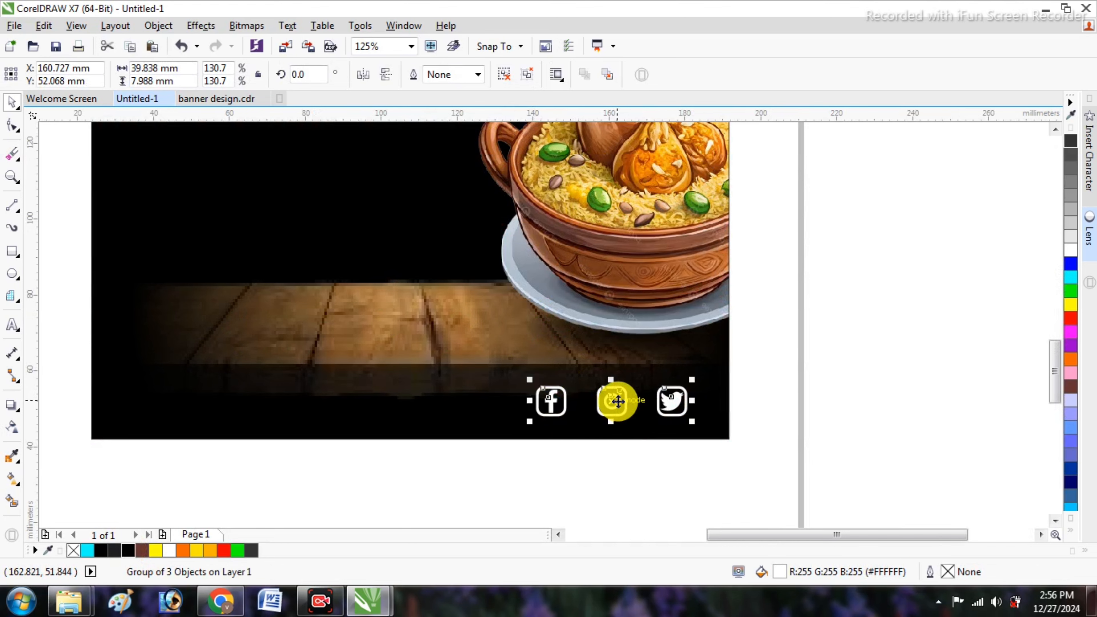
left_click_drag(624, 403, 627, 408)
left_click(828, 457)
- Add two-line artistic text "VISIT NOW" beside the poster and convert it to uppercase
scroll(527, 405, "down", 1)
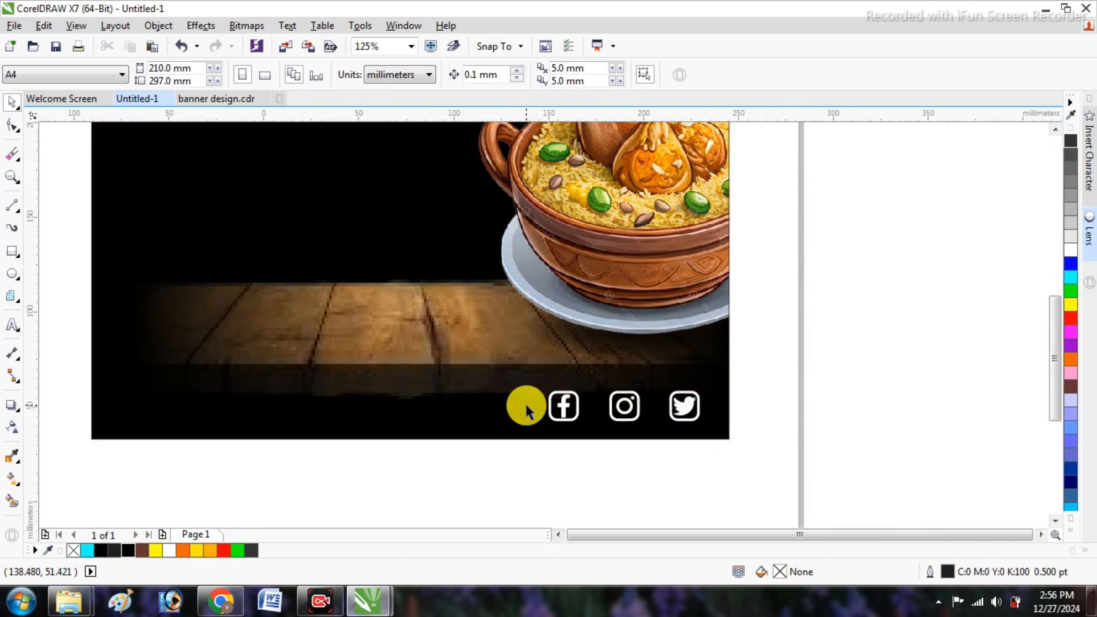
scroll(396, 379, "down", 1)
scroll(391, 375, "up", 1)
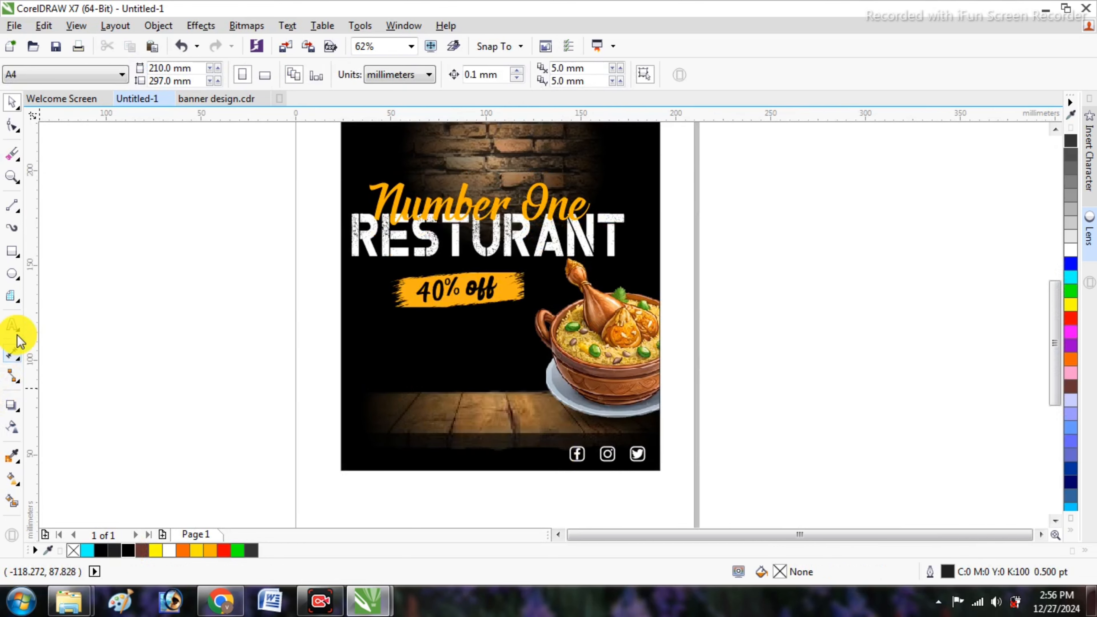
left_click(13, 325)
left_click(194, 351)
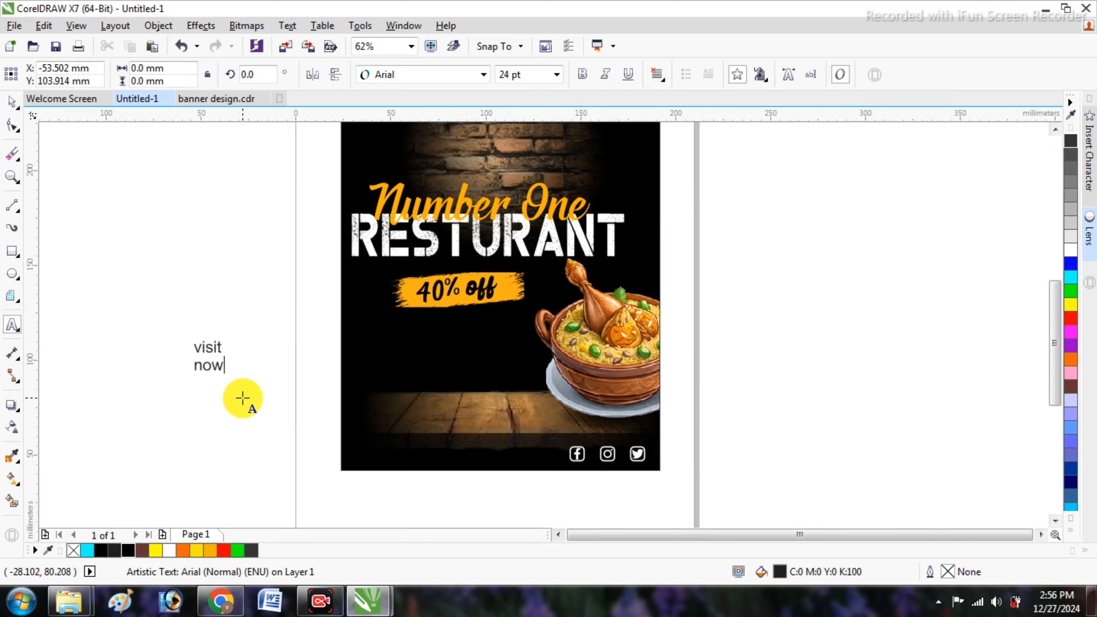
key("shift+F3")
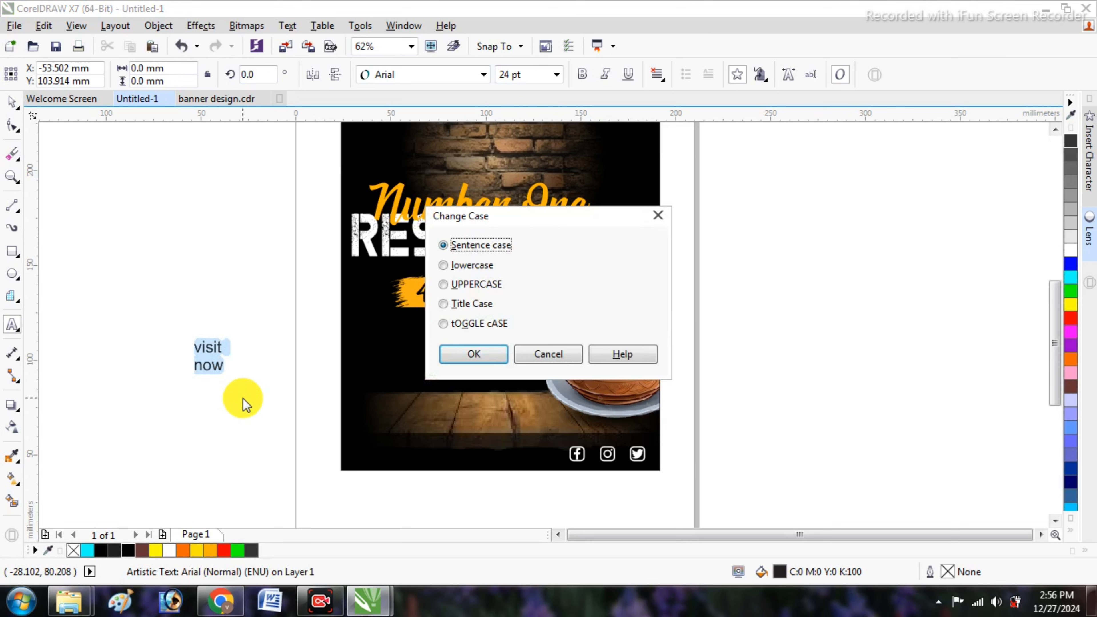
left_click(443, 284)
left_click(477, 352)
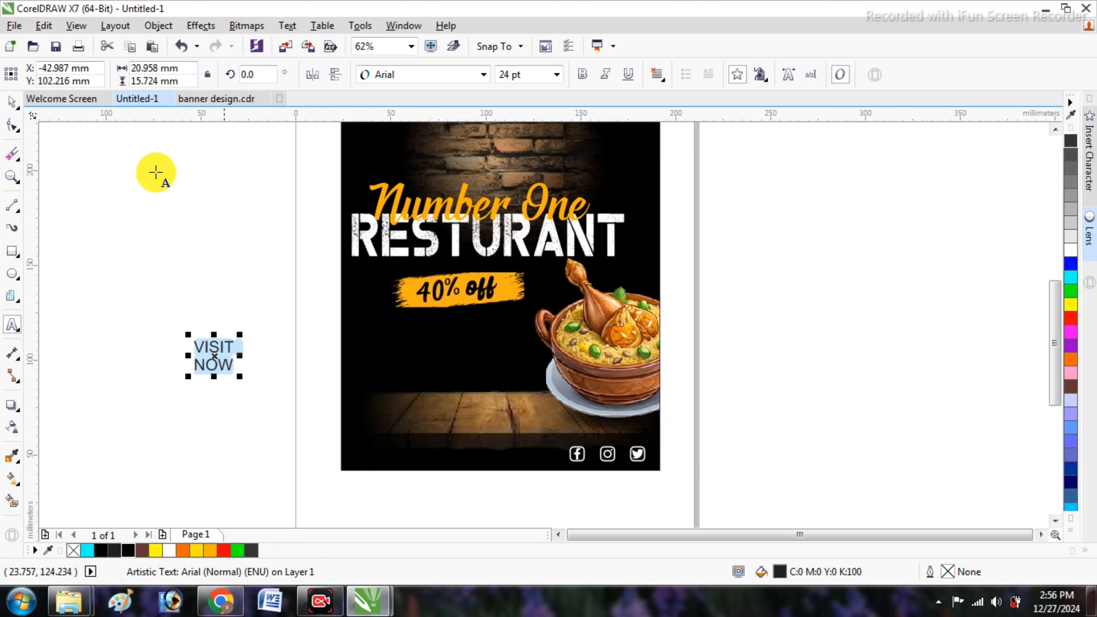
left_click(9, 103)
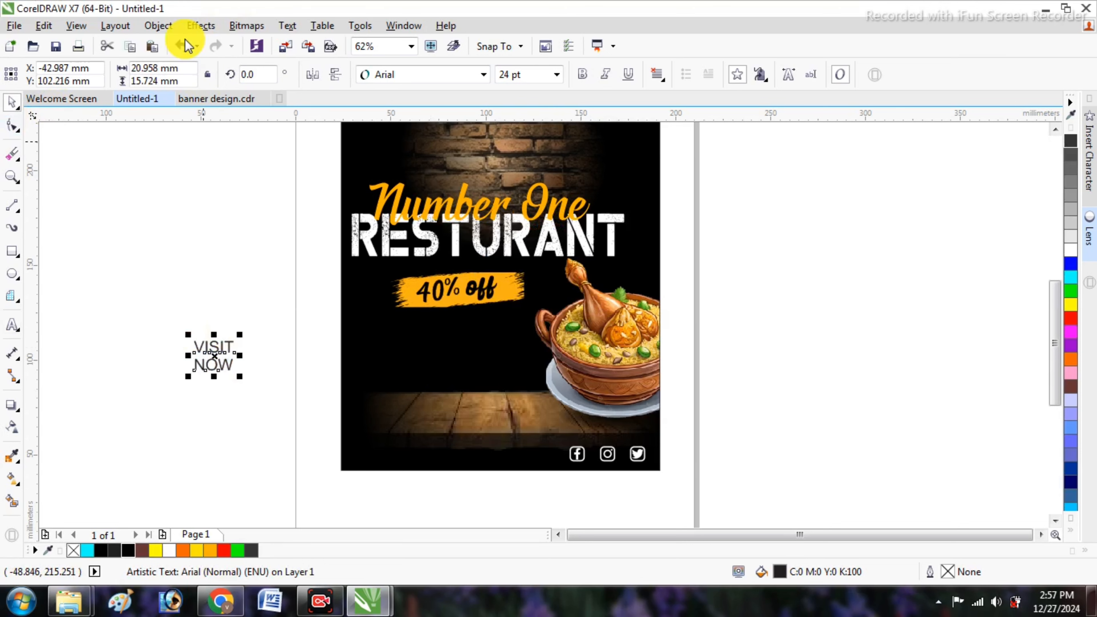
- Break the "VISIT NOW" text apart into separate lines and place "VISIT" above the wooden table, enlarged to about 45.6 pt
left_click(155, 22)
left_click(363, 265)
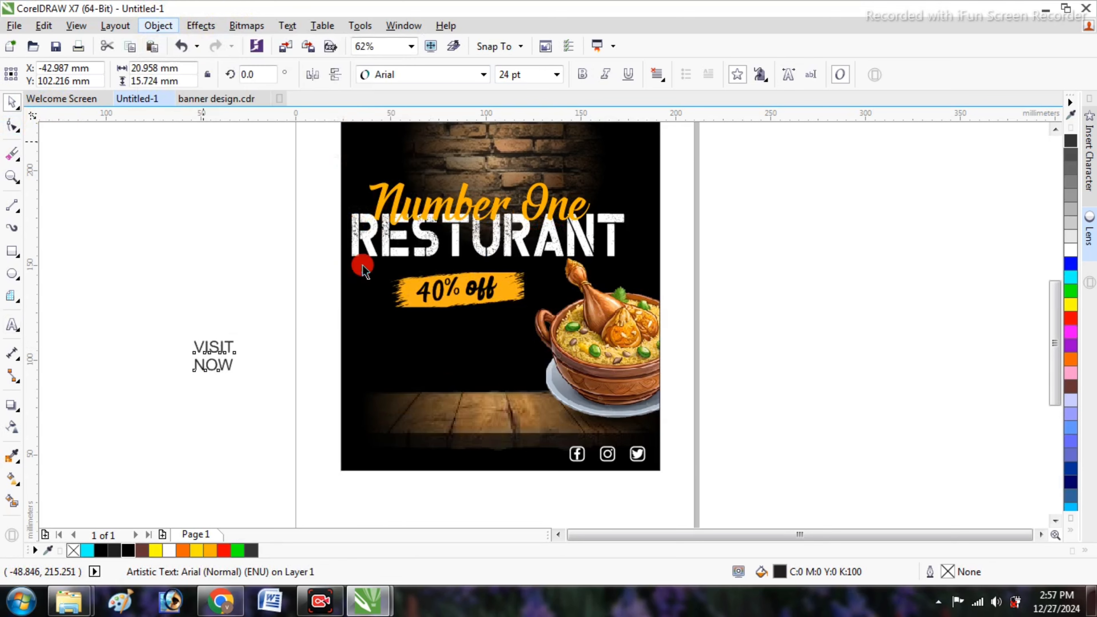
left_click_drag(219, 337, 470, 382)
- Set "VISIT" in Bauhaus 93, fill it with the headline's orange and place it near the poster's left edge above the table
scroll(442, 372, "up", 1)
left_click(435, 76)
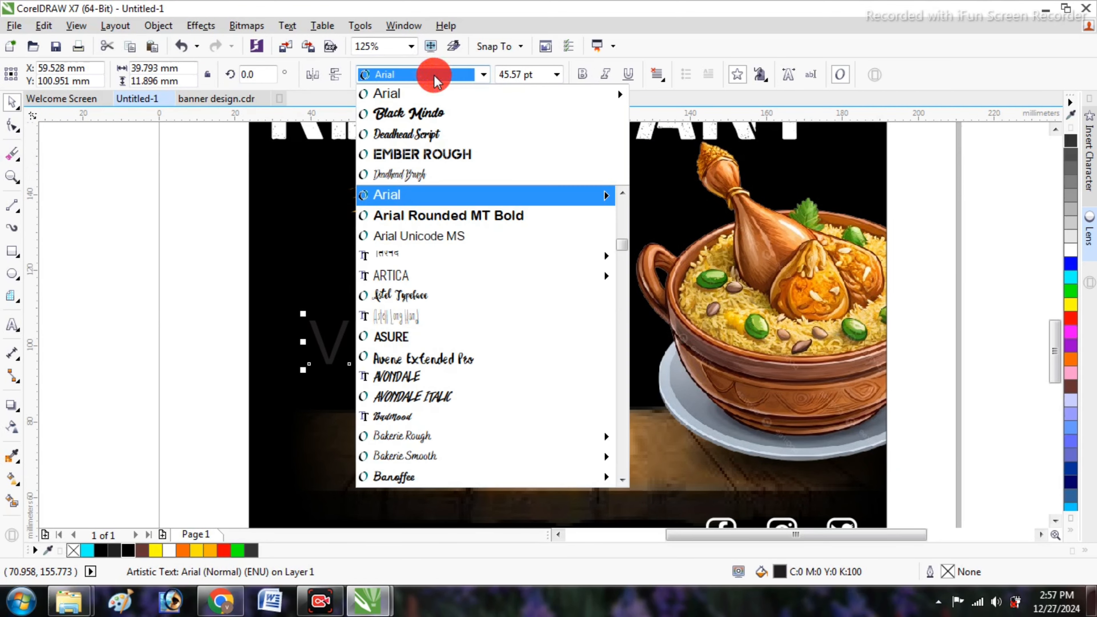
scroll(419, 285, "down", 5)
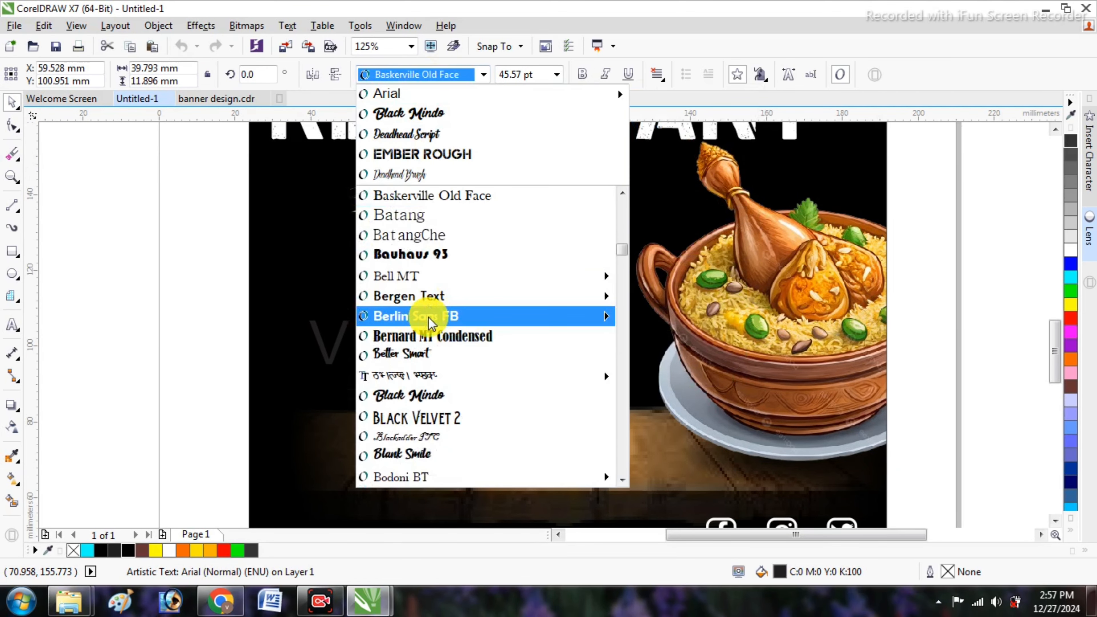
left_click(417, 255)
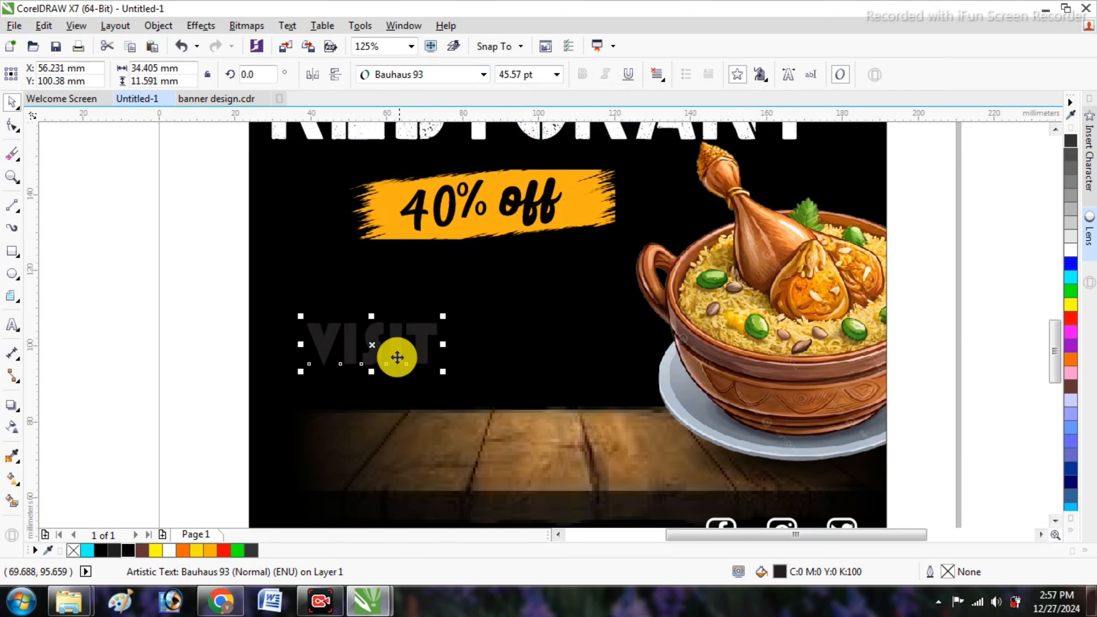
left_click(1070, 250)
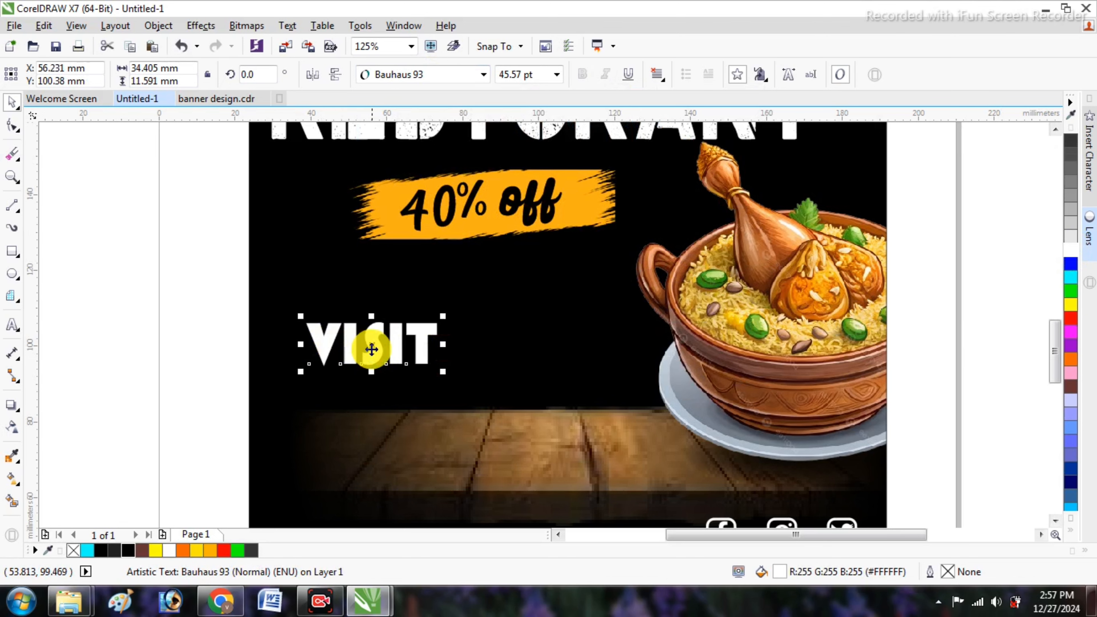
left_click_drag(374, 345, 350, 368)
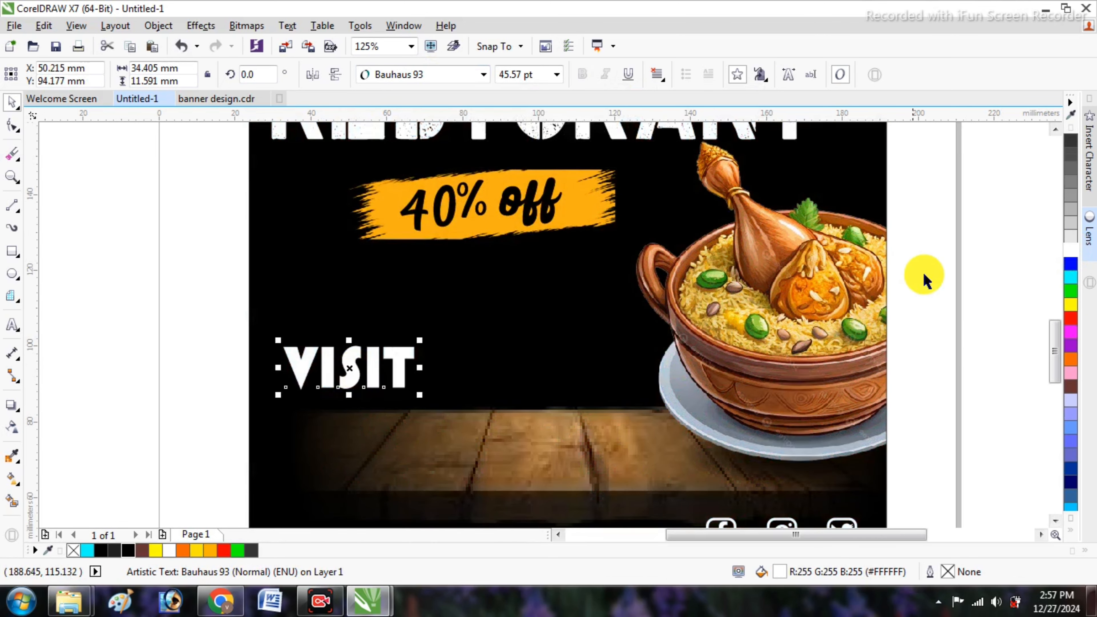
left_click(212, 550)
left_click(211, 380)
- Move "NOW" beneath "VISIT", fill it with white and enlarge it to about 32.6 pt
scroll(107, 360, "down", 4)
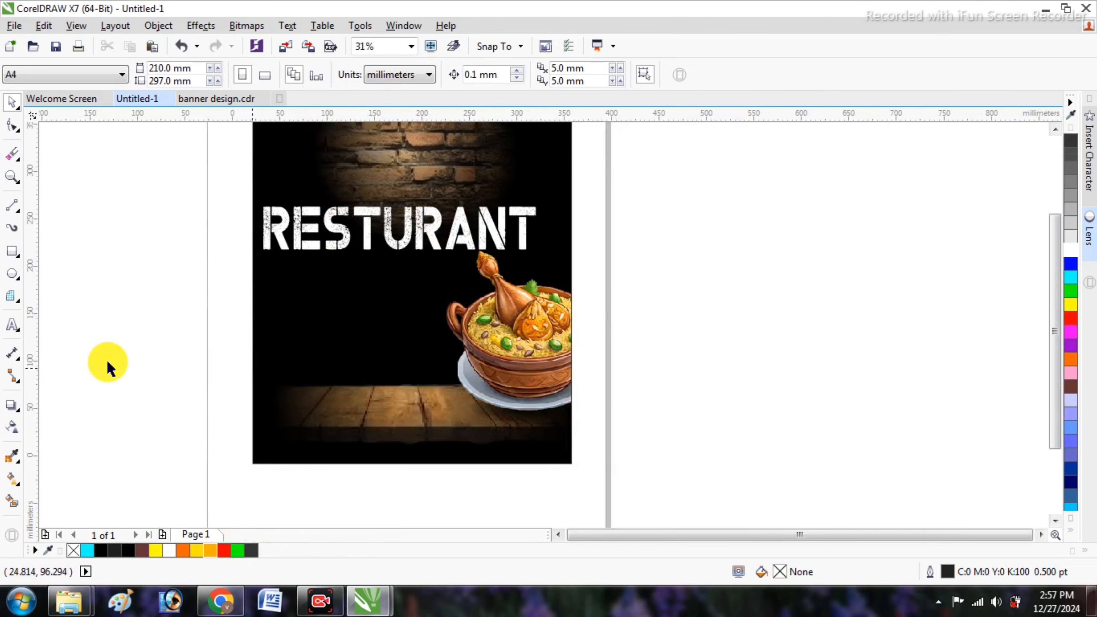
scroll(104, 380, "left", 1)
left_click_drag(243, 369, 329, 384)
scroll(330, 385, "up", 3)
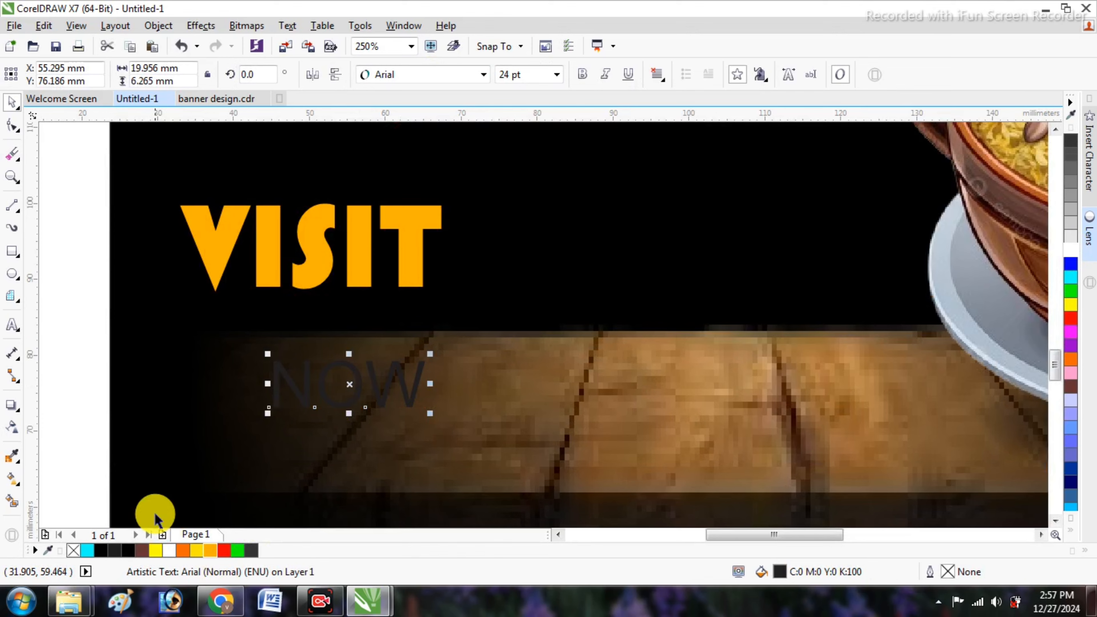
left_click(169, 551)
left_click_drag(351, 386, 316, 354)
left_click_drag(396, 382, 421, 417)
left_click_drag(312, 350, 317, 374)
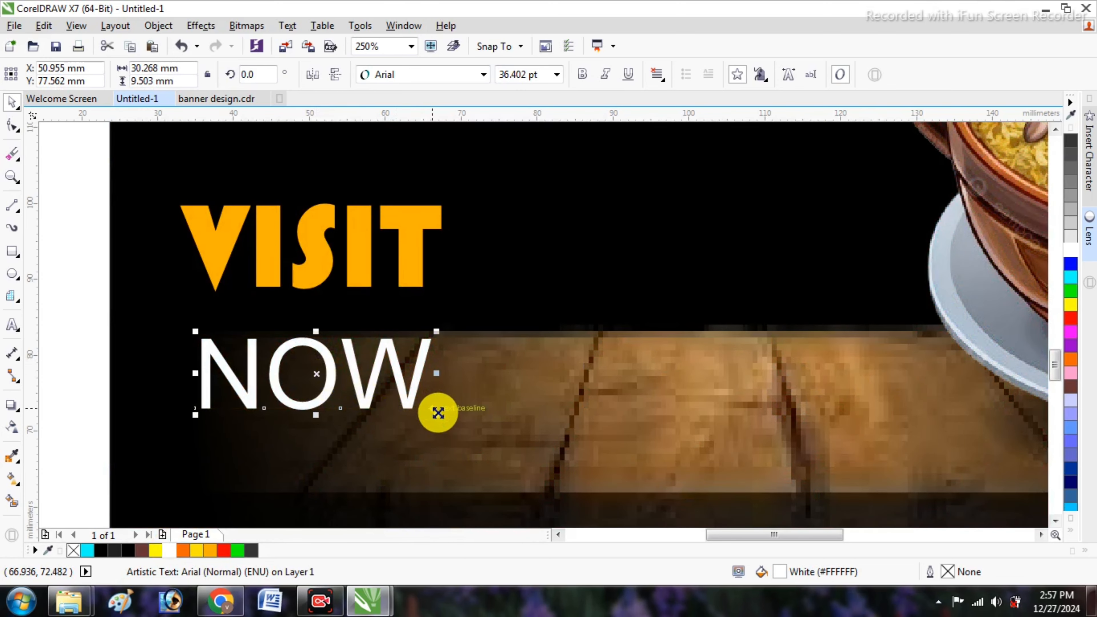
left_click_drag(438, 413, 427, 411)
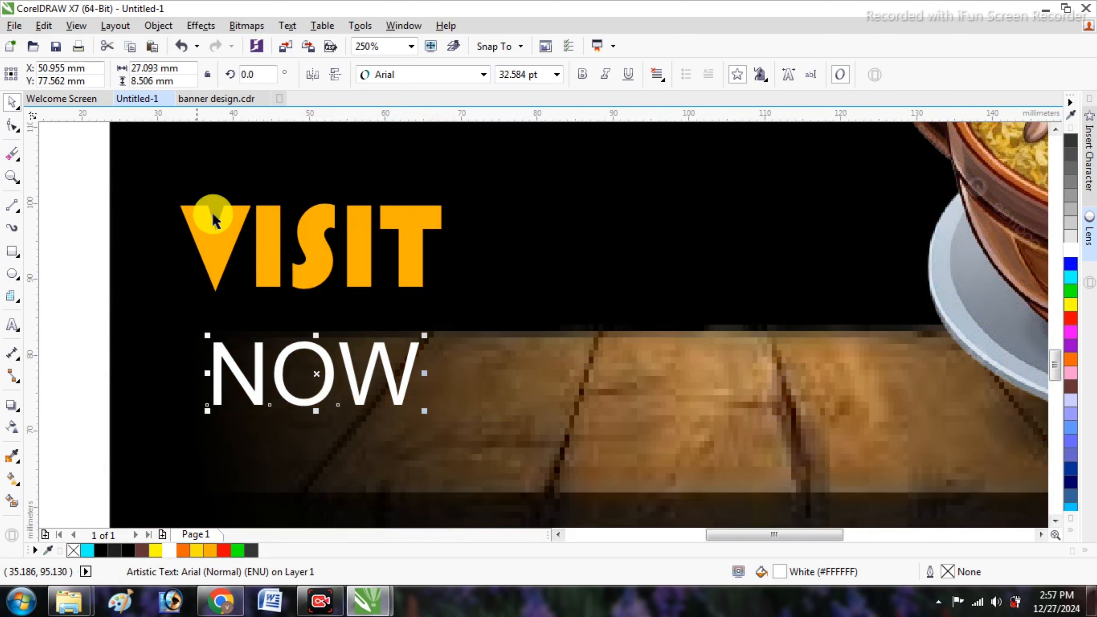
- Set "NOW" in the Ember Rough font, fit it closely beneath "VISIT" and deselect it
left_click(435, 78)
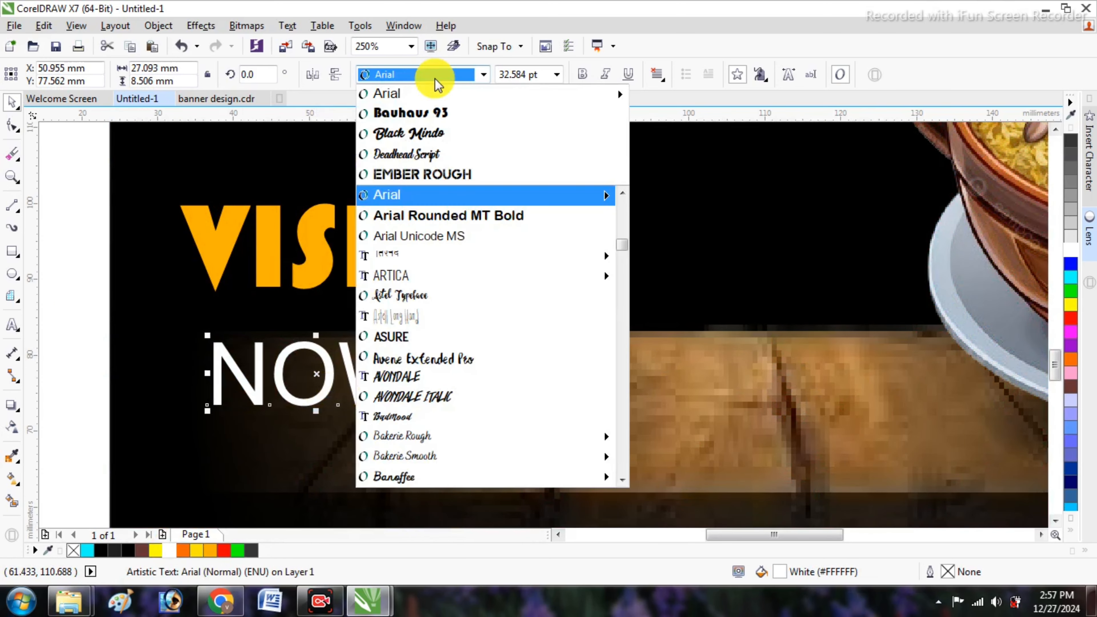
left_click(462, 182)
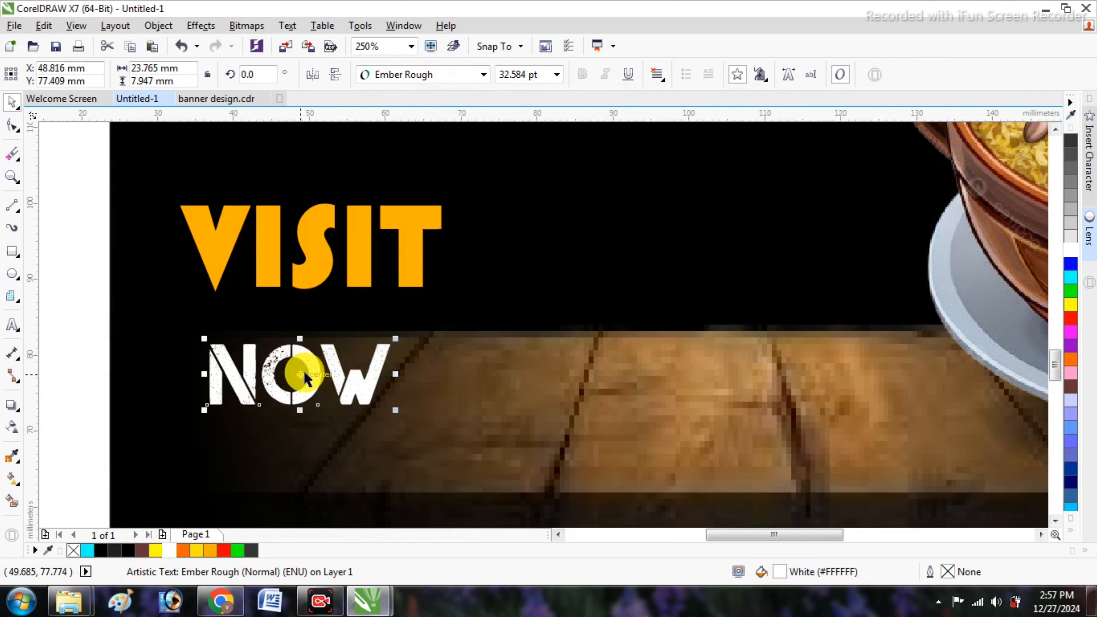
left_click_drag(301, 360, 306, 347)
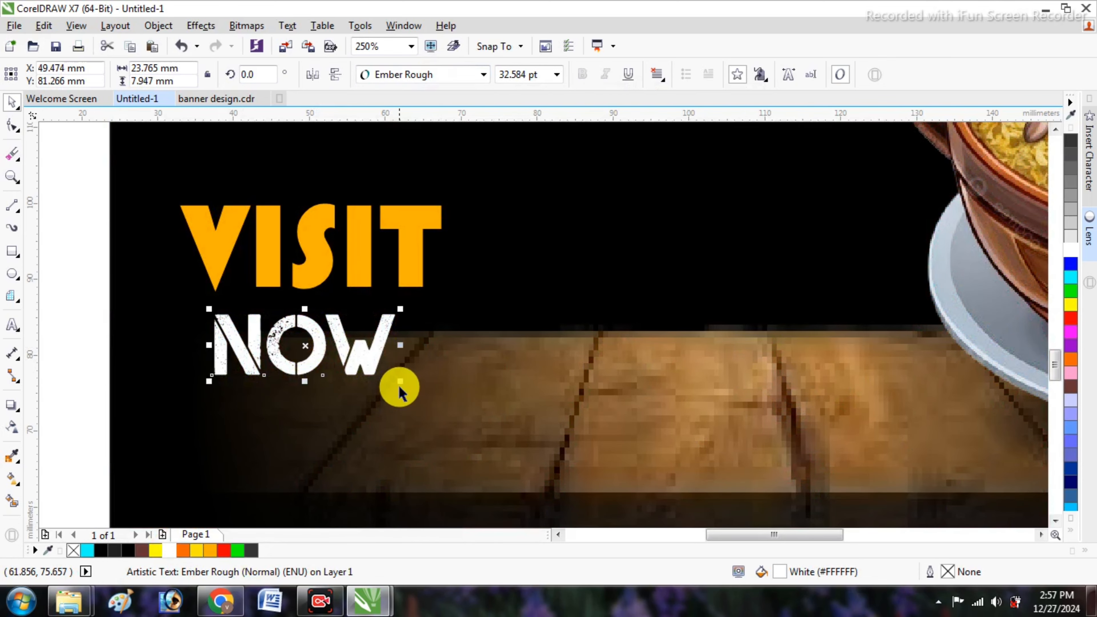
left_click_drag(394, 377, 353, 369)
scroll(354, 369, "down", 2)
left_click(170, 313)
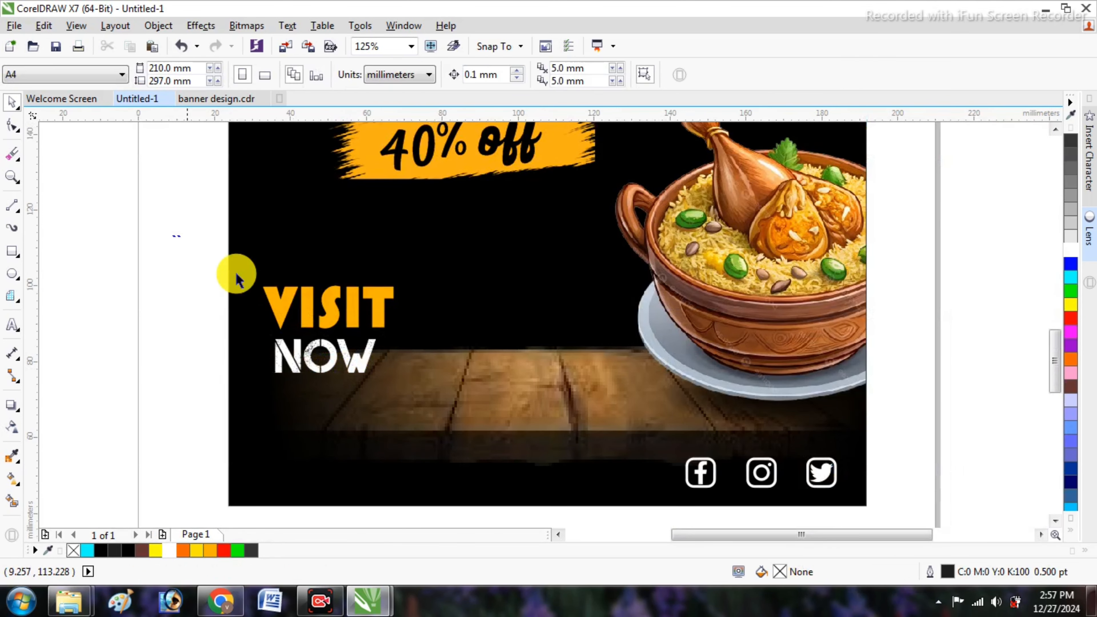
- Move "VISIT" and "NOW" together to the poster's lower-left corner
left_click_drag(239, 280, 436, 402)
left_click_drag(327, 334, 306, 431)
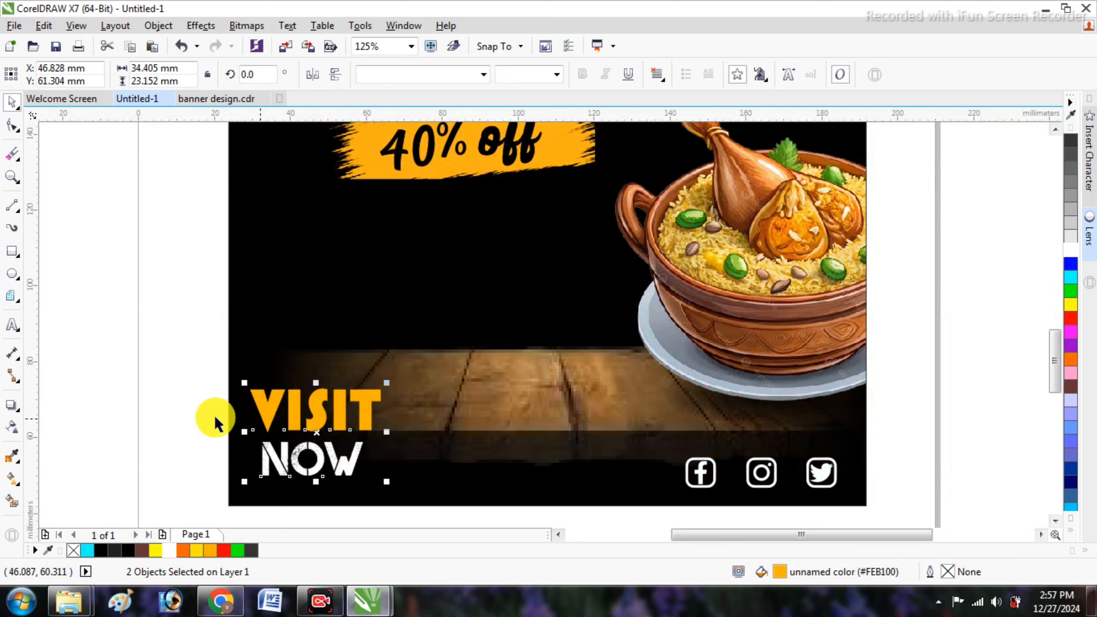
left_click(173, 396)
- Draw a circle about 2.1 mm across above the "VISIT" text, filled white with no outline
scroll(254, 402, "down", 2)
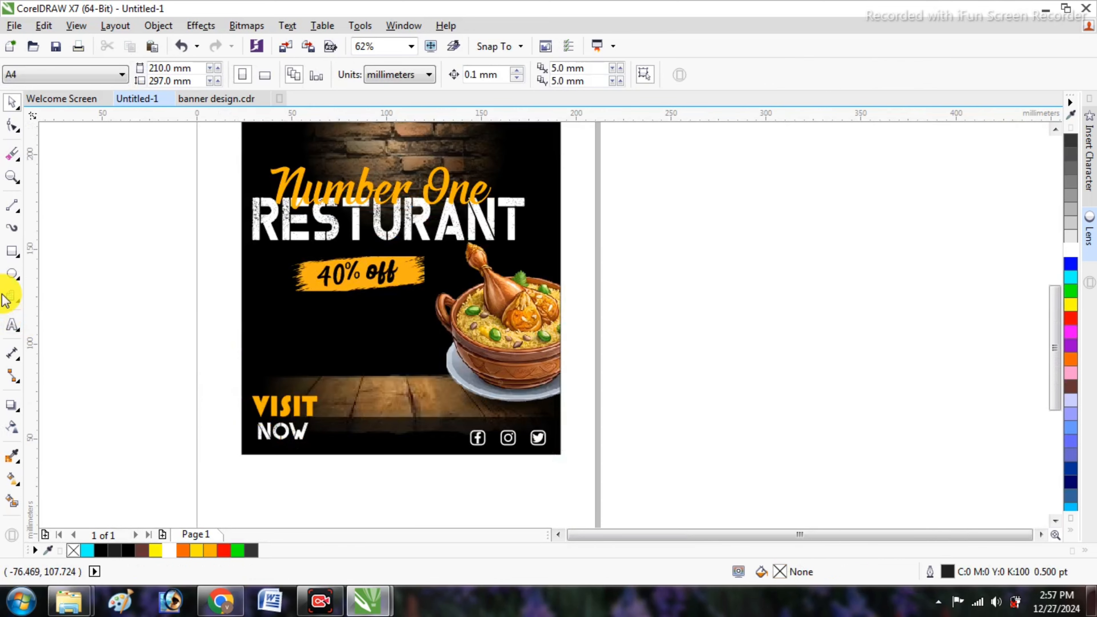
left_click(12, 273)
scroll(228, 363, "up", 2)
left_click_drag(289, 308, 293, 312)
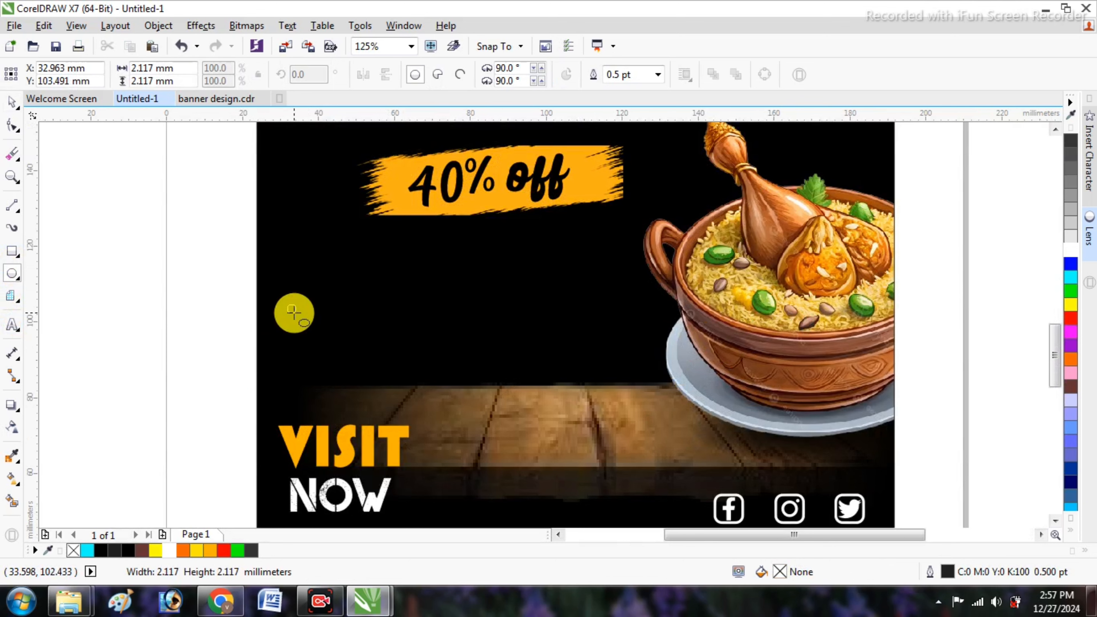
scroll(294, 312, "up", 4)
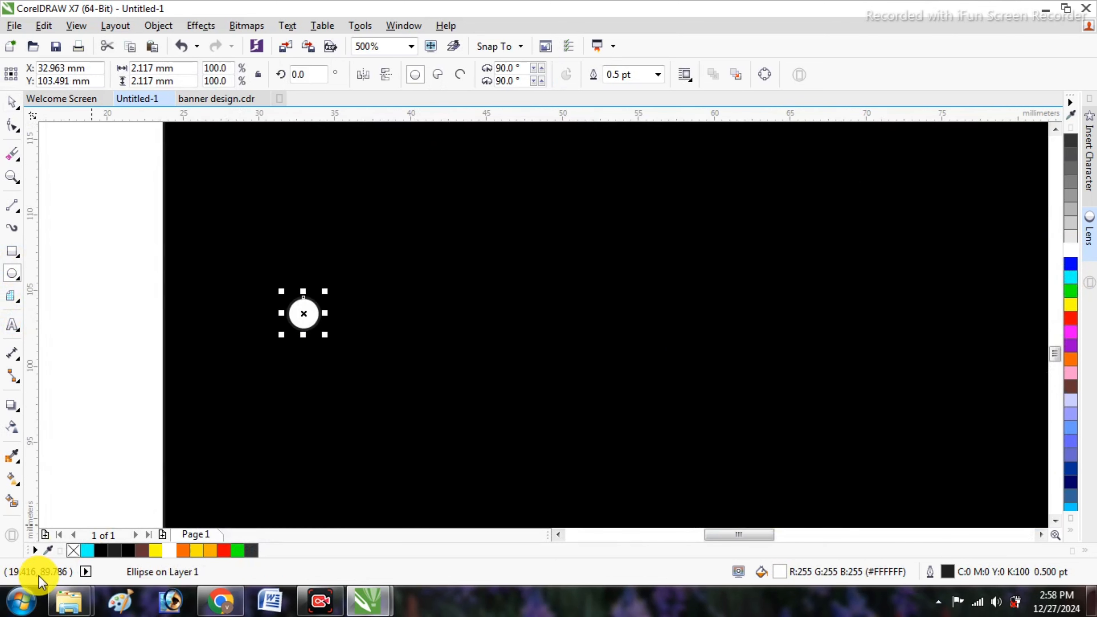
right_click(71, 549)
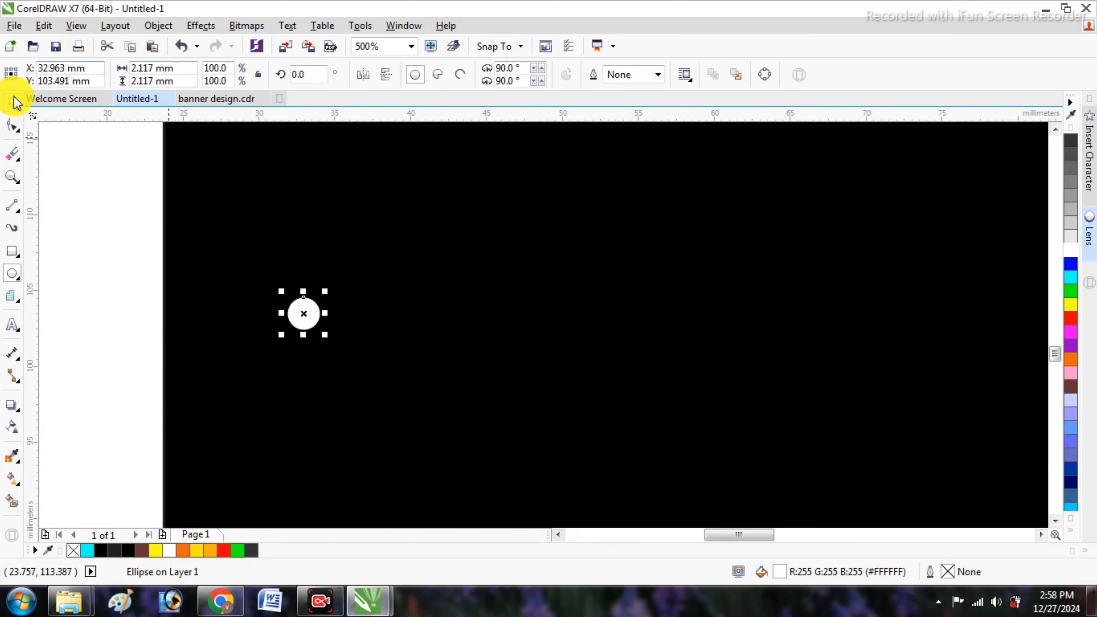
scroll(214, 319, "down", 4)
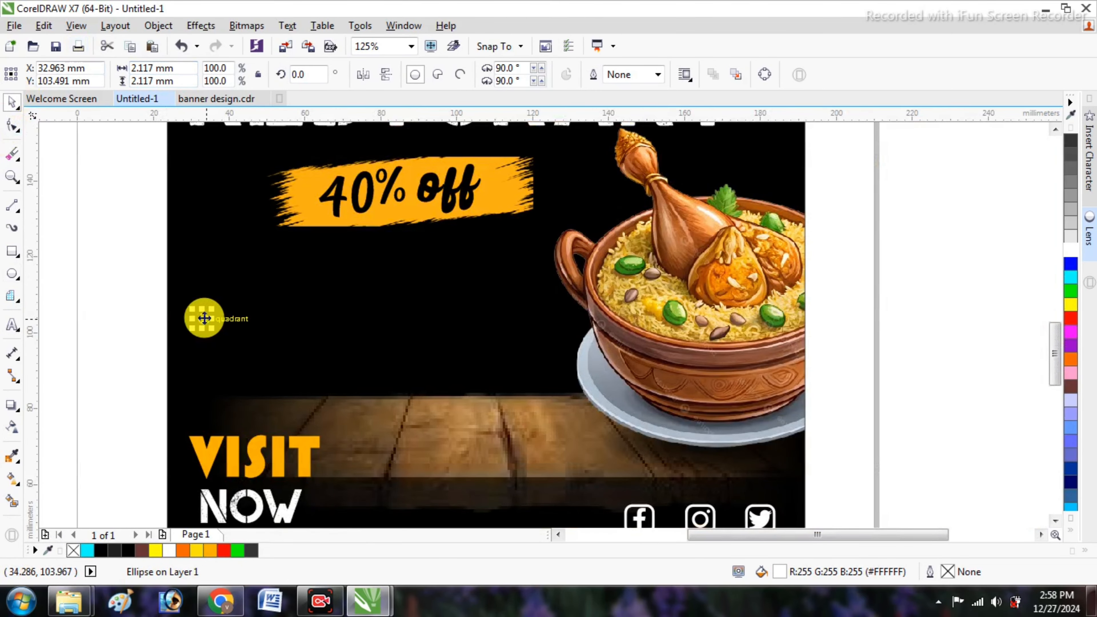
- Duplicate the small white circle at equal spacing into a grid of three rows of five dots above the "VISIT" text
left_click_drag(204, 318, 232, 325)
right_click(232, 325)
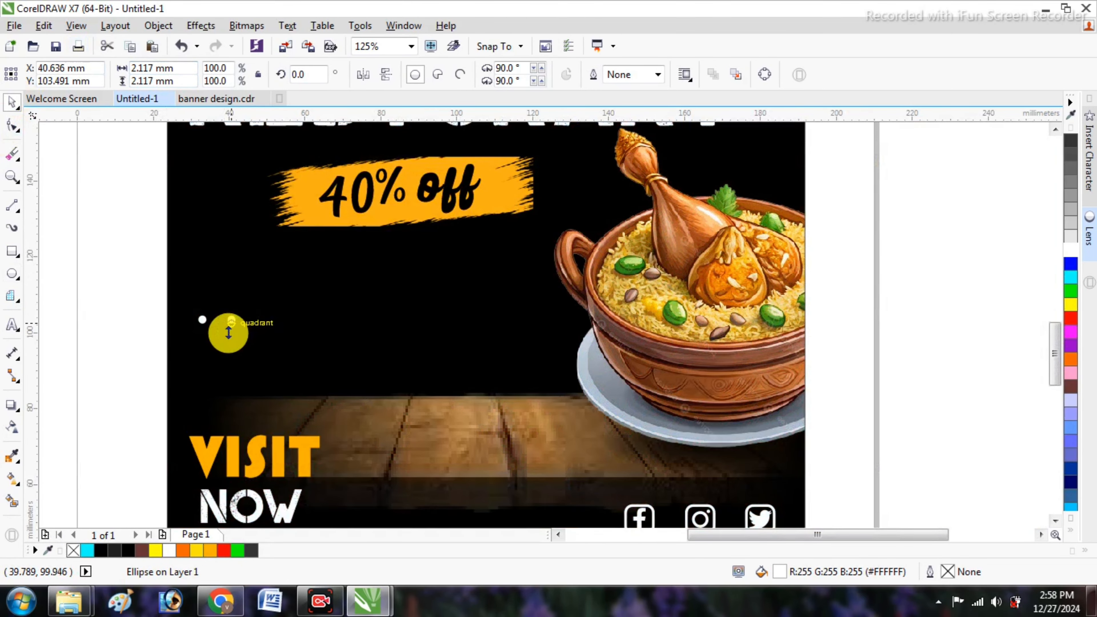
left_click_drag(114, 305, 262, 344)
key("ctrl+r")
left_click(115, 326)
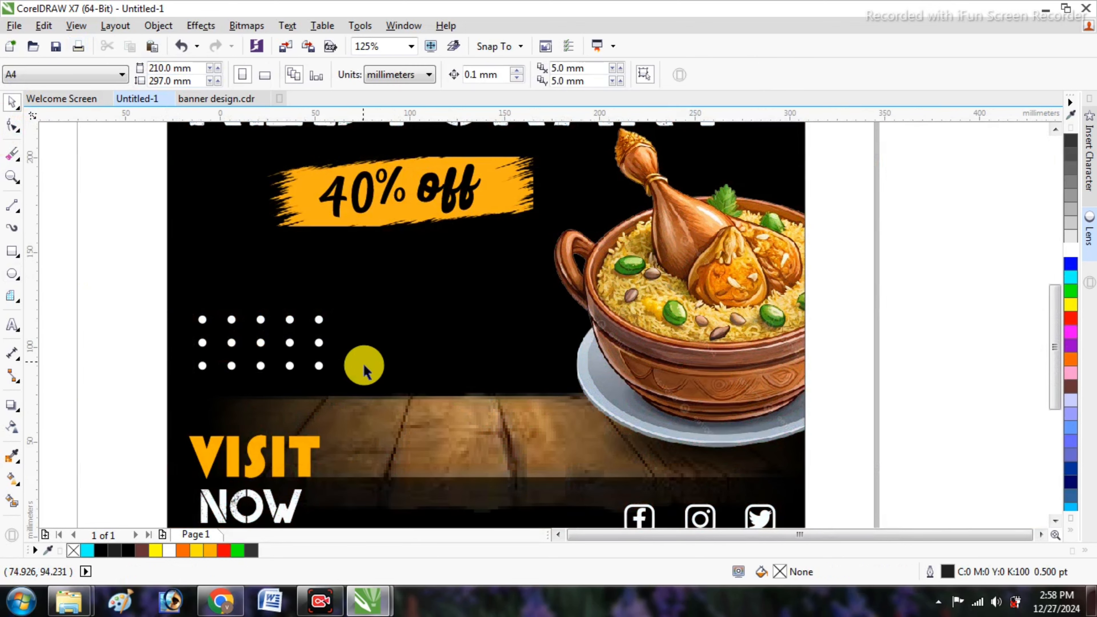
scroll(365, 371, "down", 3)
scroll(364, 371, "down", 2)
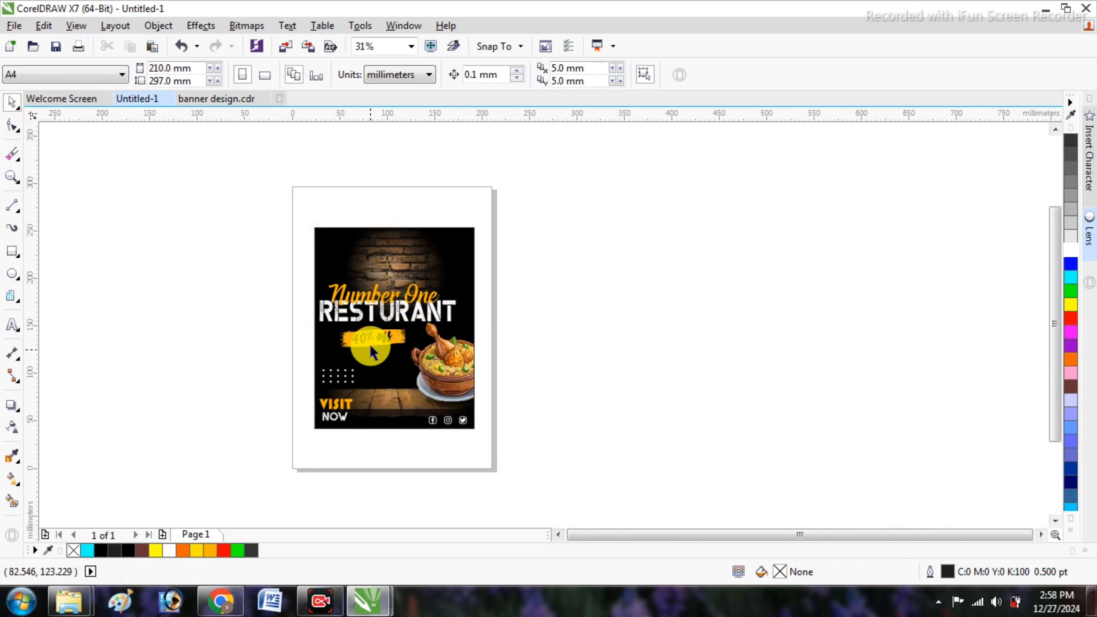
scroll(379, 322, "up", 2)
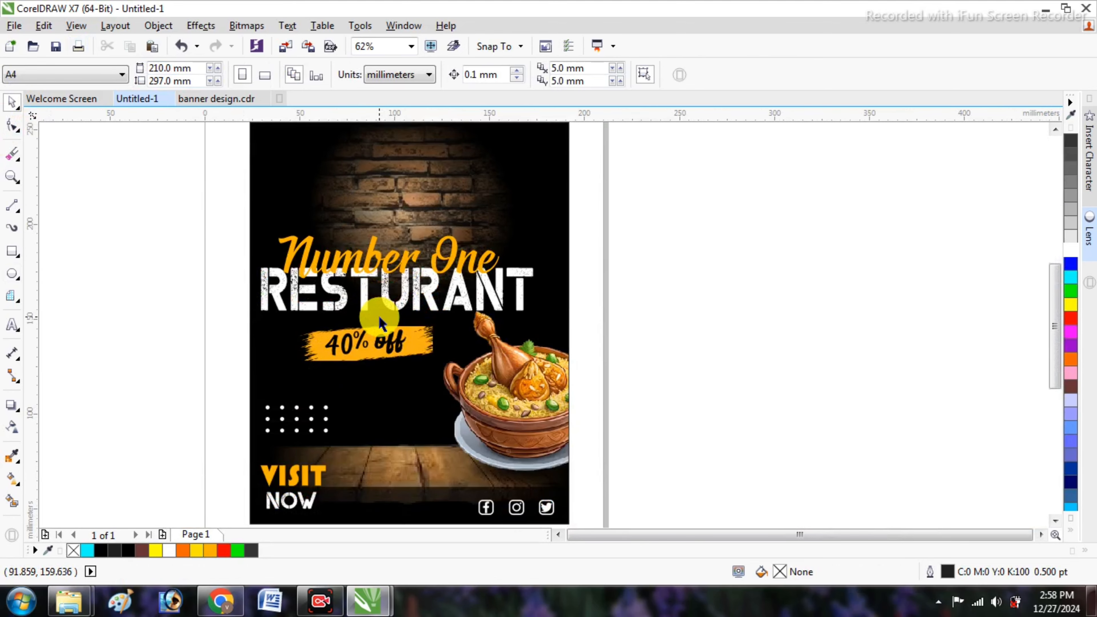
scroll(379, 322, "down", 1)
scroll(378, 314, "up", 2)
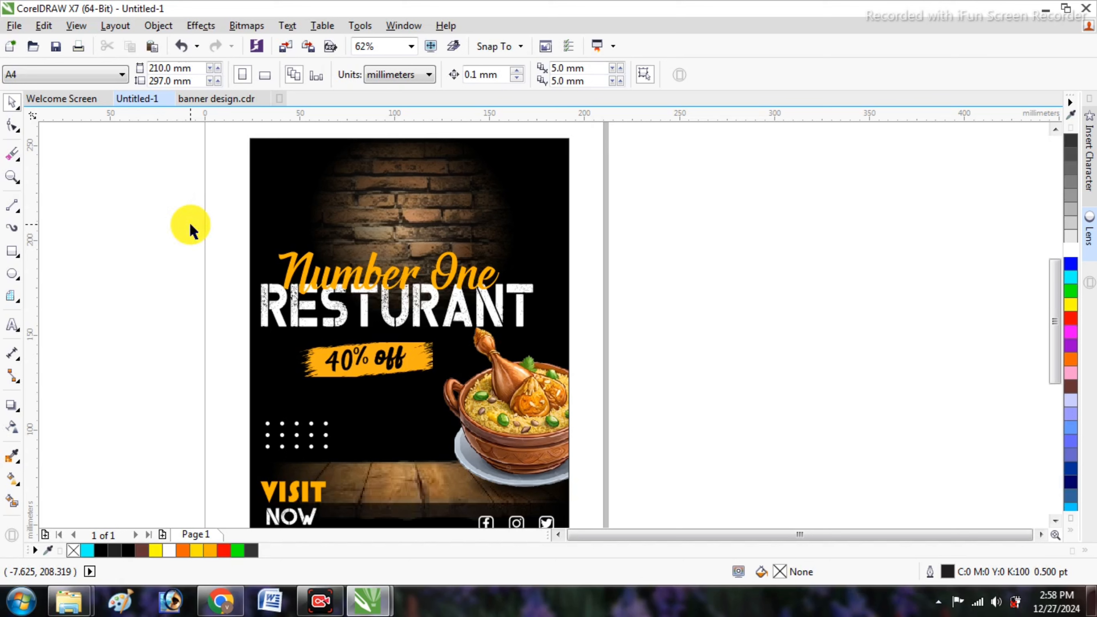
left_click(19, 248)
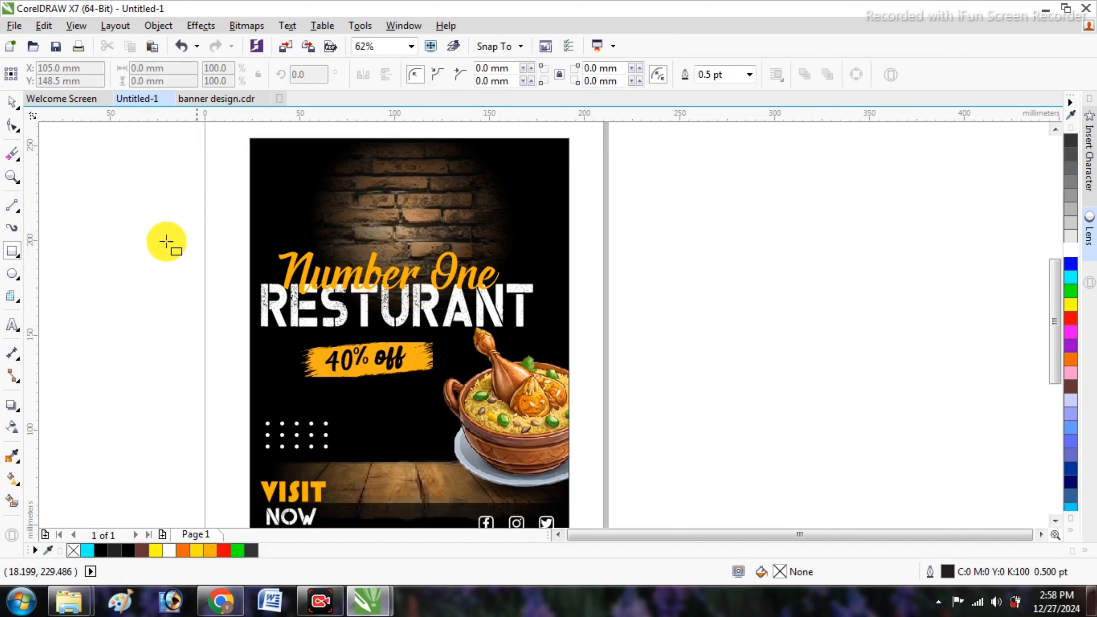
left_click(18, 323)
left_click(263, 157)
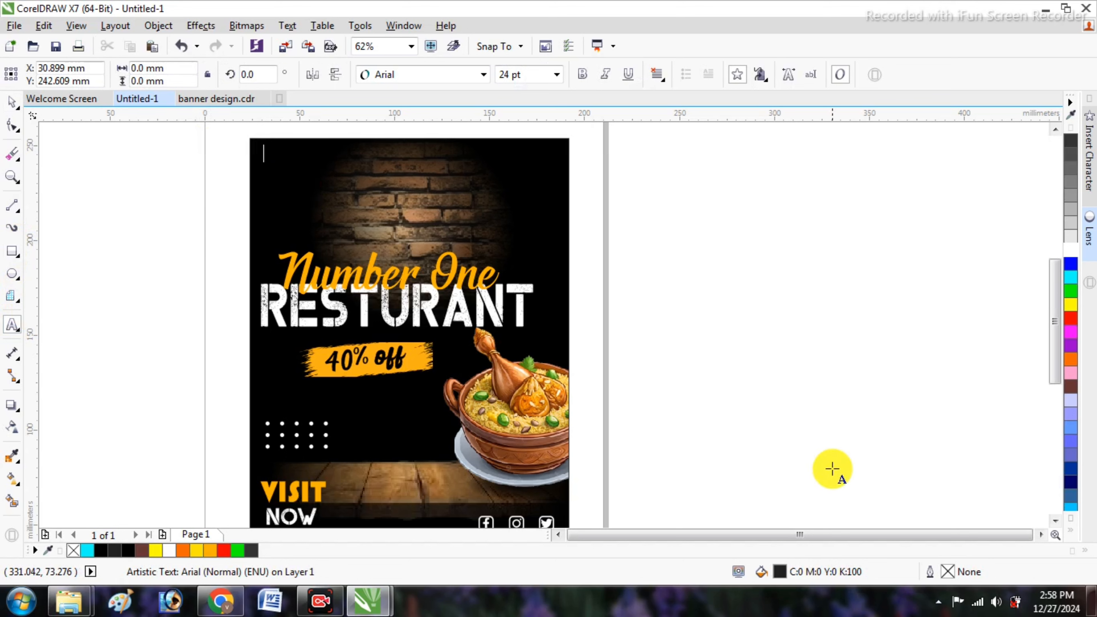
- Paste the chef logo and place it in the poster's upper-left corner
left_click(12, 103)
key("ctrl+v")
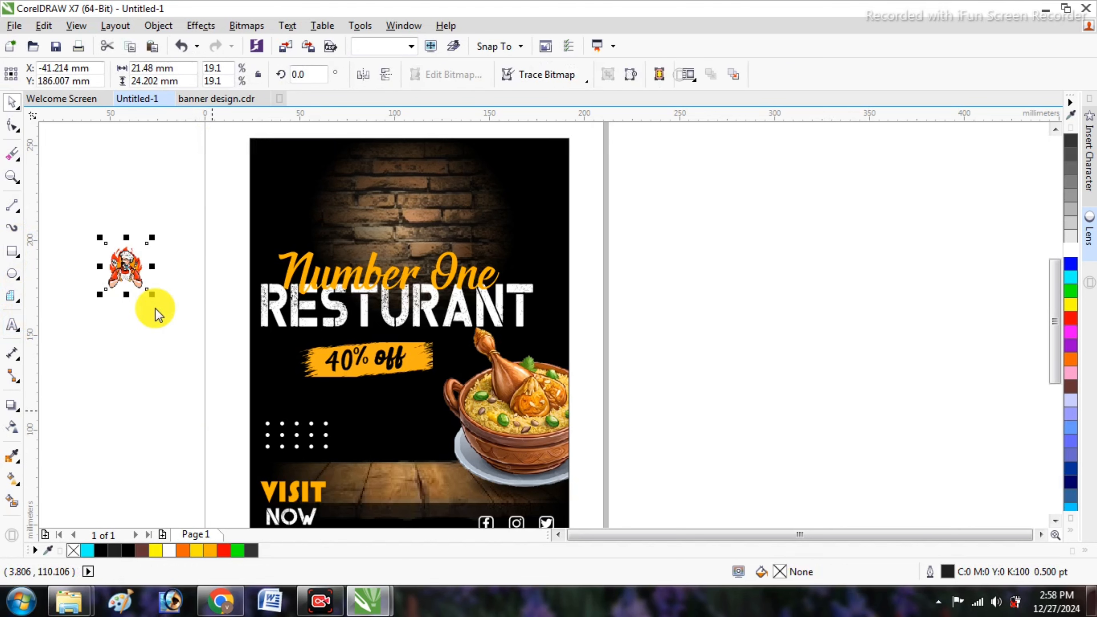
left_click_drag(128, 270, 282, 166)
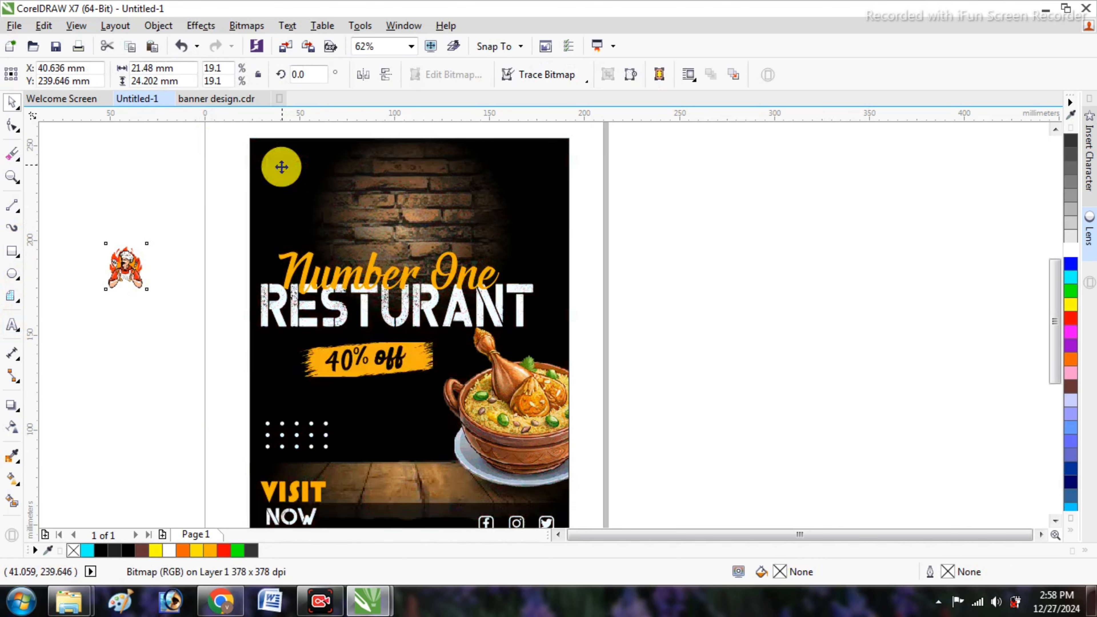
scroll(269, 143, "up", 1)
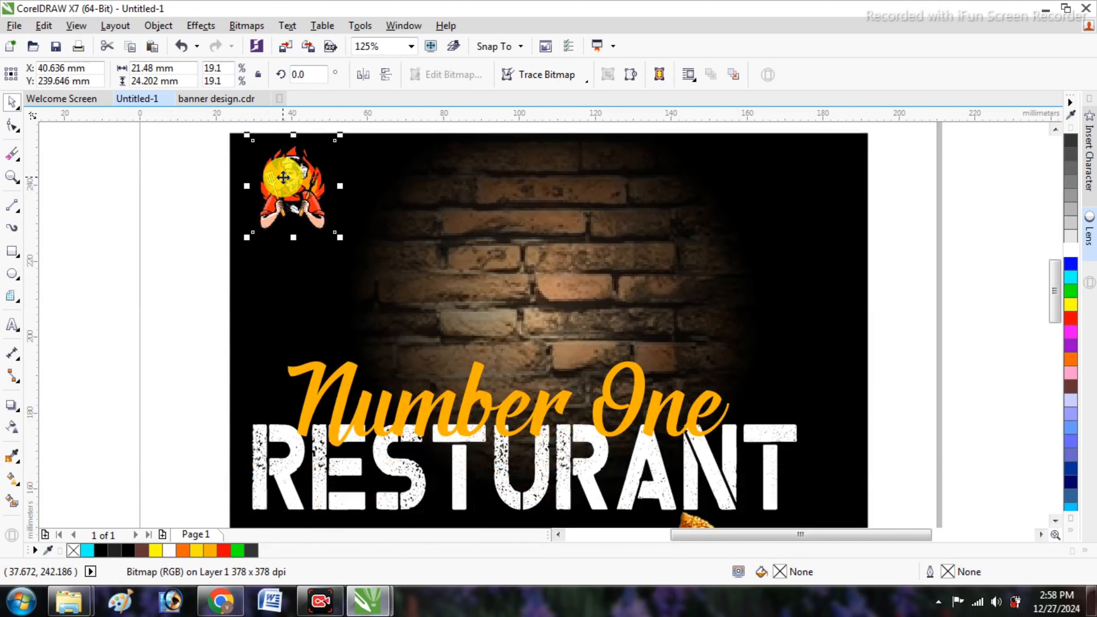
left_click(155, 219)
left_click_drag(285, 197, 273, 194)
left_click(143, 242)
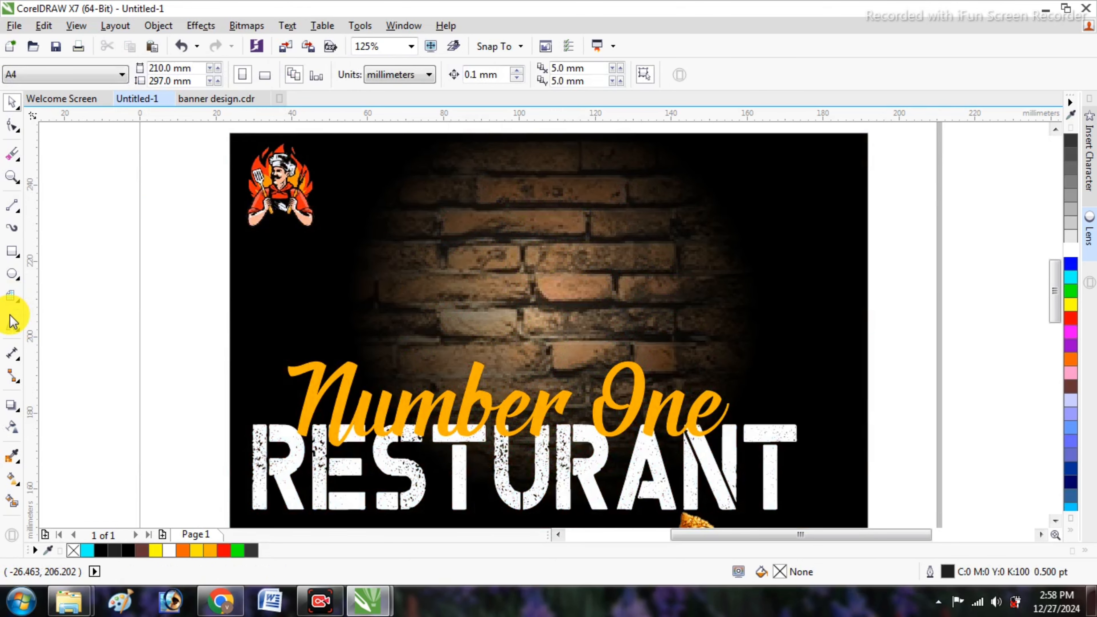
- Add centre-aligned text near the poster's upper-right corner with "call", "now" and the phone number on three lines
left_click(12, 324)
left_click(758, 160)
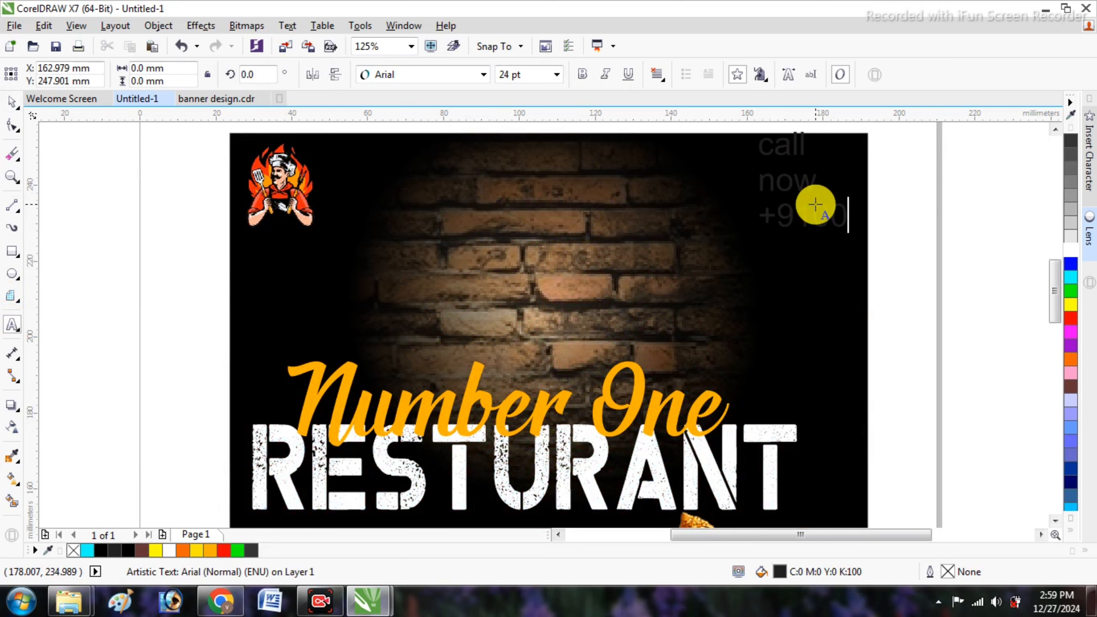
key("ctrl+a")
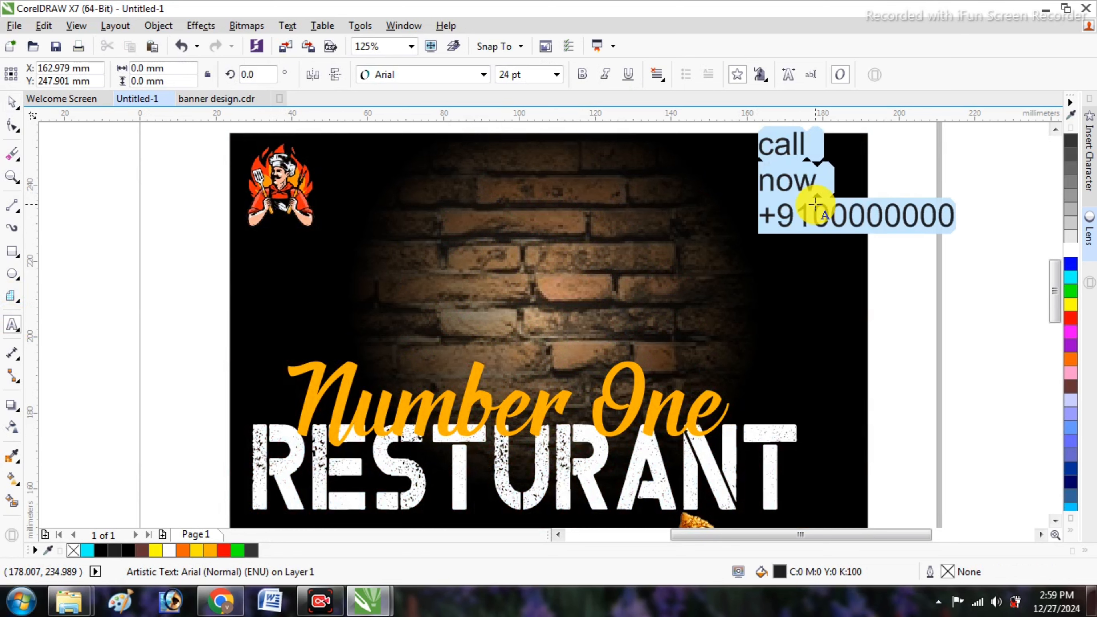
key("ctrl+r")
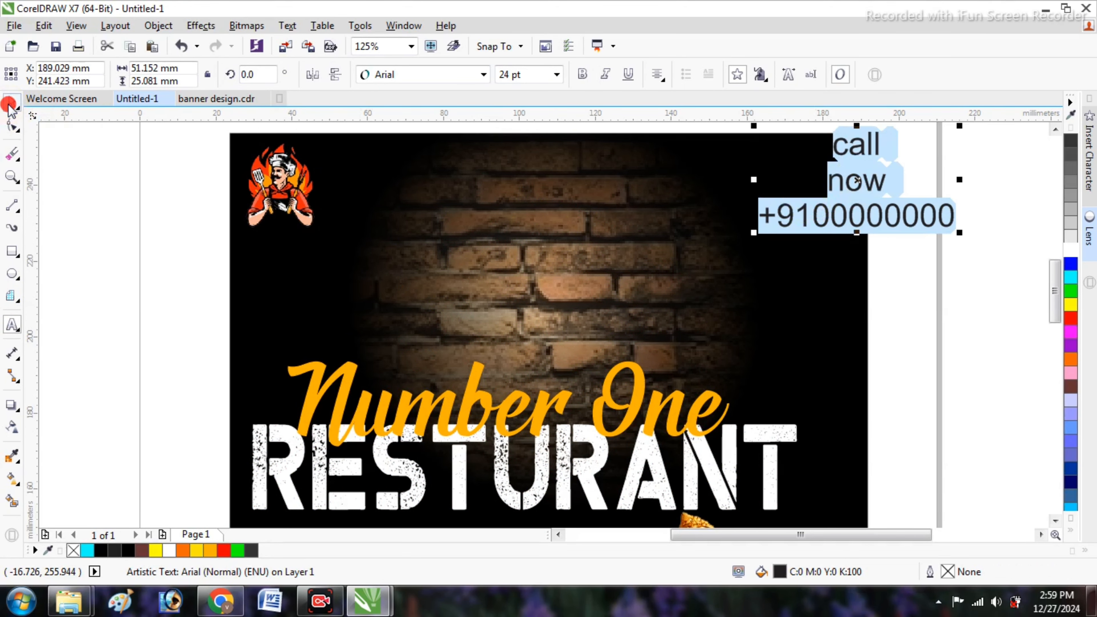
- Move the call text block inward over the poster's upper-right area and fill it white
left_click(9, 104)
scroll(666, 266, "left", 3)
left_click_drag(912, 180, 838, 192)
scroll(803, 230, "right", 3)
scroll(901, 173, "up", 2)
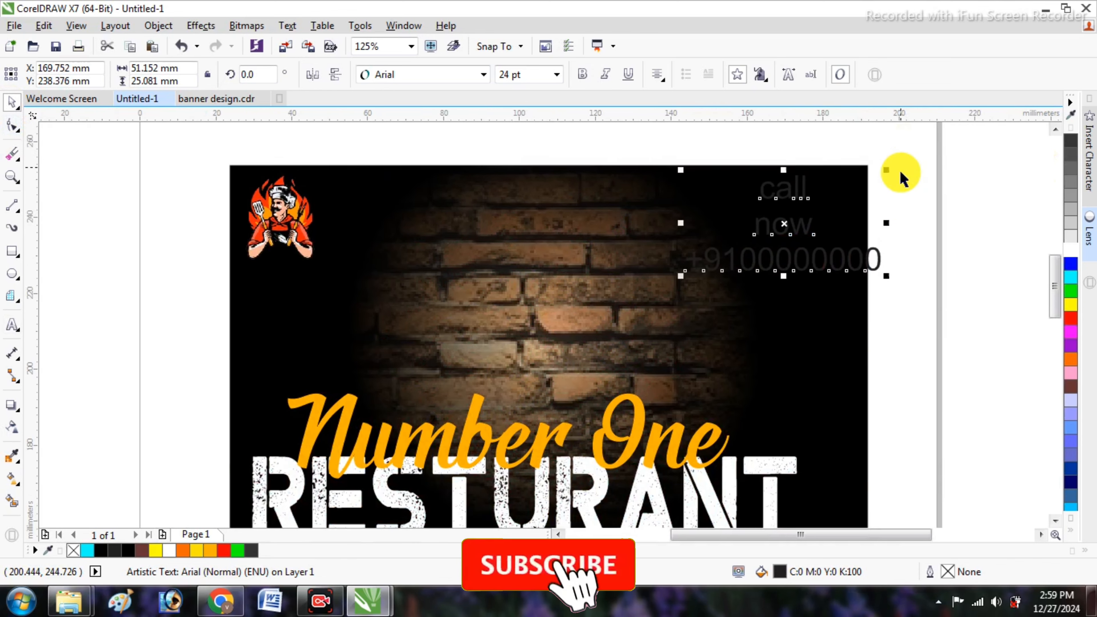
scroll(904, 177, "up", 1)
left_click(953, 210)
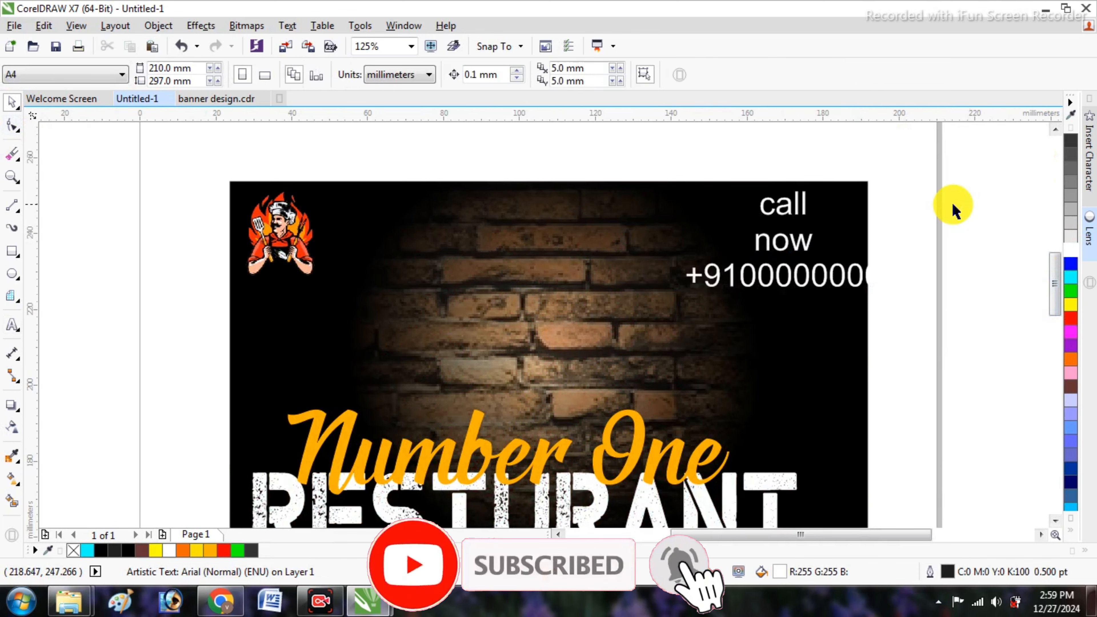
- Join "call" and "now" into a single line above the phone number
scroll(953, 210, "up", 2)
left_click(584, 284)
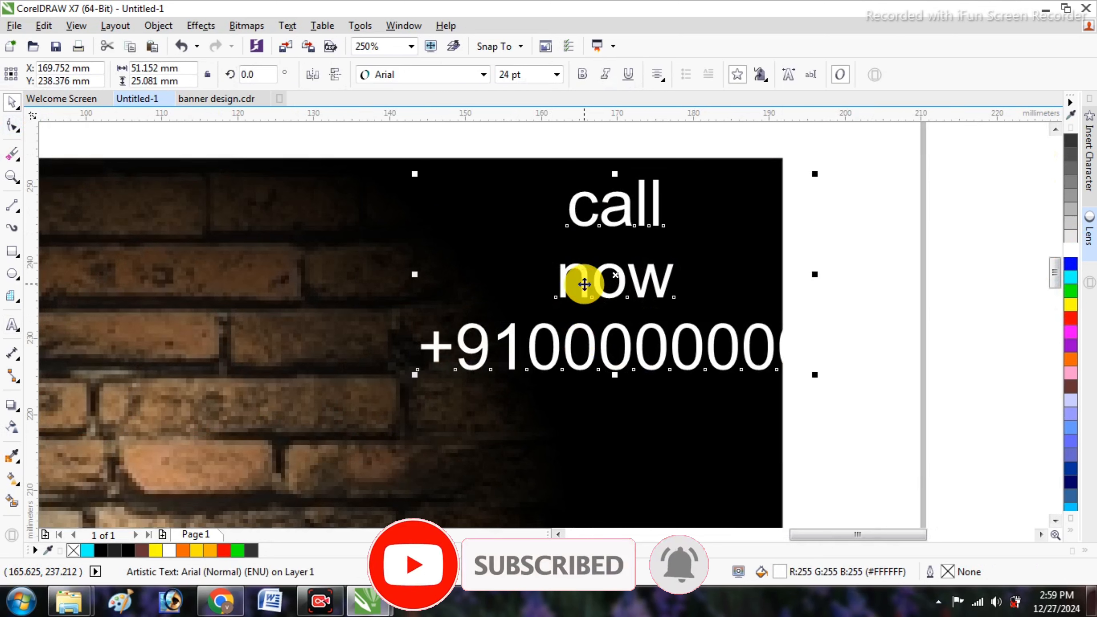
double_click(562, 281)
key("BackSpace")
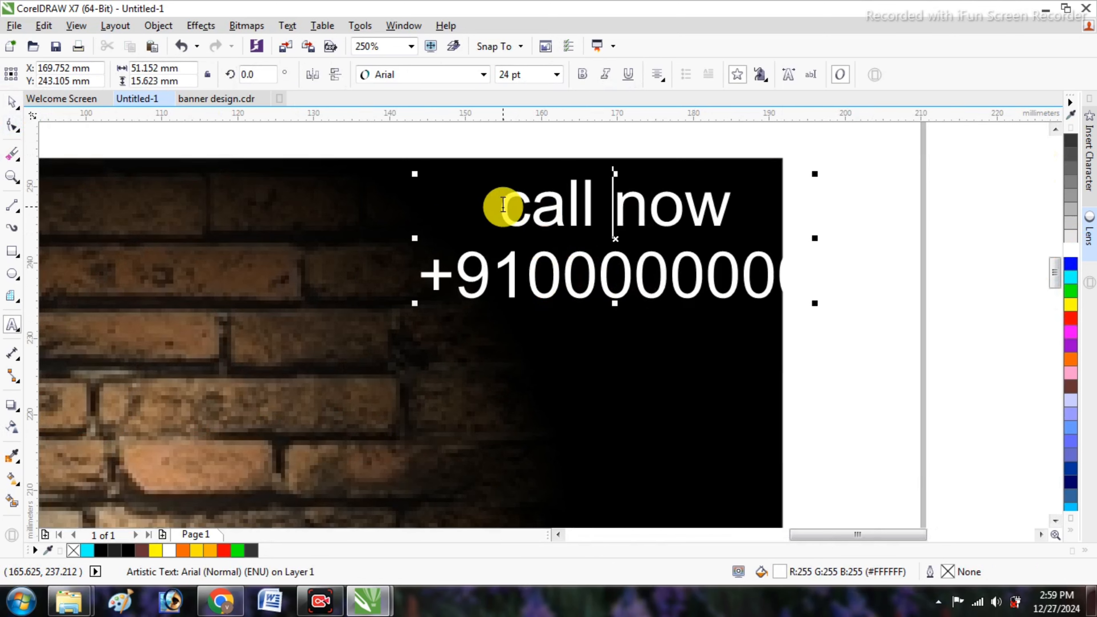
- Set both the "call now" line and the phone number line in the Better Smart font
left_click_drag(503, 204, 749, 208)
left_click(484, 74)
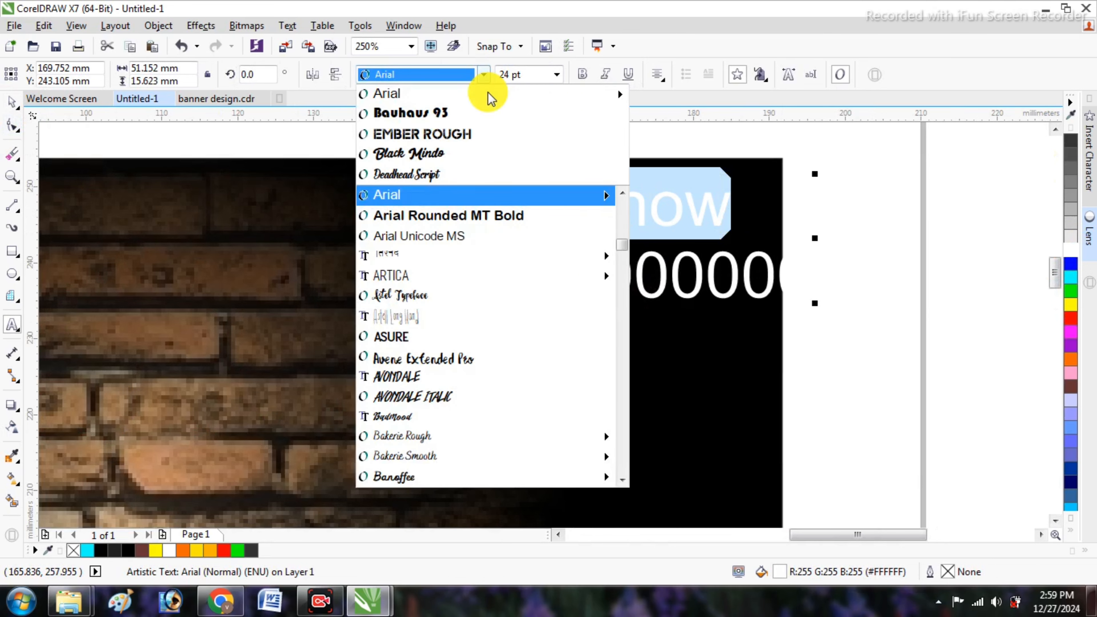
scroll(470, 235, "down", 4)
scroll(470, 235, "down", 2)
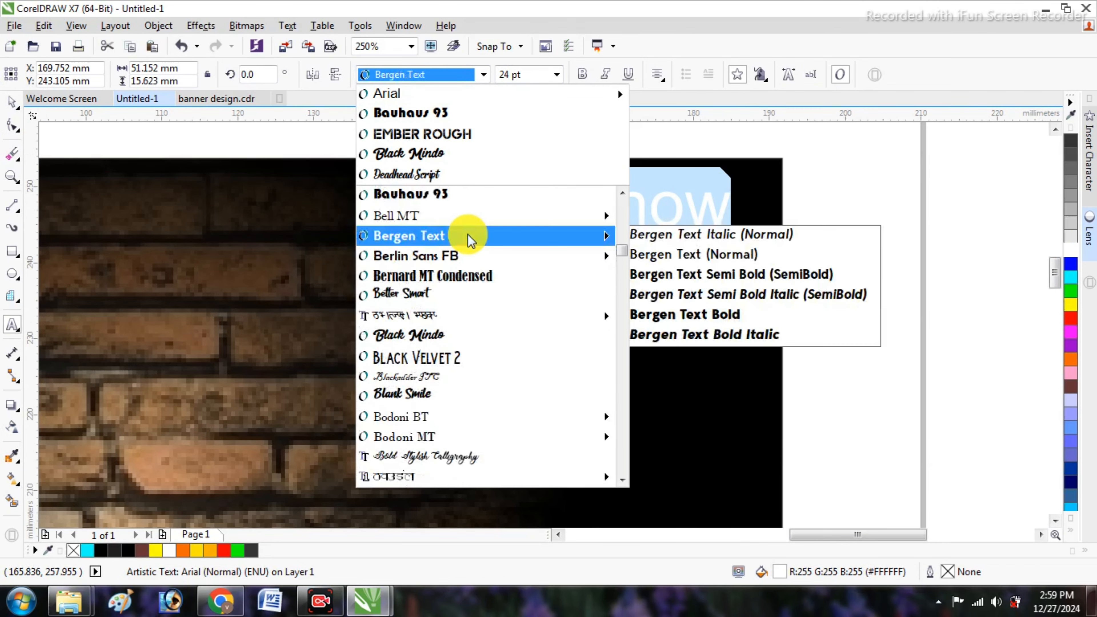
left_click(412, 294)
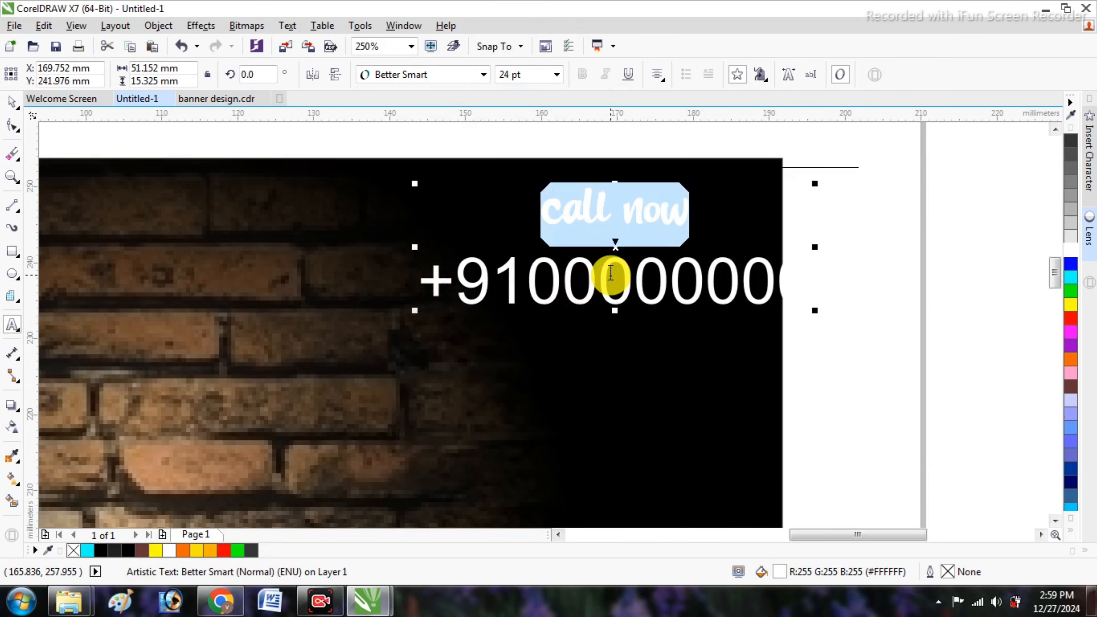
left_click_drag(428, 283, 799, 296)
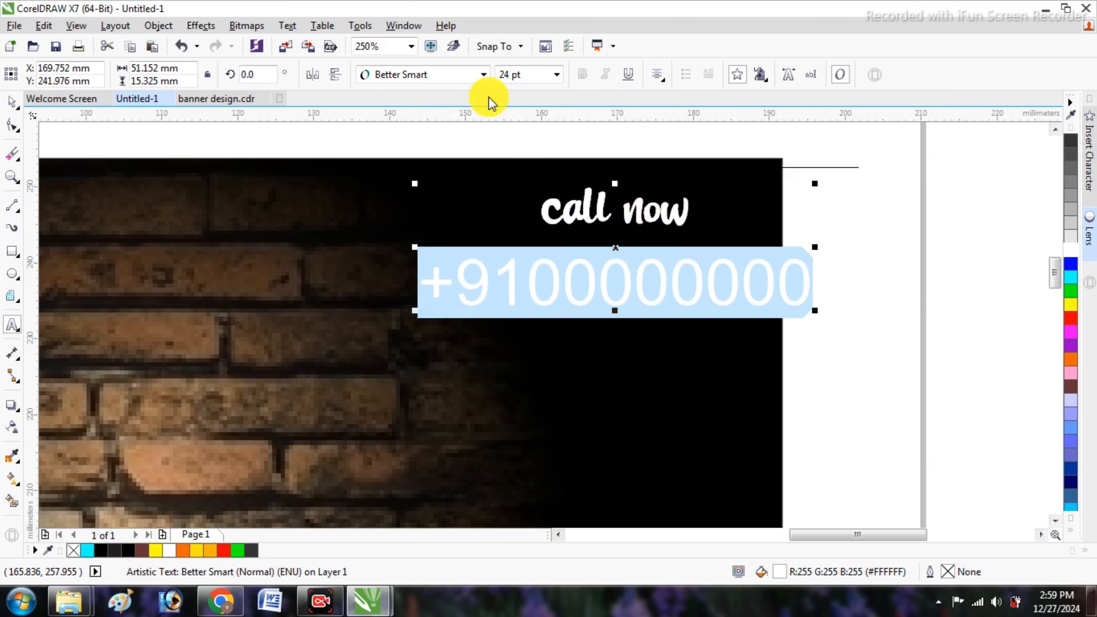
left_click(483, 76)
left_click(452, 113)
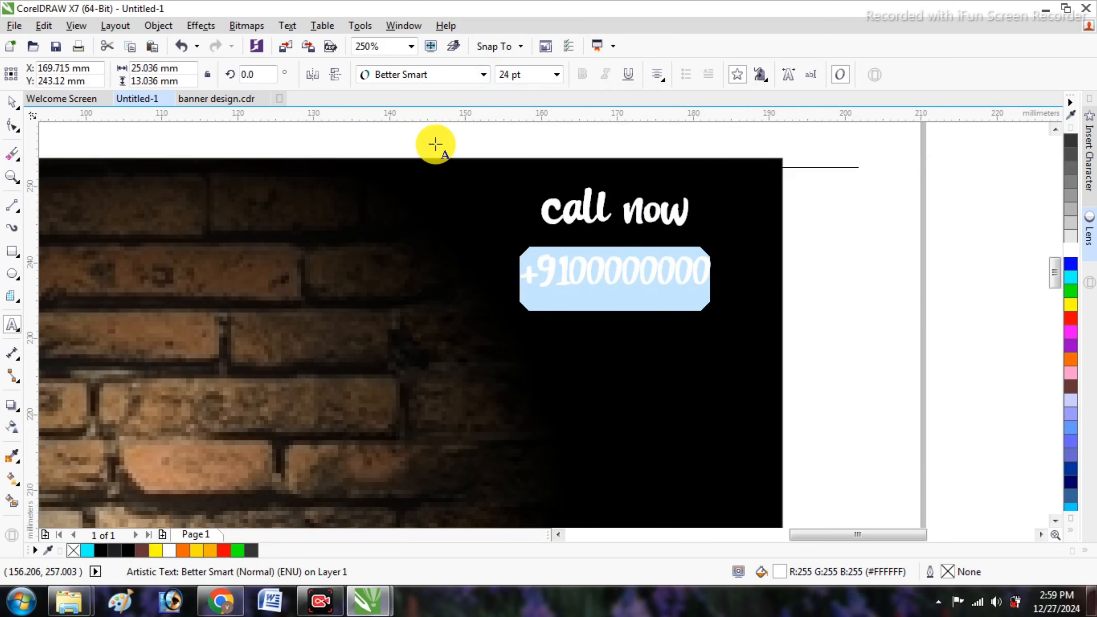
- Move the call text block closer to the poster's upper-right corner, underline both lines and deselect it
left_click(13, 102)
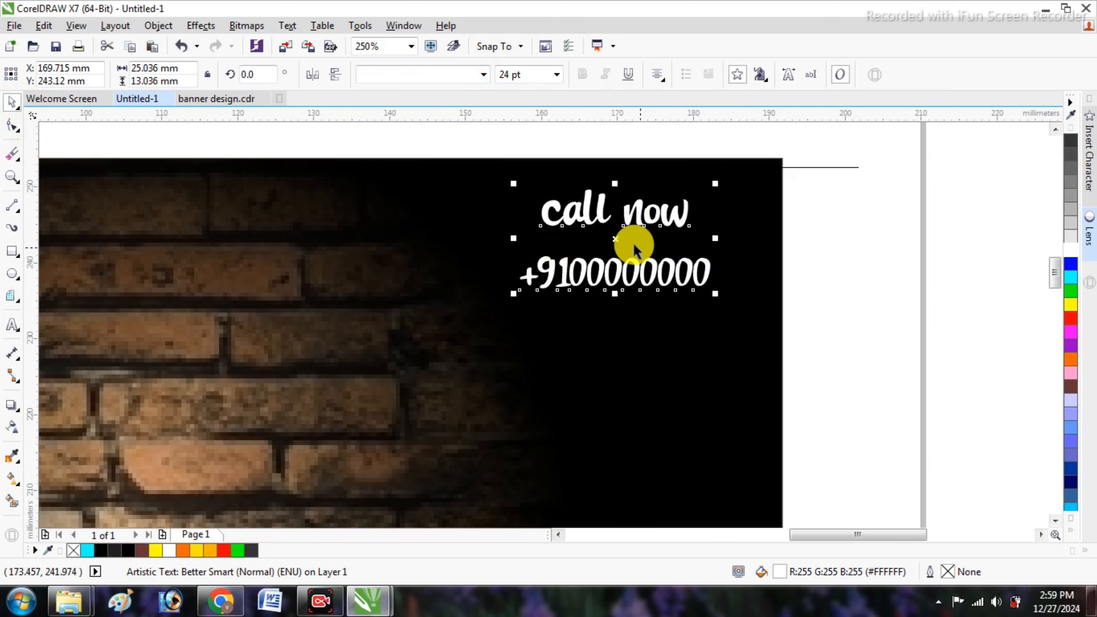
mouse_move(642, 233)
left_mouse_down()
mouse_move(665, 236)
mouse_move(656, 281)
mouse_move(662, 235)
left_mouse_up()
left_click(634, 77)
left_click(803, 178)
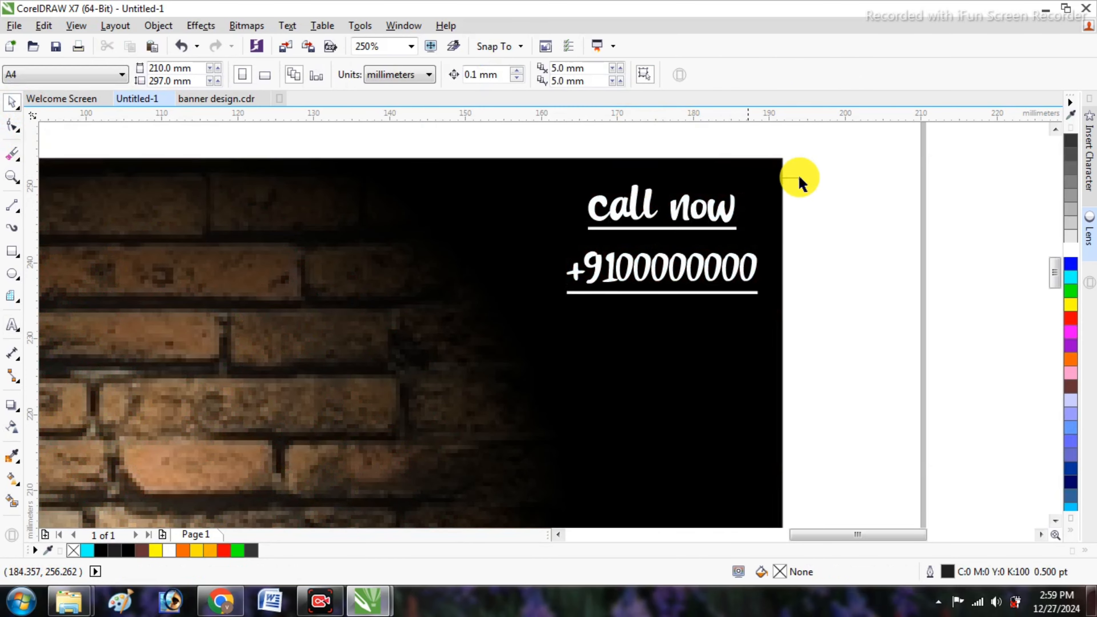
scroll(542, 283, "down", 5)
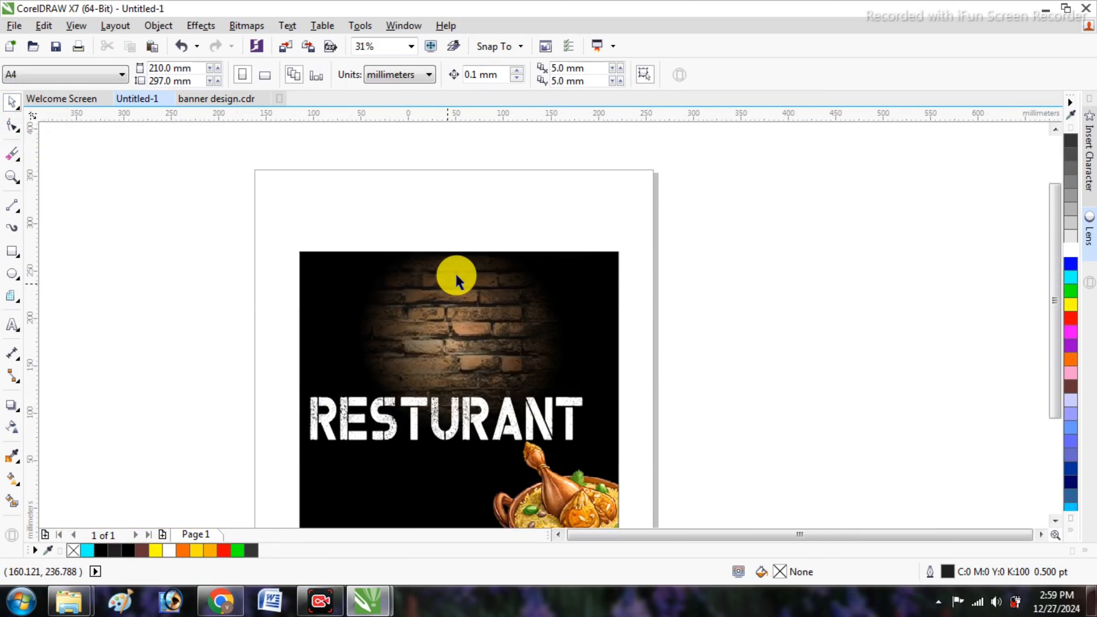
scroll(686, 254, "up", 2)
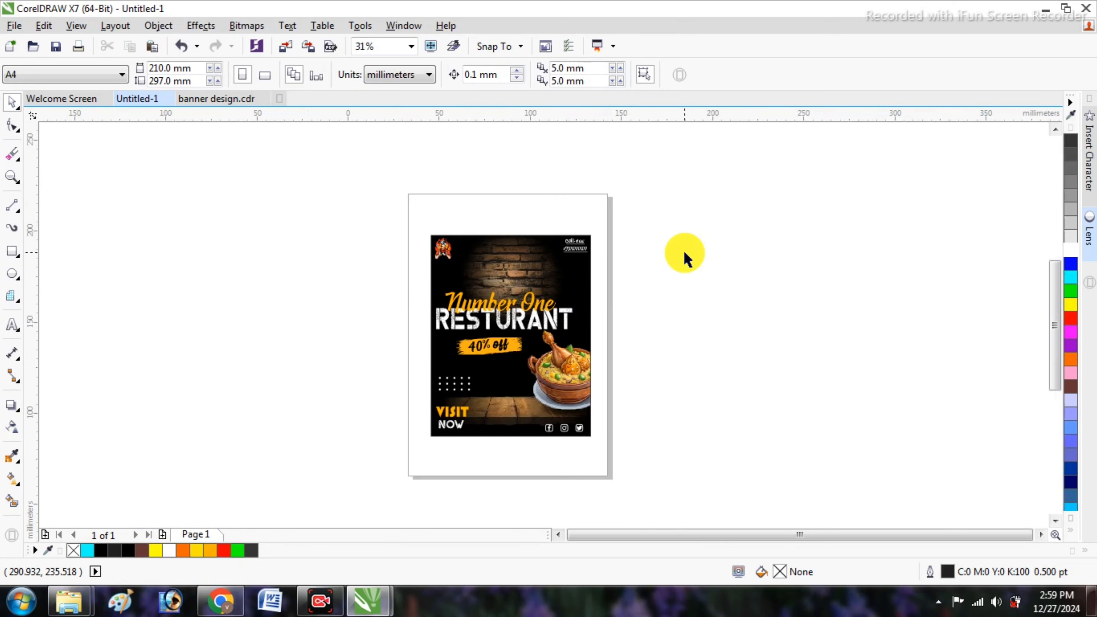